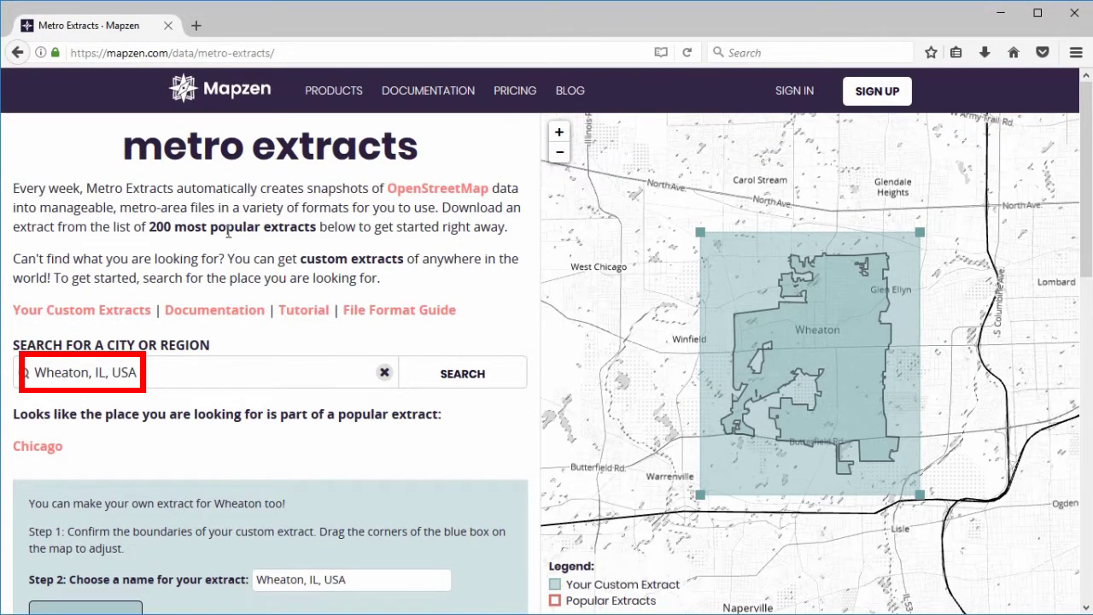
Open the popular Chicago extract and download its OSM2PGSQL shapefile dataset
{"action": "left_click", "coordinate": [37, 450]}
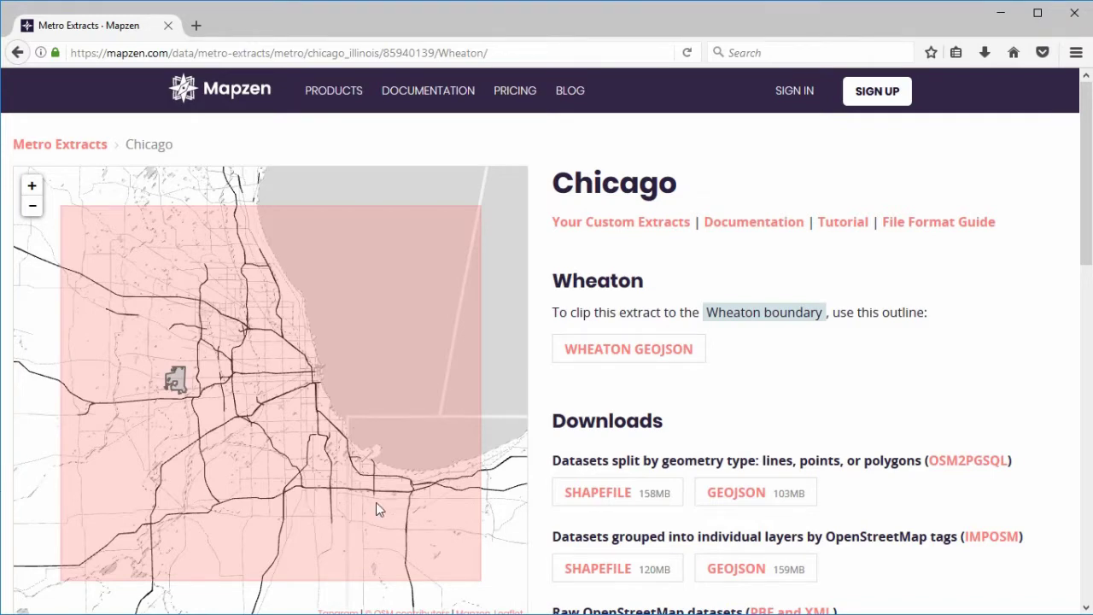
{"action": "left_click", "coordinate": [604, 502]}
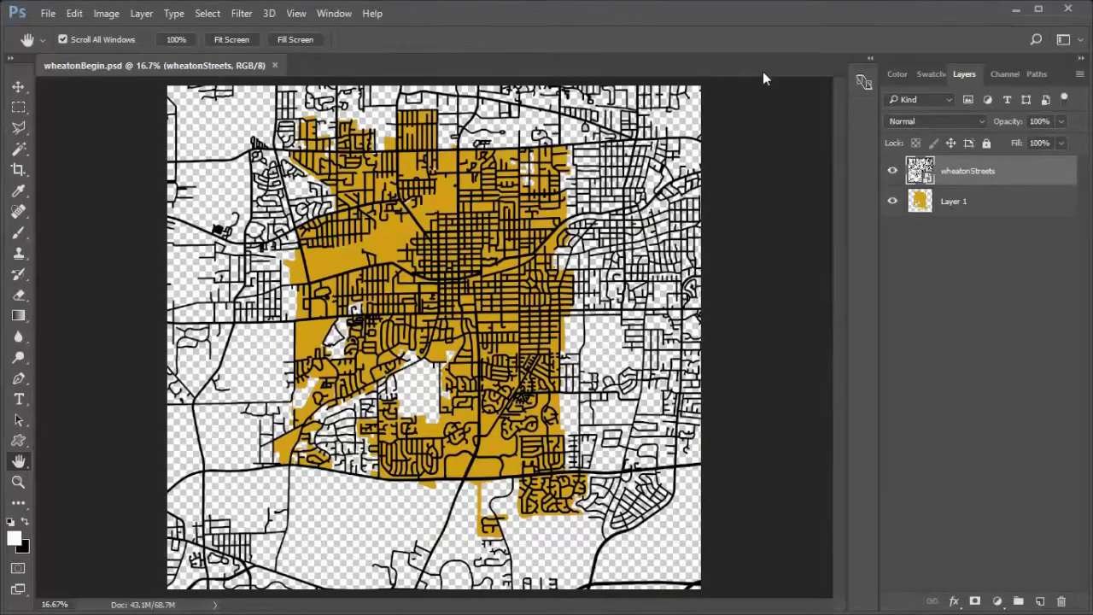
In Photoshop, rasterize the wheatonStreets layer and crop the map to a slightly smaller 1:1 square around the city
{"action": "right_click", "coordinate": [1016, 175]}
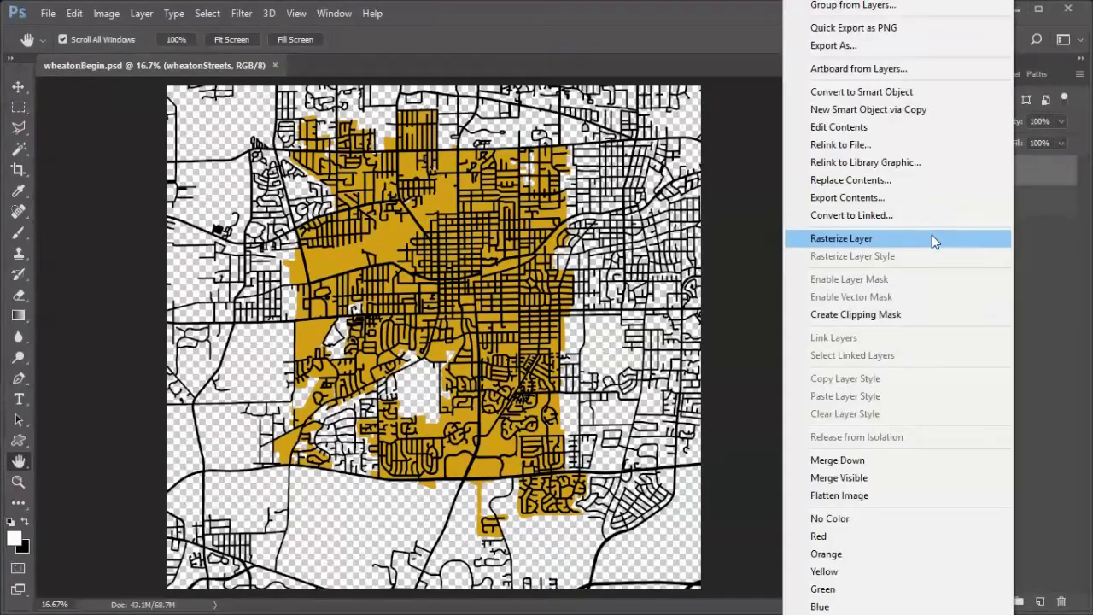
{"action": "left_click", "coordinate": [932, 238]}
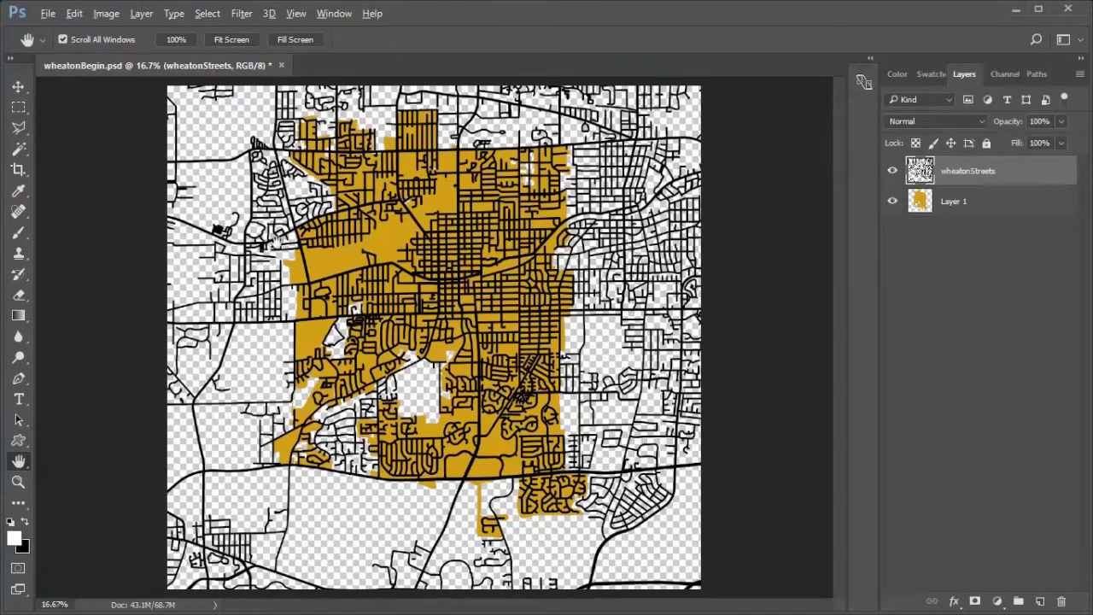
{"action": "left_click", "coordinate": [17, 173]}
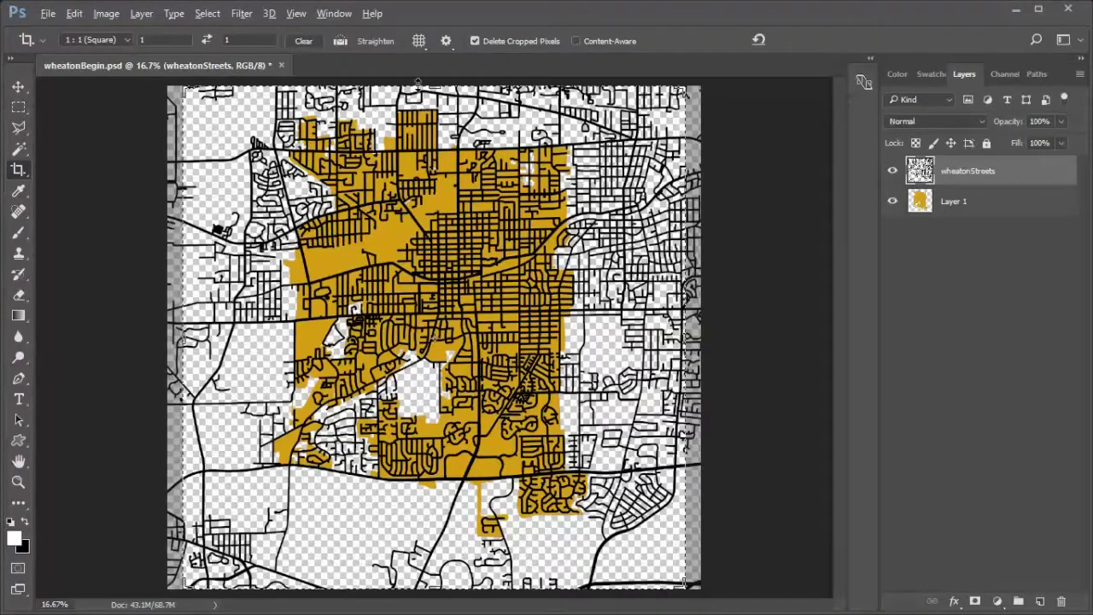
{"action": "left_click_drag", "start_coordinate": [433, 87], "coordinate": [436, 95]}
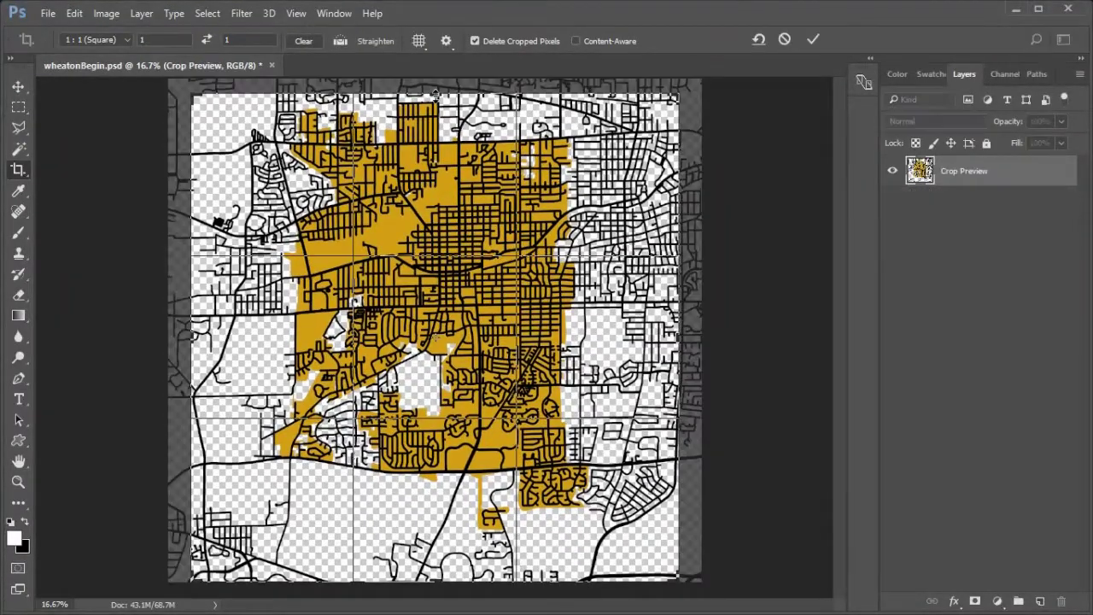
{"action": "left_click", "coordinate": [812, 41]}
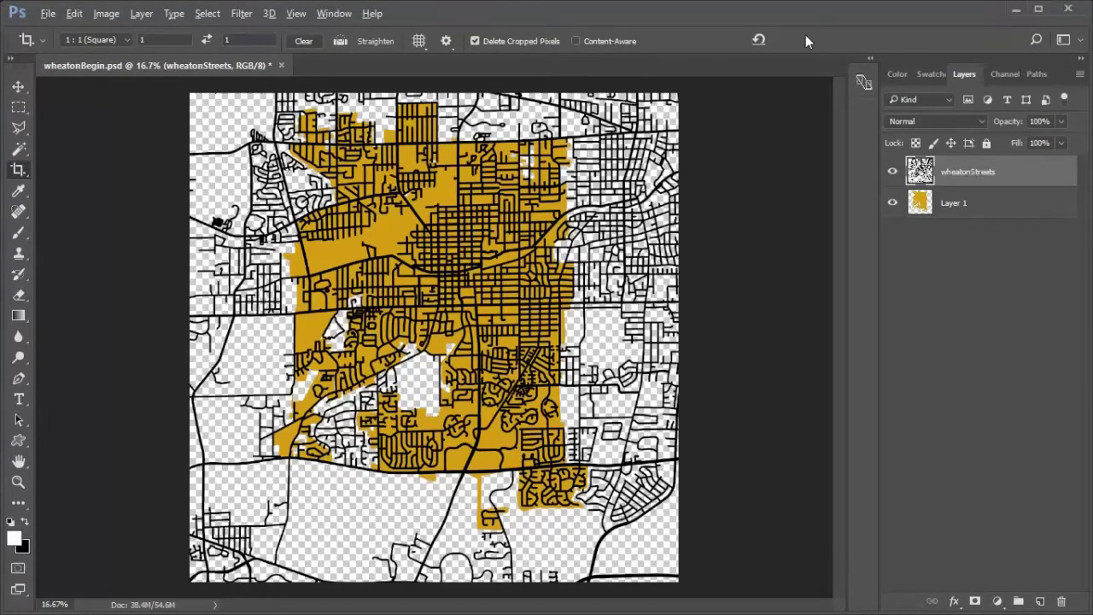
Resize the image to 4000 × 4000 pixels
{"action": "key", "text": "ctrl+alt+i"}
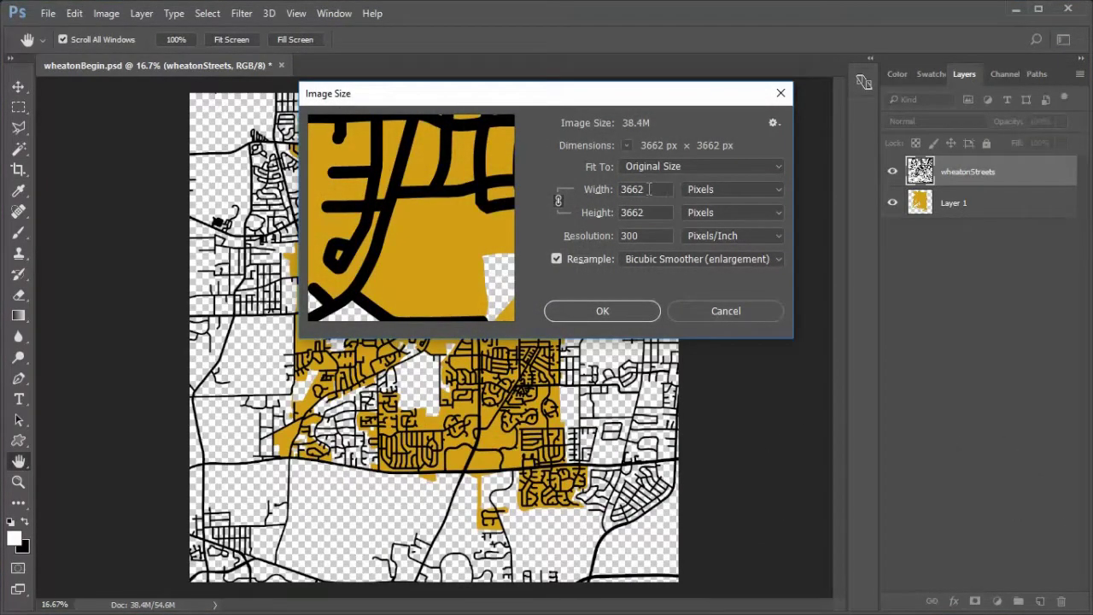
{"action": "type", "text": "4000"}
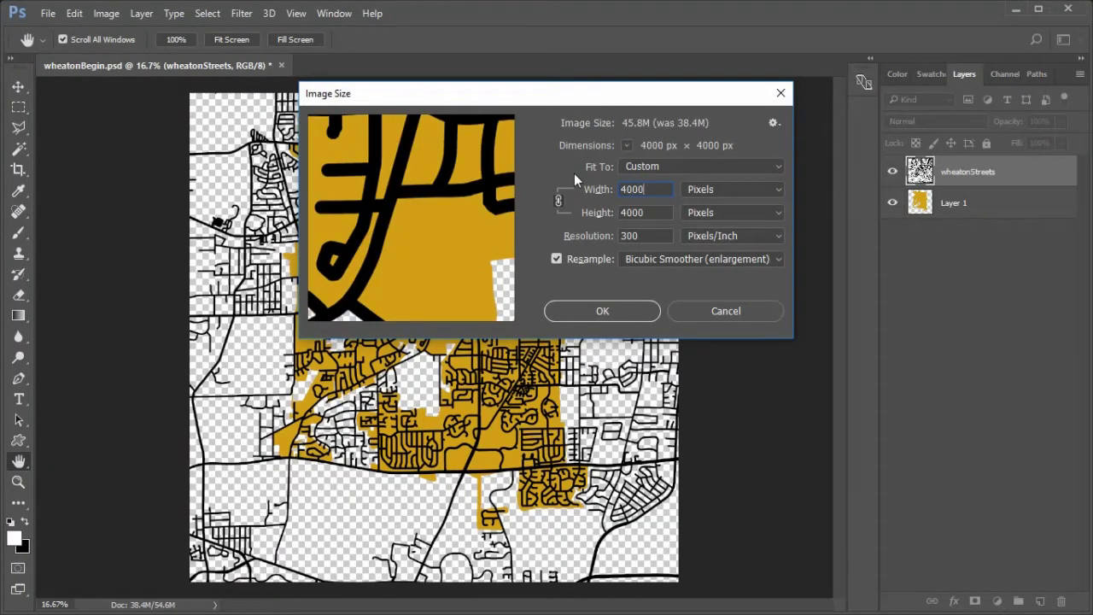
{"action": "left_click", "coordinate": [603, 313]}
{"action": "key", "text": "c"}
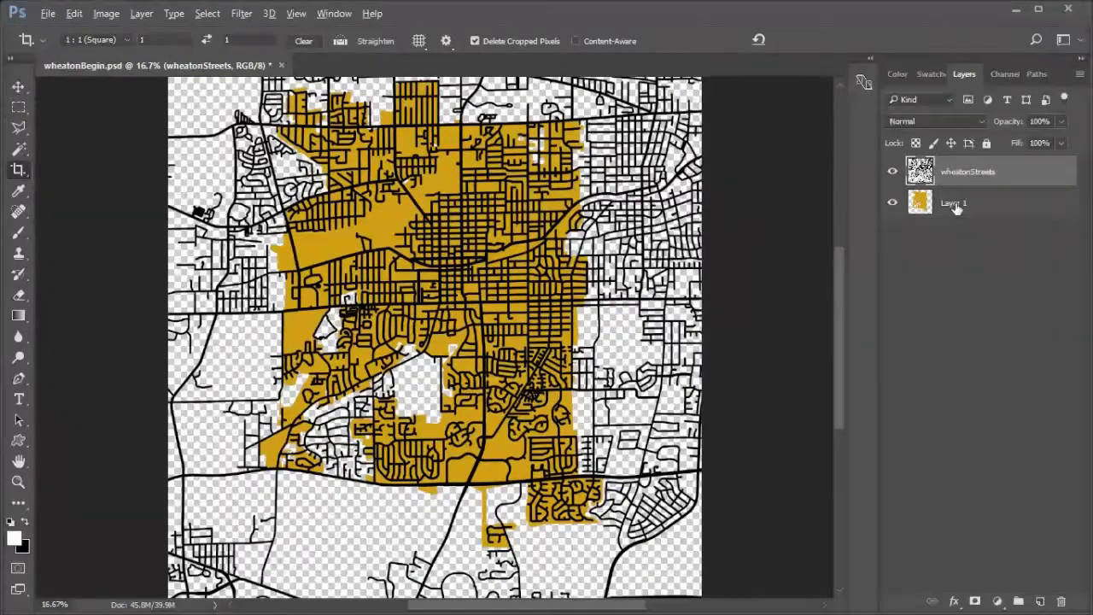
Rename Layer 1 as City and the wheatonStreets layer as Streets
{"action": "left_click", "coordinate": [952, 209]}
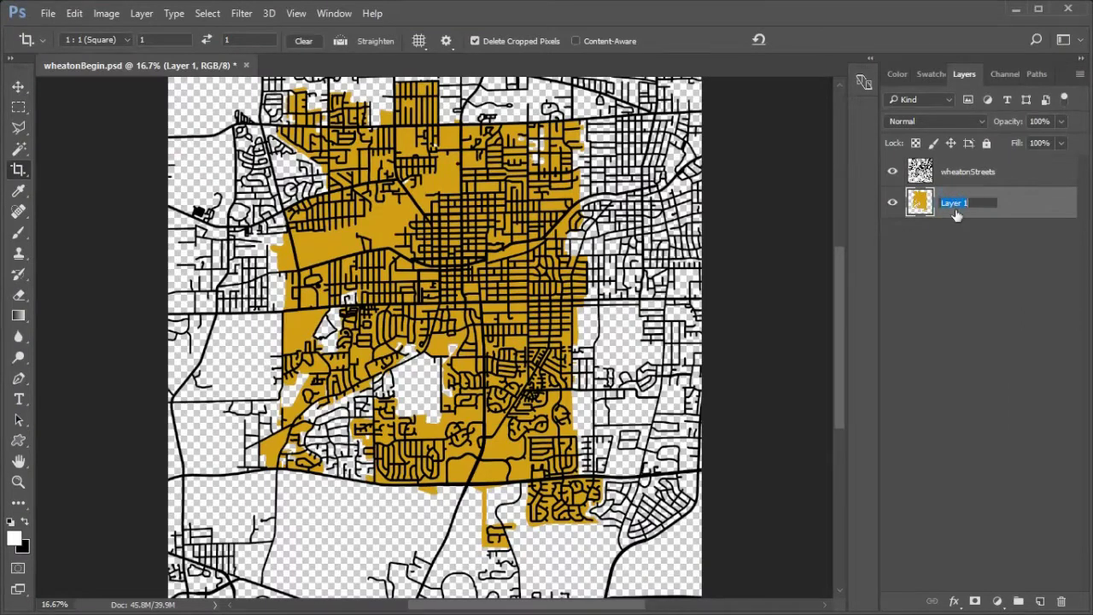
{"action": "type", "text": "City"}
{"action": "key", "text": "Return"}
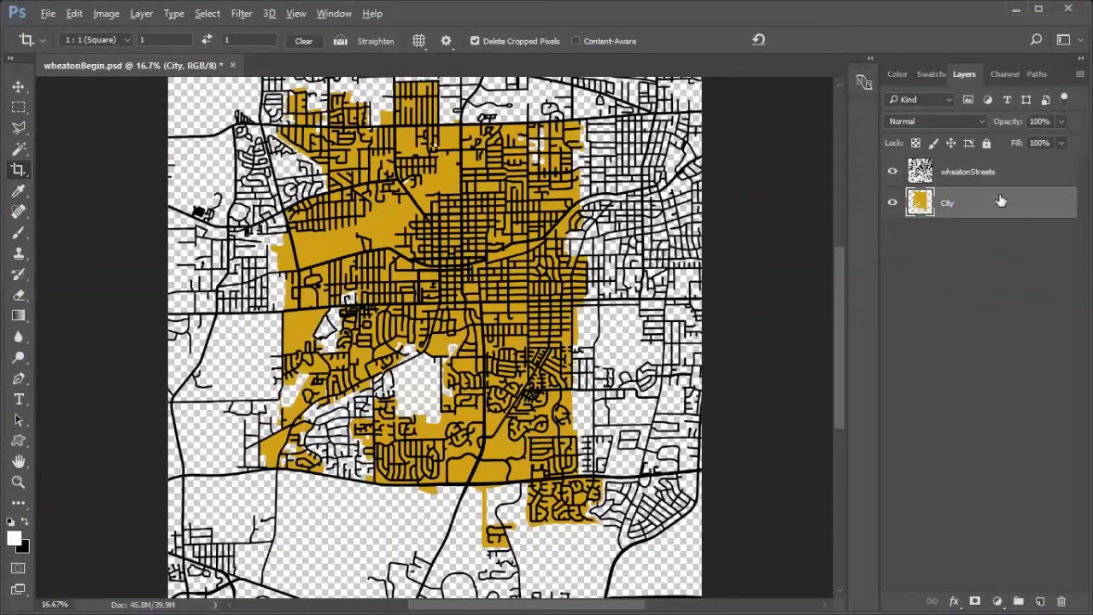
{"action": "double_click", "coordinate": [973, 173]}
{"action": "type", "text": "Streets"}
{"action": "key", "text": "Return"}
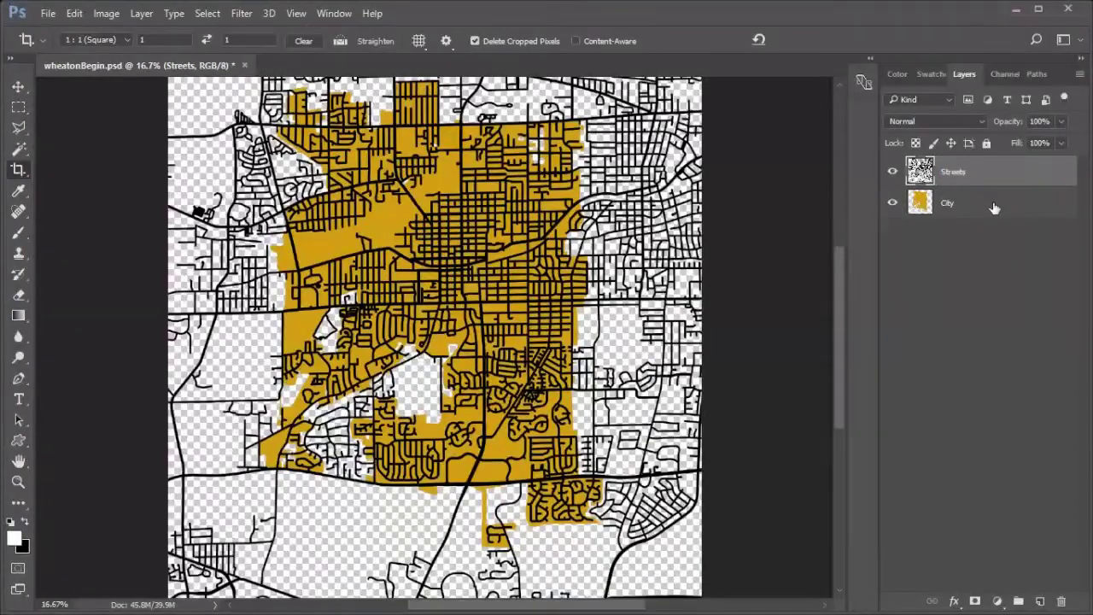
Add a new empty layer beneath the City layer and name it Land
{"action": "left_click", "coordinate": [991, 204]}
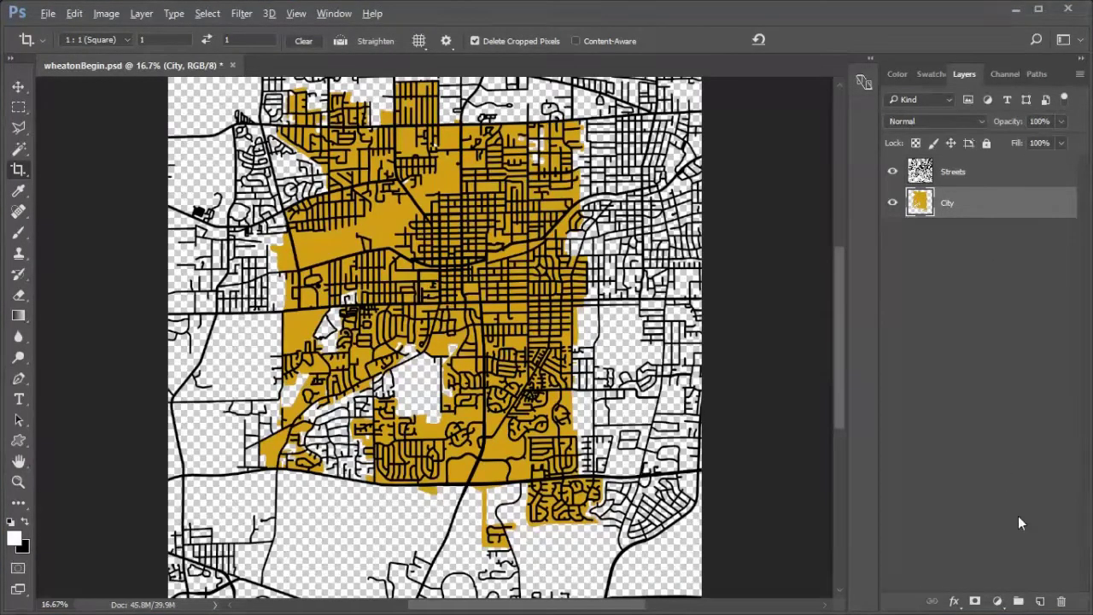
{"action": "left_click", "coordinate": [1039, 602], "text": "ctrl"}
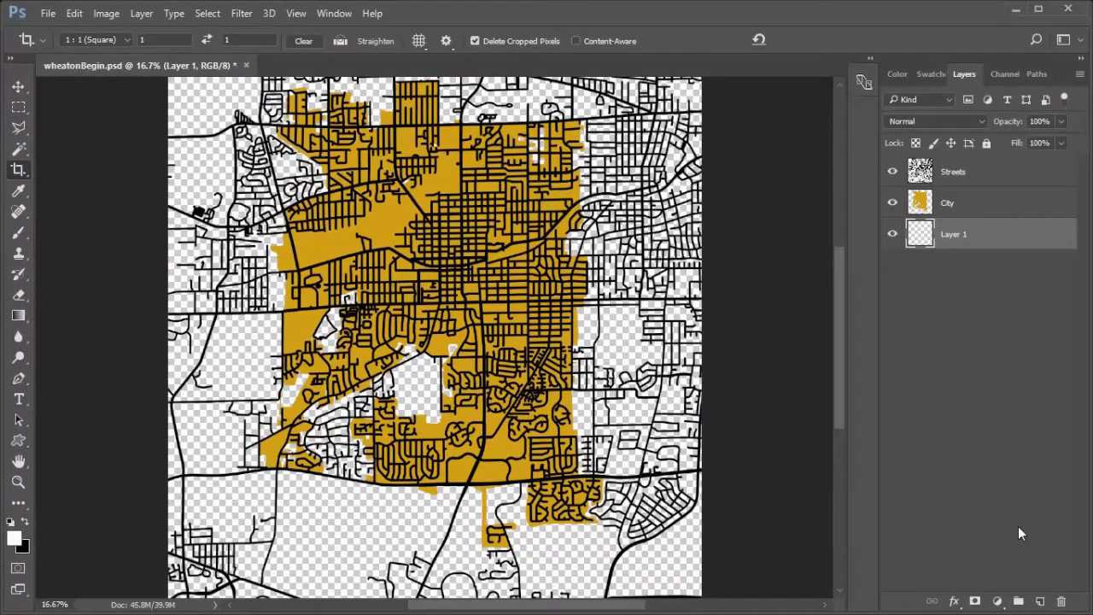
{"action": "double_click", "coordinate": [954, 237]}
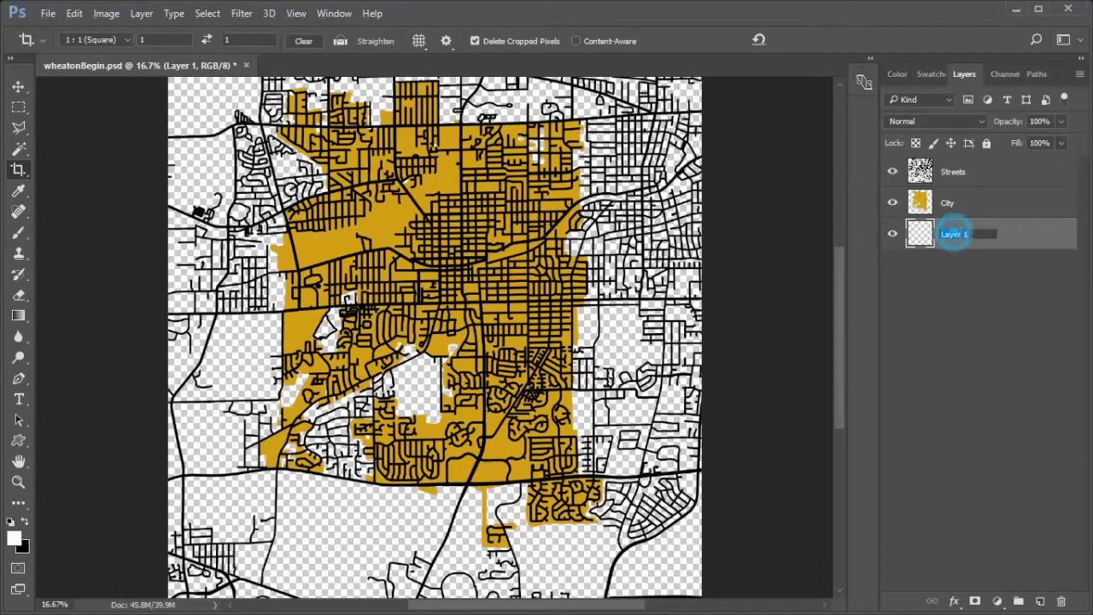
{"action": "type", "text": "Land"}
{"action": "key", "text": "Return"}
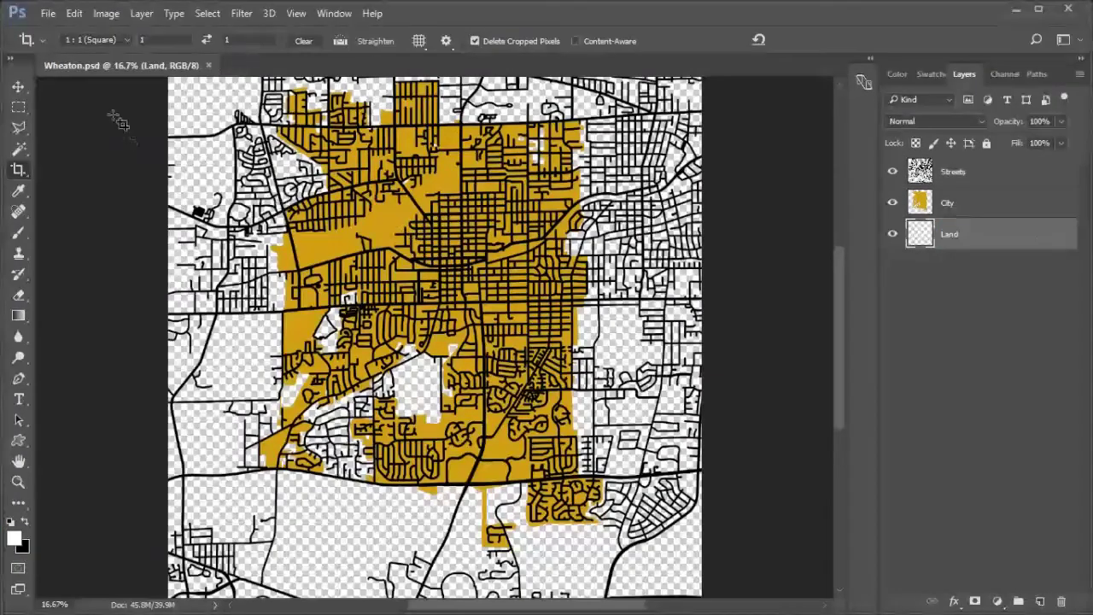
Save the document as a layered Photoshop file named Wheaton in the Project folder
{"action": "left_click", "coordinate": [46, 14]}
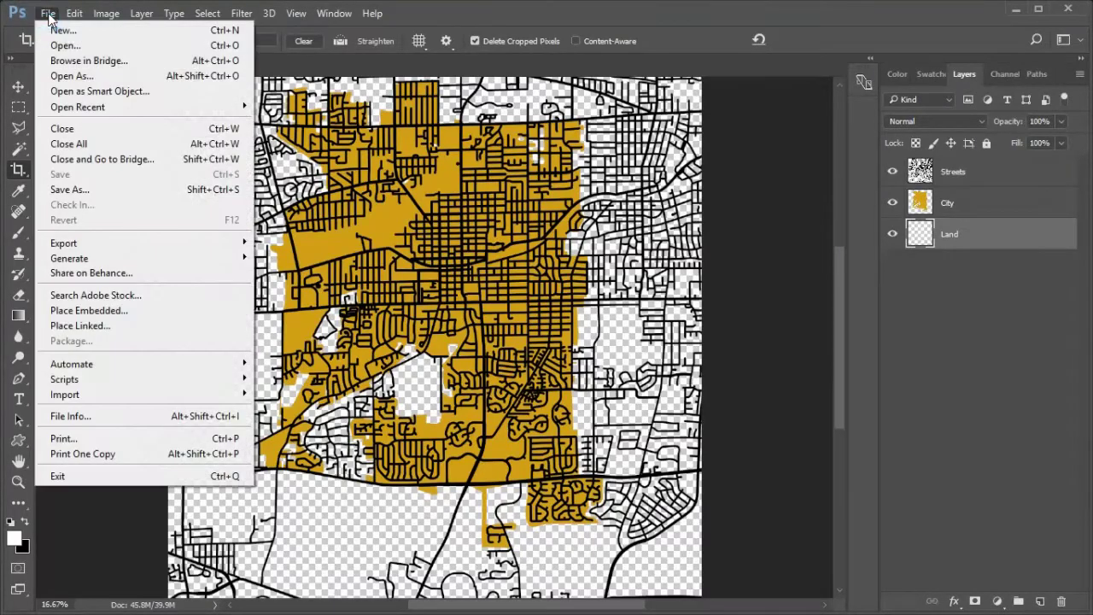
{"action": "left_click", "coordinate": [103, 196]}
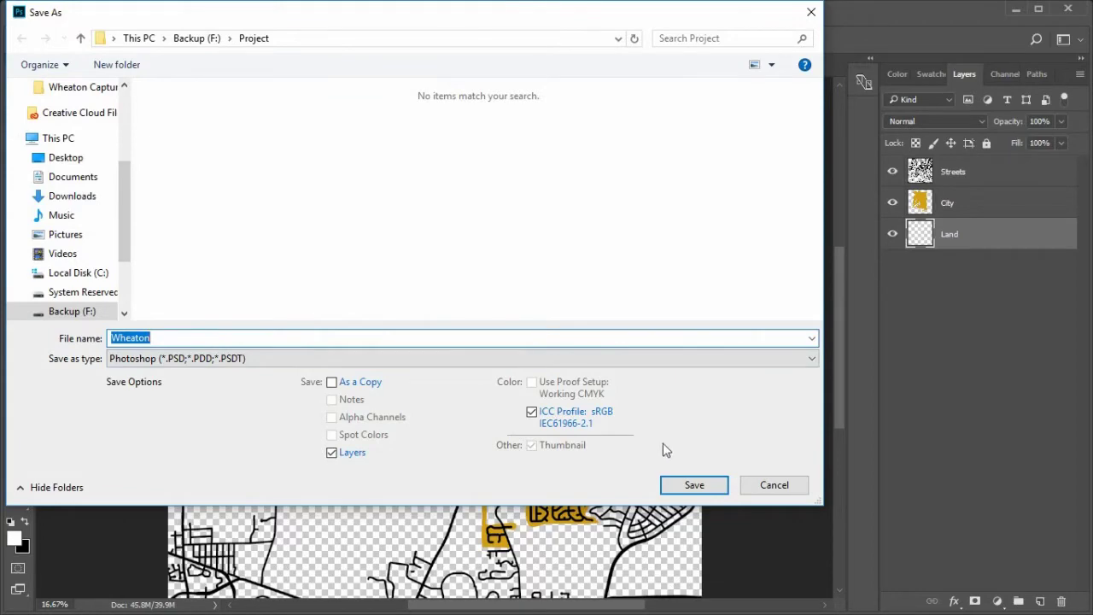
{"action": "left_click", "coordinate": [694, 485]}
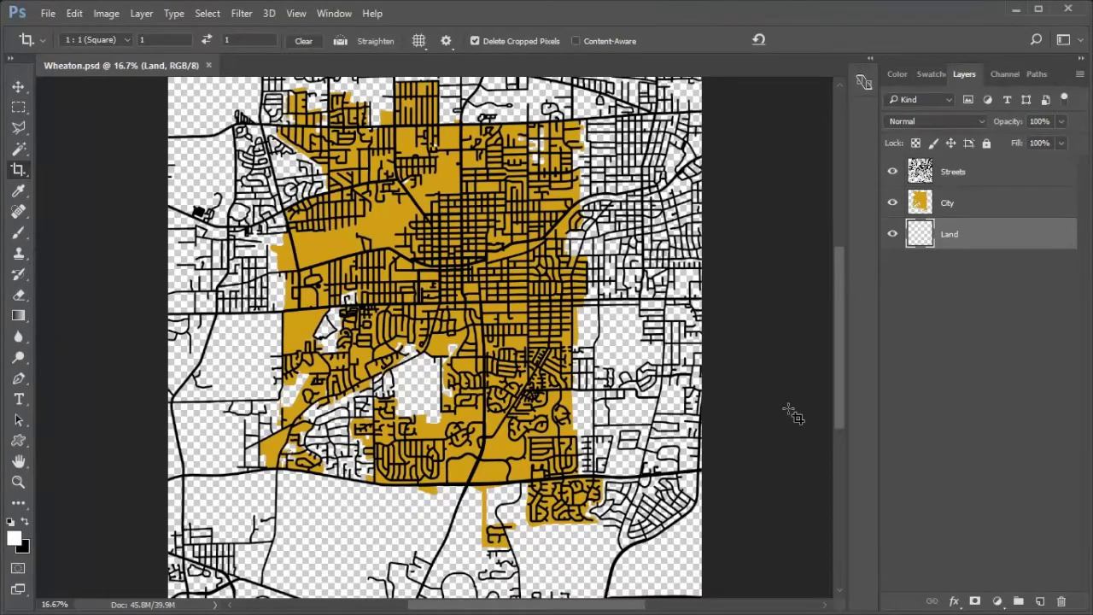
Set the foreground color to blue 3E93CA and fill the Land layer with it
{"action": "left_click", "coordinate": [14, 536]}
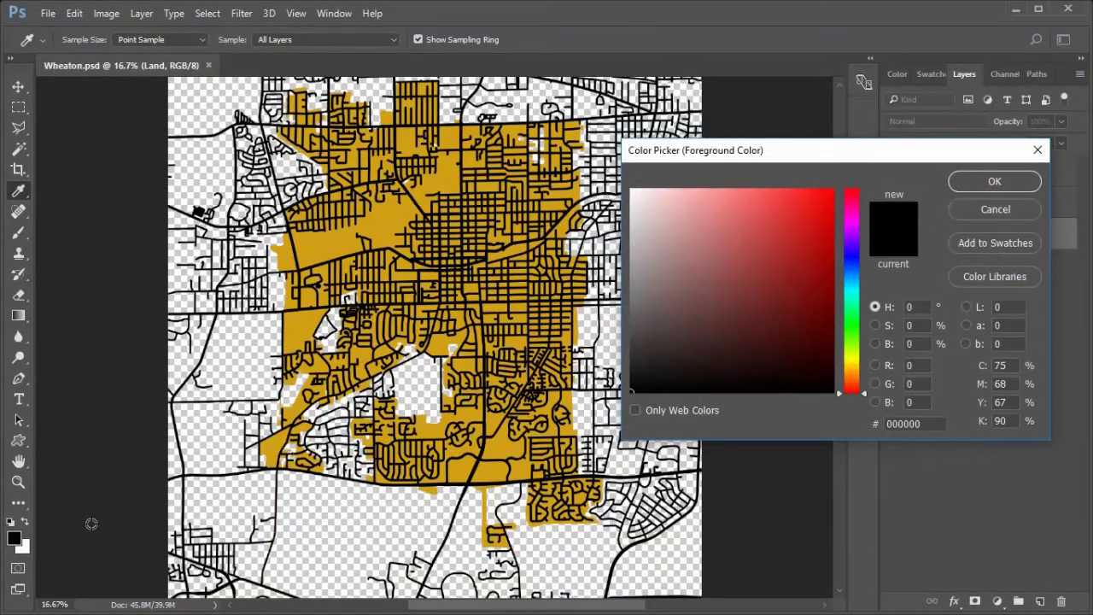
{"action": "left_click", "coordinate": [925, 424]}
{"action": "type", "text": "3E93CA"}
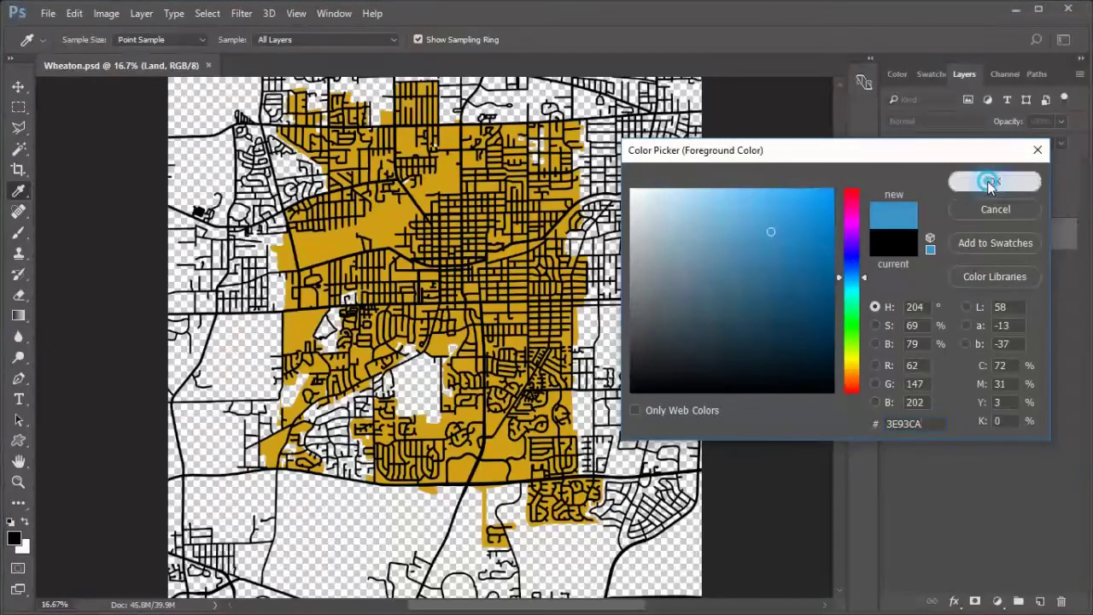
{"action": "left_click", "coordinate": [990, 180]}
{"action": "key", "text": "c"}
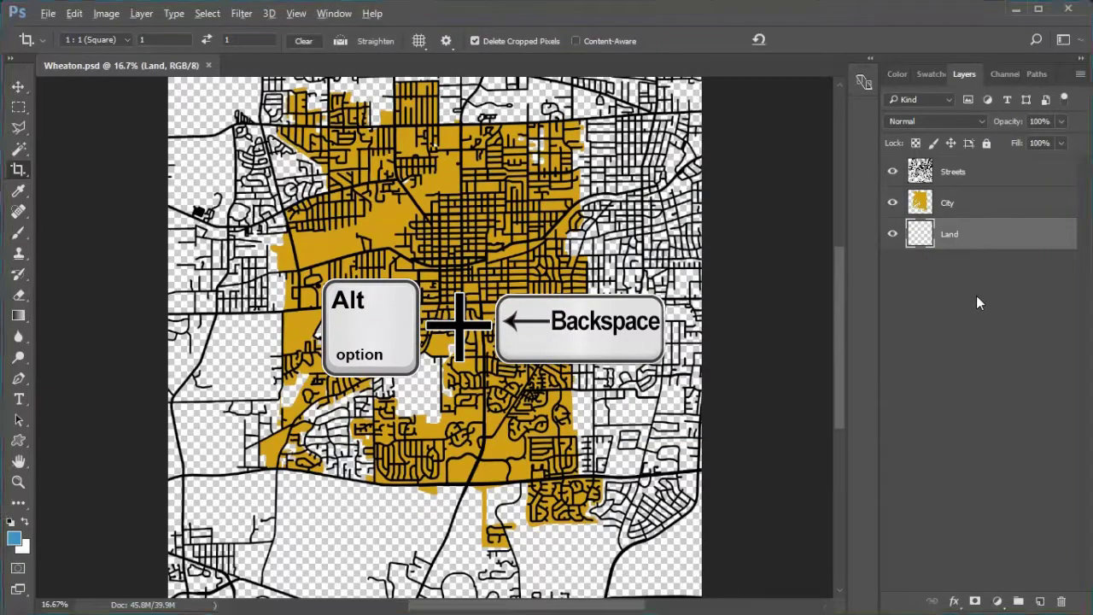
{"action": "key", "text": "alt+BackSpace"}
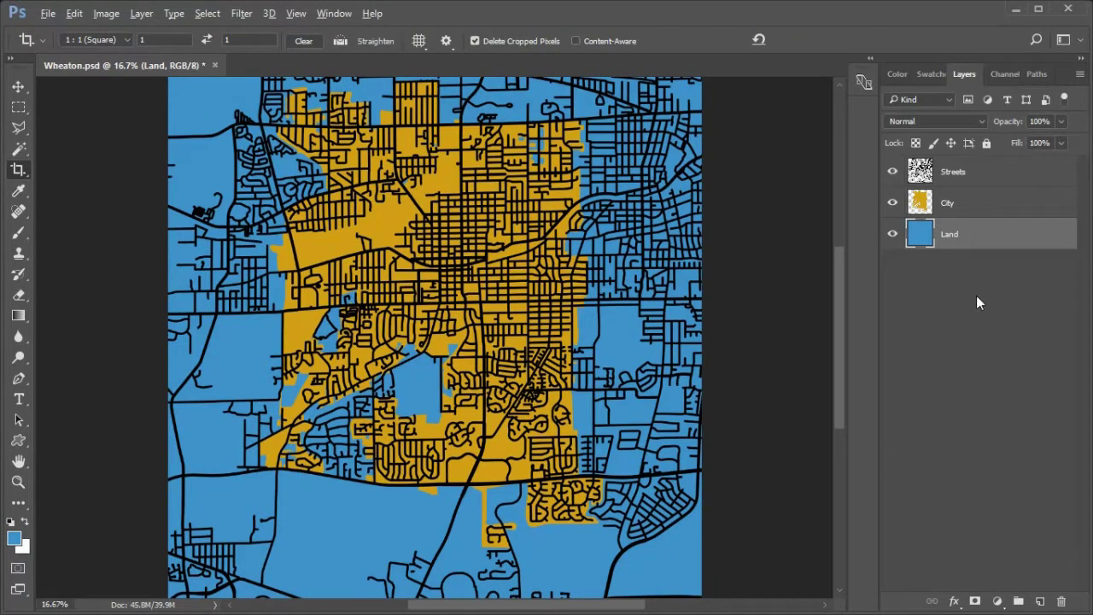
Make the City layer active, hide the Streets layer, and choose a 35 px hard round brush at 100% hardness
{"action": "left_click", "coordinate": [1005, 203]}
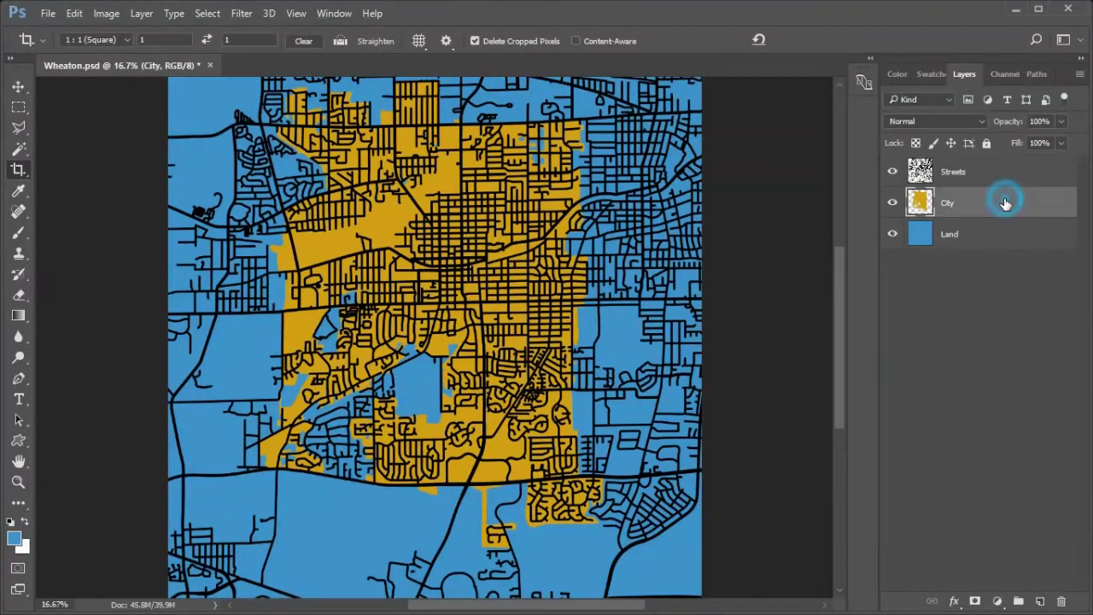
{"action": "left_click", "coordinate": [893, 173]}
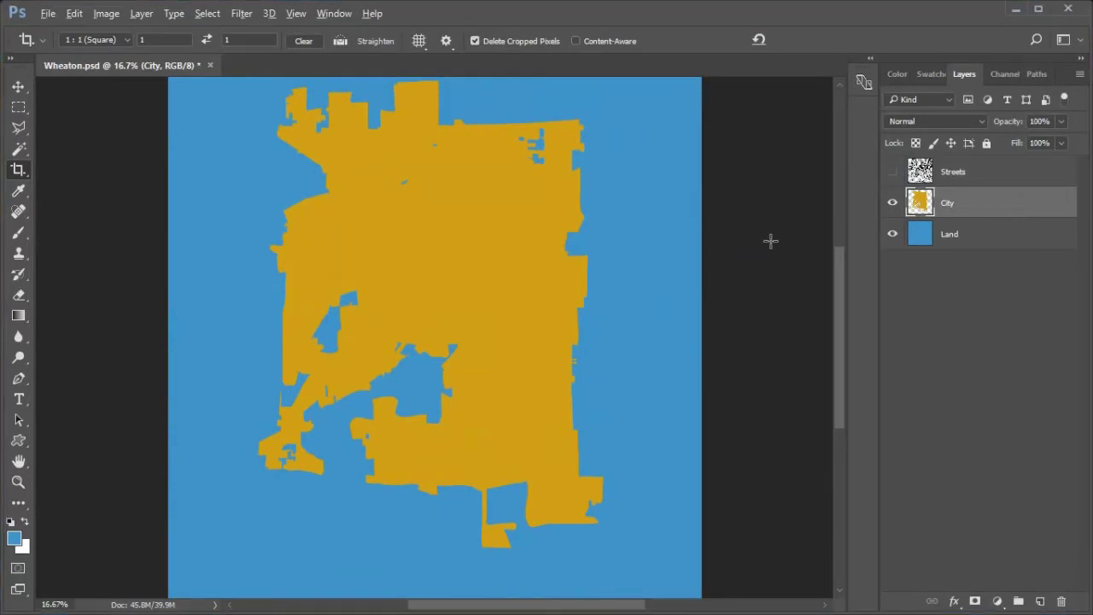
{"action": "left_click", "coordinate": [19, 233]}
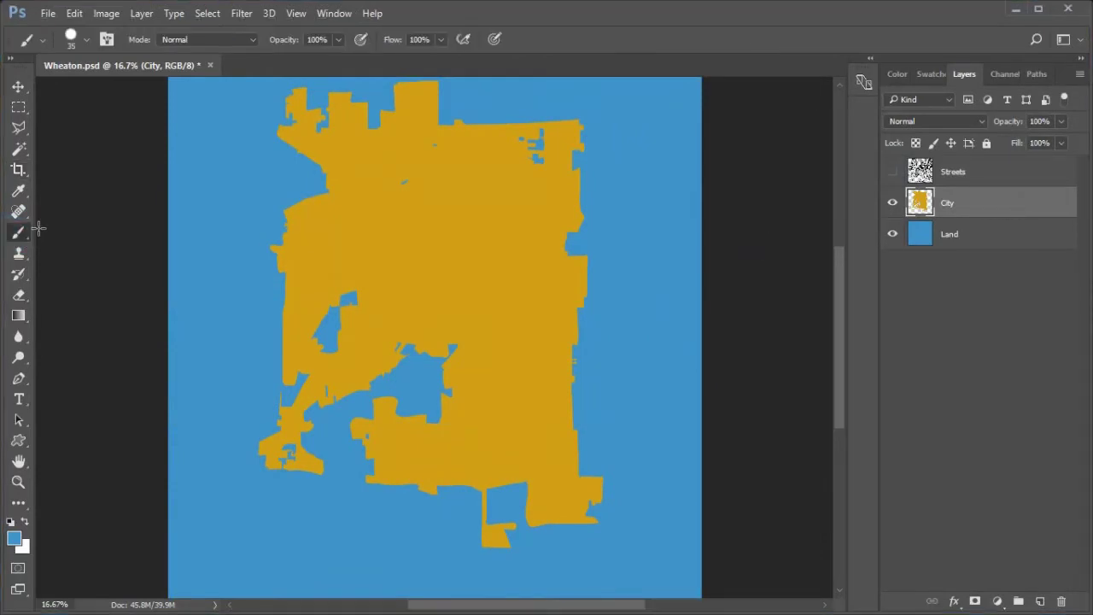
{"action": "left_click", "coordinate": [85, 43]}
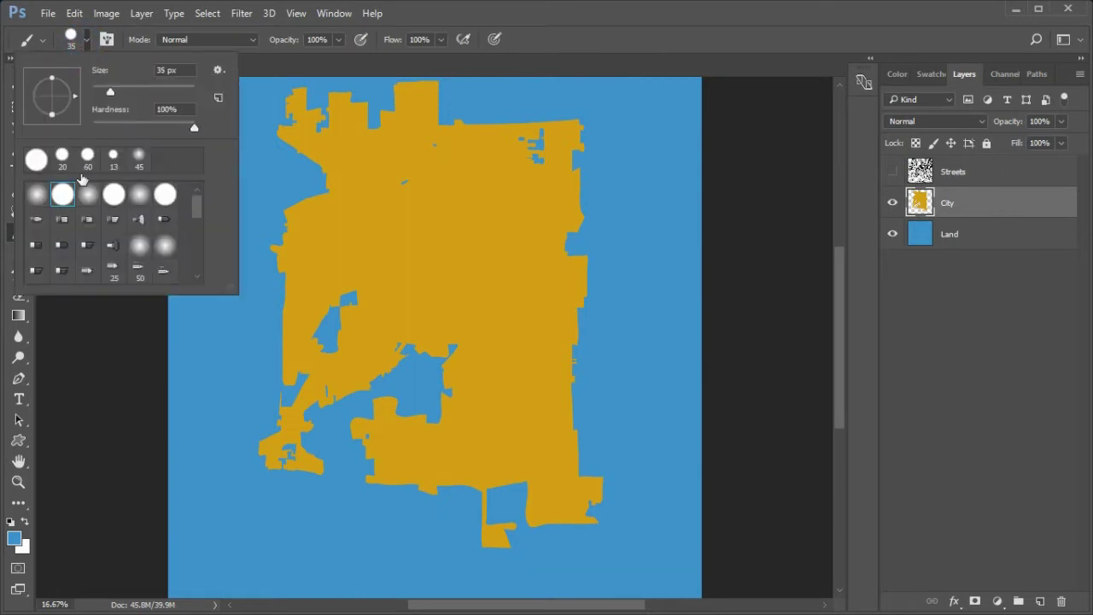
{"action": "double_click", "coordinate": [64, 195]}
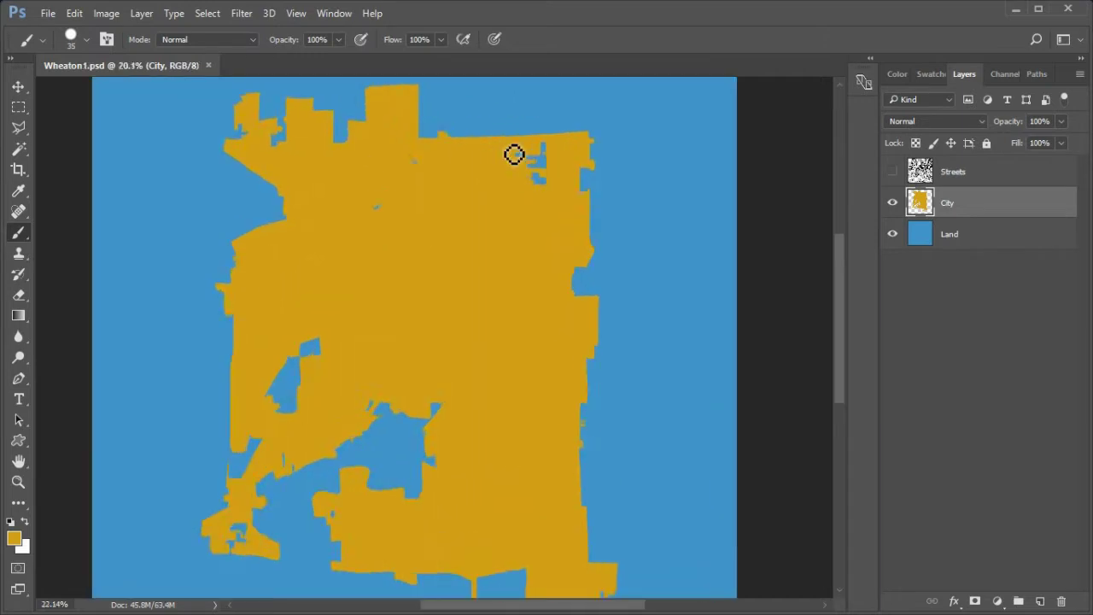
Paint over the blue gaps inside the City shape and along its southwest edge with the gold color, enlarging the brush to 60 px
{"action": "scroll", "coordinate": [513, 153], "scroll_direction": "up", "scroll_amount": 5}
{"action": "mouse_move", "coordinate": [529, 145]}
{"action": "left_mouse_down"}
{"action": "mouse_move", "coordinate": [444, 160]}
{"action": "mouse_move", "coordinate": [471, 182]}
{"action": "mouse_move", "coordinate": [469, 218]}
{"action": "mouse_move", "coordinate": [540, 294]}
{"action": "mouse_move", "coordinate": [509, 262]}
{"action": "left_mouse_up"}
{"action": "mouse_move", "coordinate": [155, 191]}
{"action": "left_mouse_down"}
{"action": "mouse_move", "coordinate": [481, 156]}
{"action": "mouse_move", "coordinate": [788, 293]}
{"action": "left_mouse_up"}
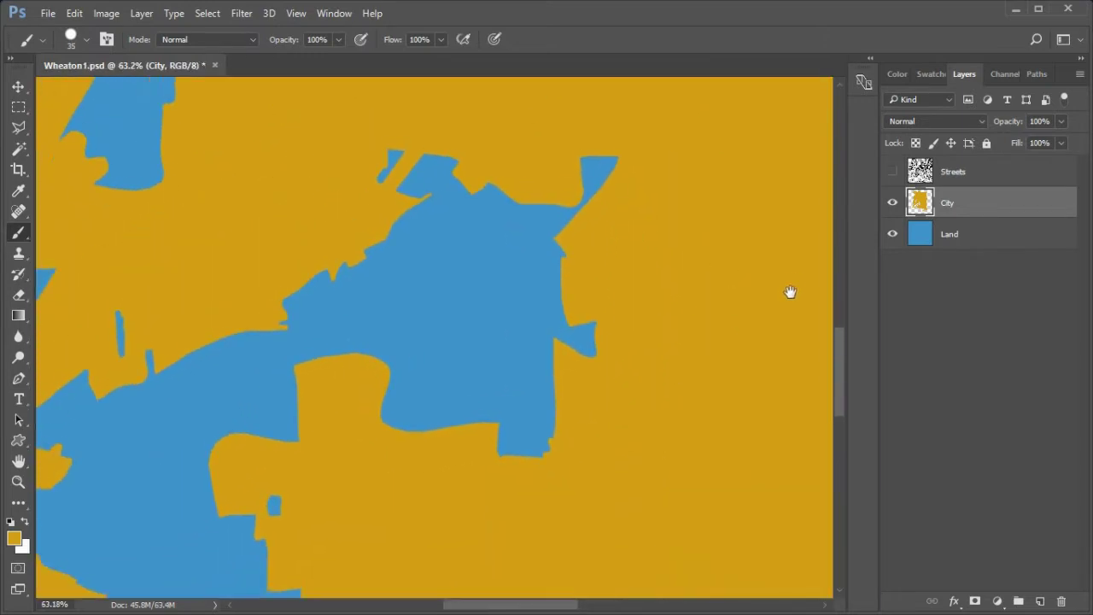
{"action": "left_click_drag", "start_coordinate": [156, 390], "coordinate": [211, 495]}
{"action": "mouse_move", "coordinate": [156, 389]}
{"action": "left_mouse_down"}
{"action": "mouse_move", "coordinate": [96, 335]}
{"action": "mouse_move", "coordinate": [201, 458]}
{"action": "mouse_move", "coordinate": [177, 359]}
{"action": "mouse_move", "coordinate": [173, 411]}
{"action": "mouse_move", "coordinate": [282, 412]}
{"action": "mouse_move", "coordinate": [306, 397]}
{"action": "mouse_move", "coordinate": [275, 338]}
{"action": "mouse_move", "coordinate": [240, 357]}
{"action": "mouse_move", "coordinate": [227, 395]}
{"action": "mouse_move", "coordinate": [393, 167]}
{"action": "mouse_move", "coordinate": [620, 186]}
{"action": "mouse_move", "coordinate": [475, 183]}
{"action": "mouse_move", "coordinate": [339, 265]}
{"action": "mouse_move", "coordinate": [545, 321]}
{"action": "mouse_move", "coordinate": [536, 462]}
{"action": "mouse_move", "coordinate": [472, 450]}
{"action": "mouse_move", "coordinate": [526, 380]}
{"action": "mouse_move", "coordinate": [513, 307]}
{"action": "mouse_move", "coordinate": [452, 405]}
{"action": "mouse_move", "coordinate": [308, 331]}
{"action": "mouse_move", "coordinate": [500, 360]}
{"action": "mouse_move", "coordinate": [383, 419]}
{"action": "left_mouse_up"}
{"action": "key", "text": "bracketright"}
{"action": "key", "text": "bracketright"}
{"action": "key", "text": "bracketright"}
{"action": "key", "text": "bracketright"}
{"action": "scroll", "coordinate": [512, 322], "scroll_direction": "down", "scroll_amount": 5}
{"action": "mouse_move", "coordinate": [513, 322]}
{"action": "left_mouse_down"}
{"action": "mouse_move", "coordinate": [317, 191]}
{"action": "mouse_move", "coordinate": [347, 268]}
{"action": "mouse_move", "coordinate": [290, 263]}
{"action": "left_mouse_up"}
{"action": "scroll", "coordinate": [522, 347], "scroll_direction": "down", "scroll_amount": 1}
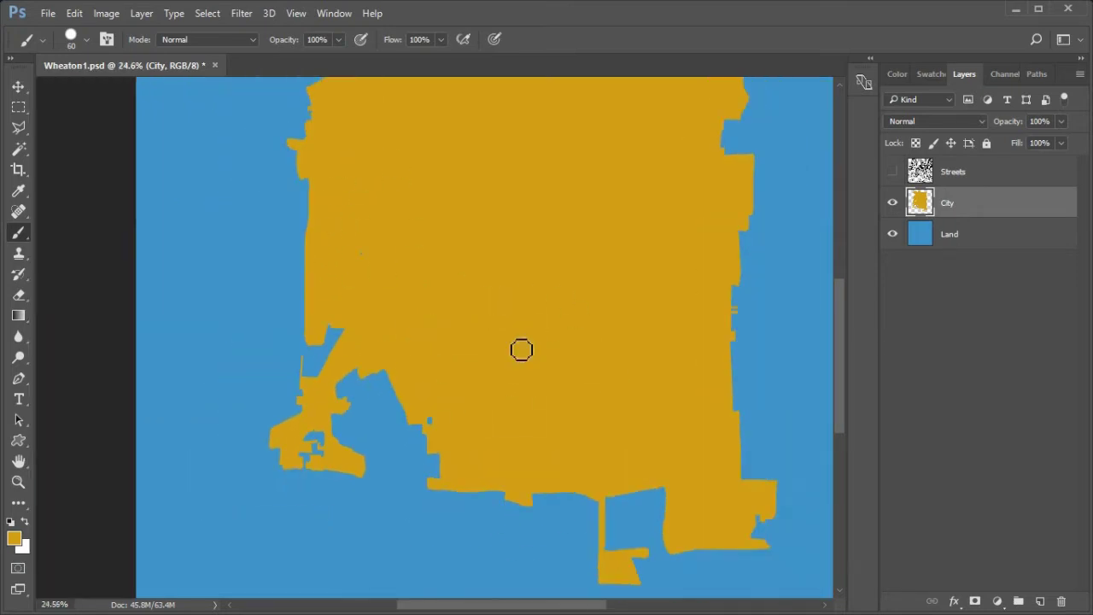
{"action": "scroll", "coordinate": [444, 453], "scroll_direction": "up", "scroll_amount": 1}
{"action": "mouse_move", "coordinate": [424, 495]}
{"action": "left_mouse_down"}
{"action": "mouse_move", "coordinate": [402, 479]}
{"action": "mouse_move", "coordinate": [459, 427]}
{"action": "mouse_move", "coordinate": [387, 447]}
{"action": "mouse_move", "coordinate": [322, 447]}
{"action": "mouse_move", "coordinate": [310, 418]}
{"action": "mouse_move", "coordinate": [377, 408]}
{"action": "mouse_move", "coordinate": [341, 436]}
{"action": "mouse_move", "coordinate": [369, 370]}
{"action": "mouse_move", "coordinate": [317, 363]}
{"action": "left_mouse_up"}
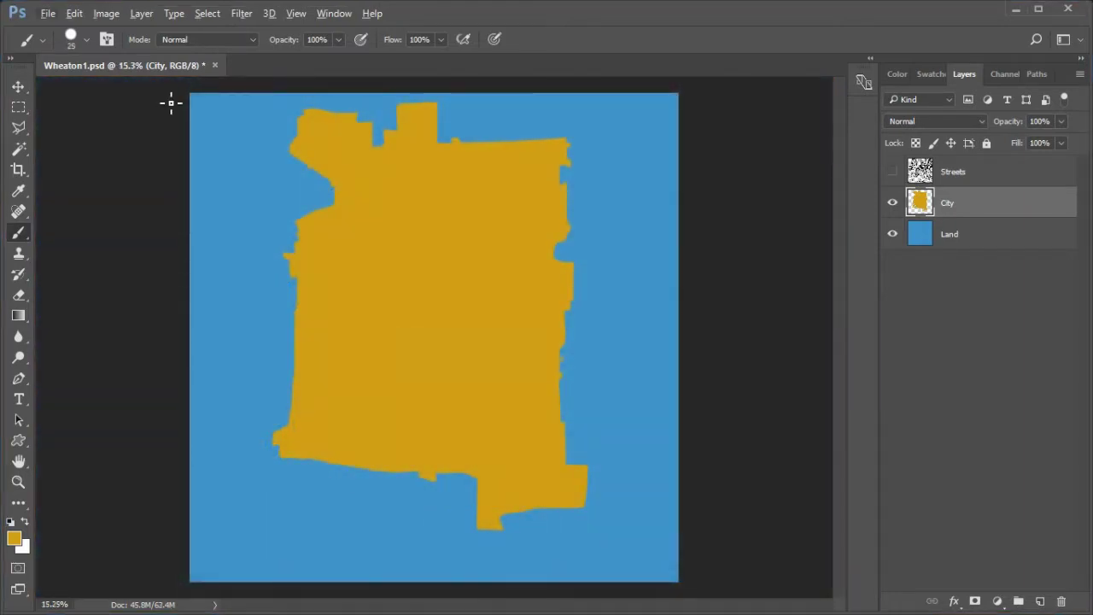
Add a black 13 px inside Stroke layer style to the City layer to expose the remaining gaps
{"action": "left_click", "coordinate": [953, 602]}
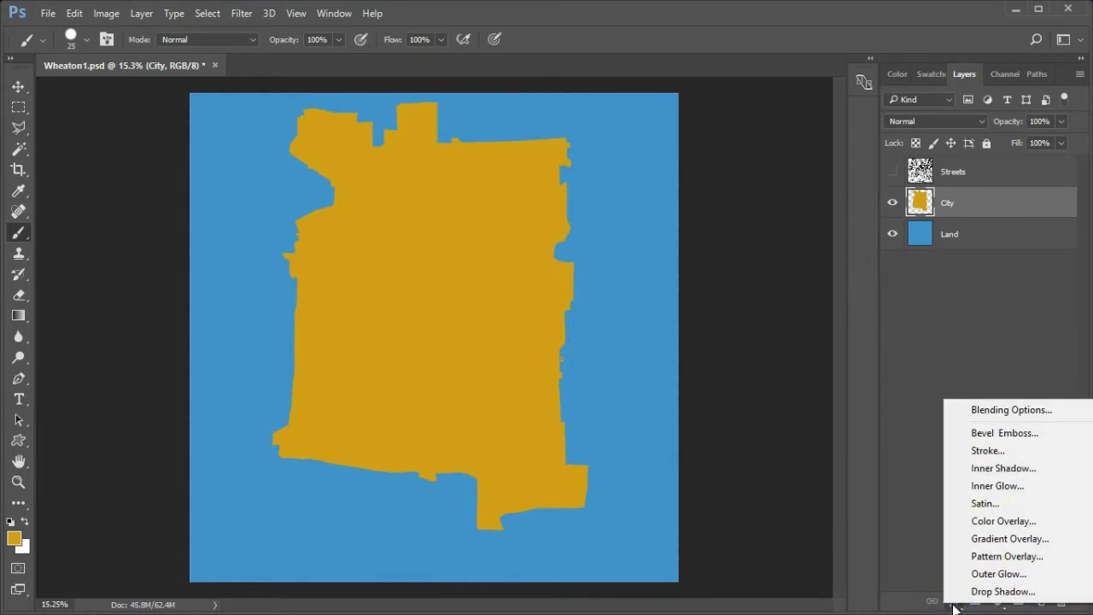
{"action": "left_click", "coordinate": [990, 450]}
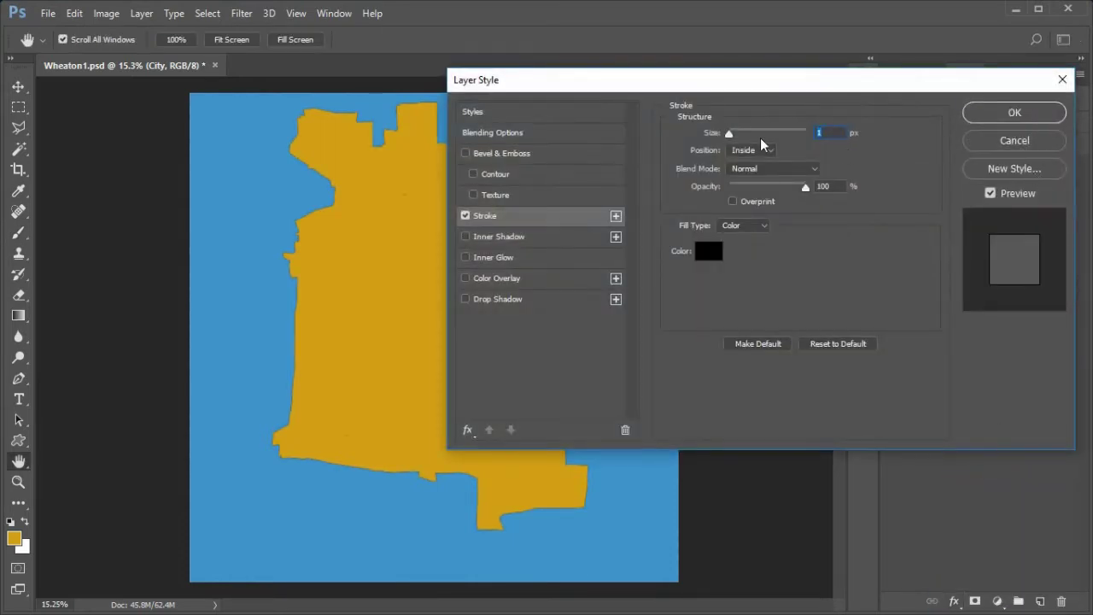
{"action": "left_click_drag", "start_coordinate": [728, 134], "coordinate": [740, 139]}
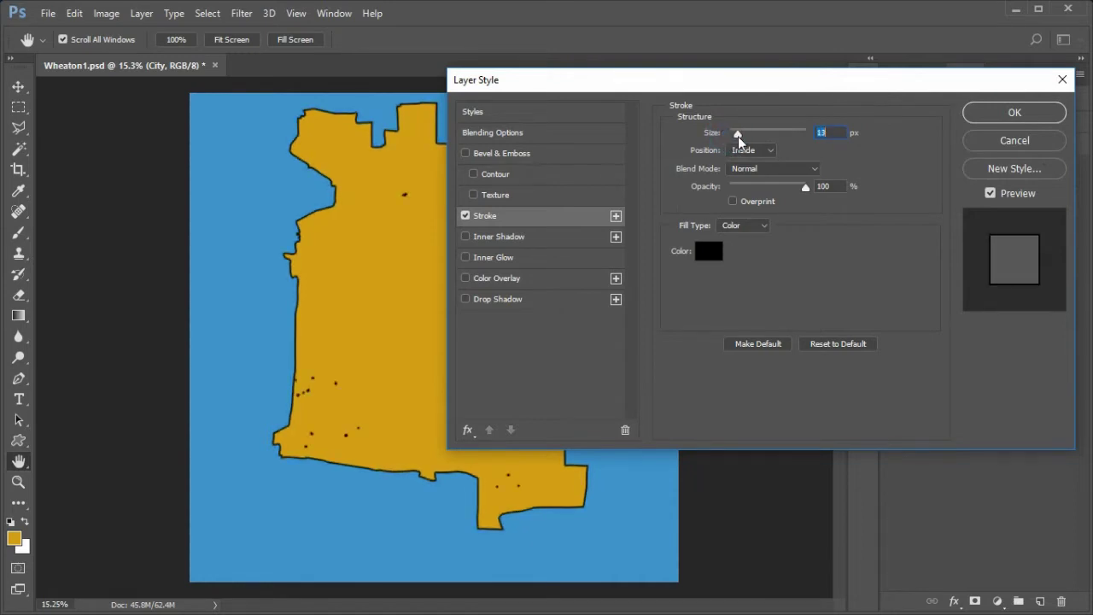
{"action": "left_click", "coordinate": [1013, 115]}
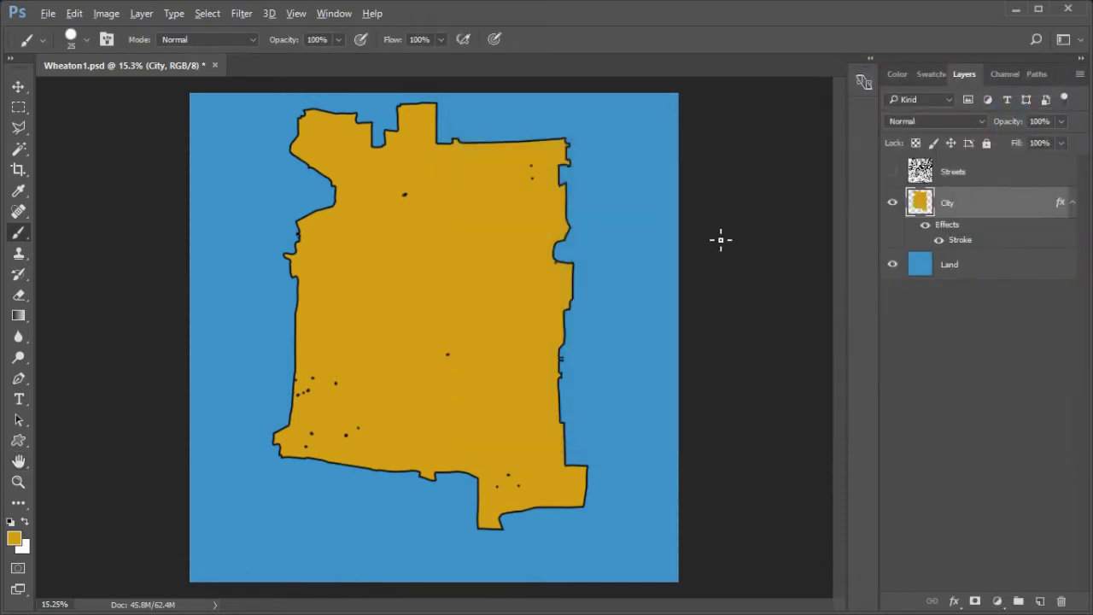
Paint over the three outlined specks near the City shape's northeast corner with the gold color
{"action": "scroll", "coordinate": [490, 245], "scroll_direction": "up", "scroll_amount": 5}
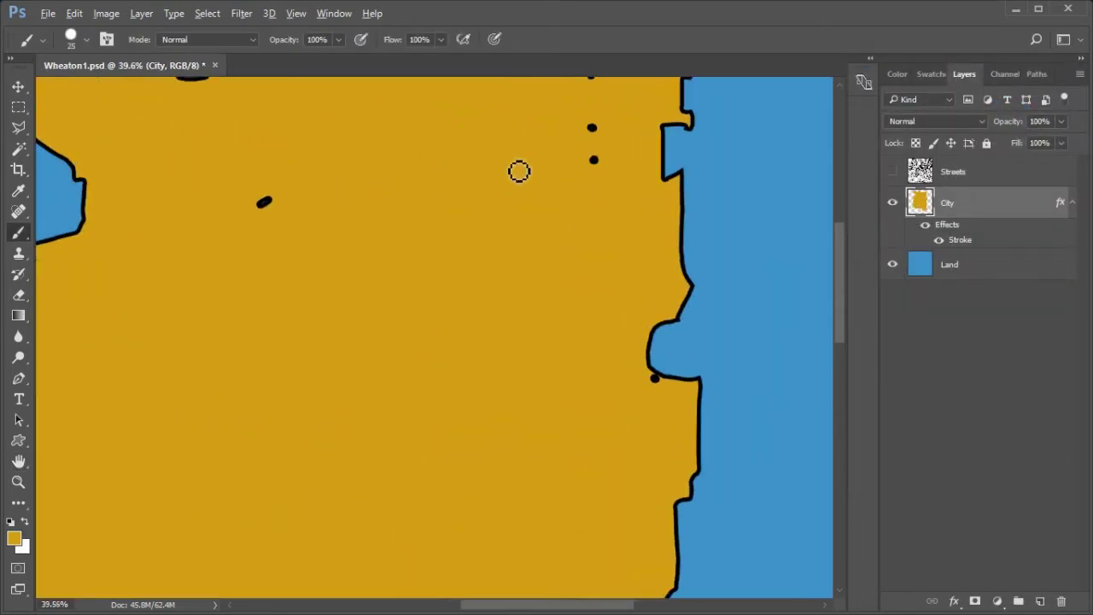
{"action": "left_click_drag", "start_coordinate": [552, 161], "coordinate": [537, 230]}
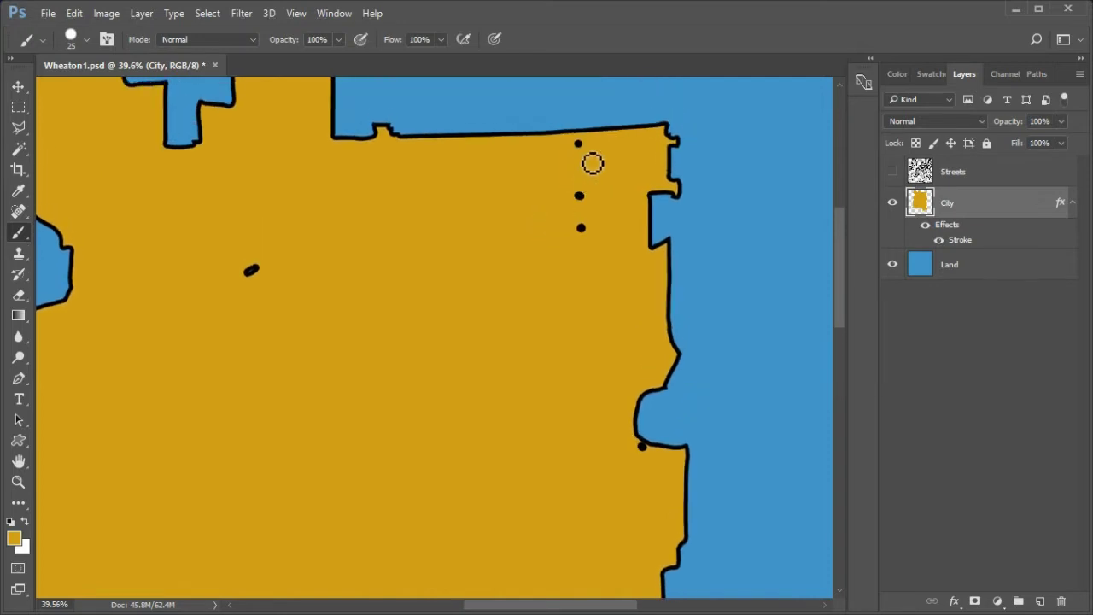
{"action": "left_click", "coordinate": [578, 144]}
{"action": "left_click", "coordinate": [579, 195]}
{"action": "left_click", "coordinate": [580, 226]}
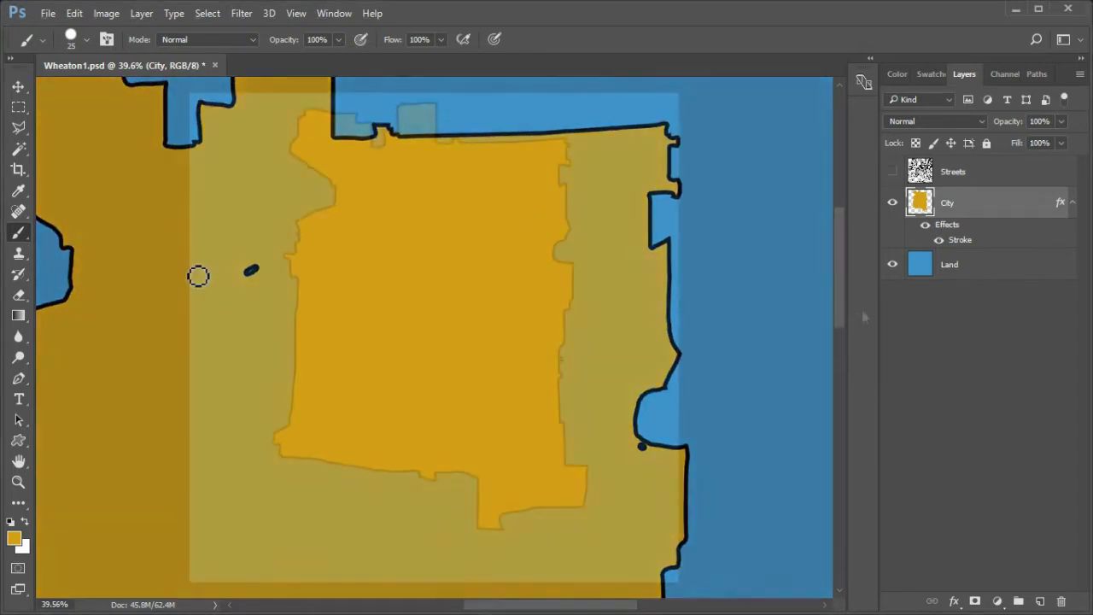
Fit the whole map in view and clear the layer style from the City layer
{"action": "key", "text": "ctrl+0"}
{"action": "right_click", "coordinate": [971, 244]}
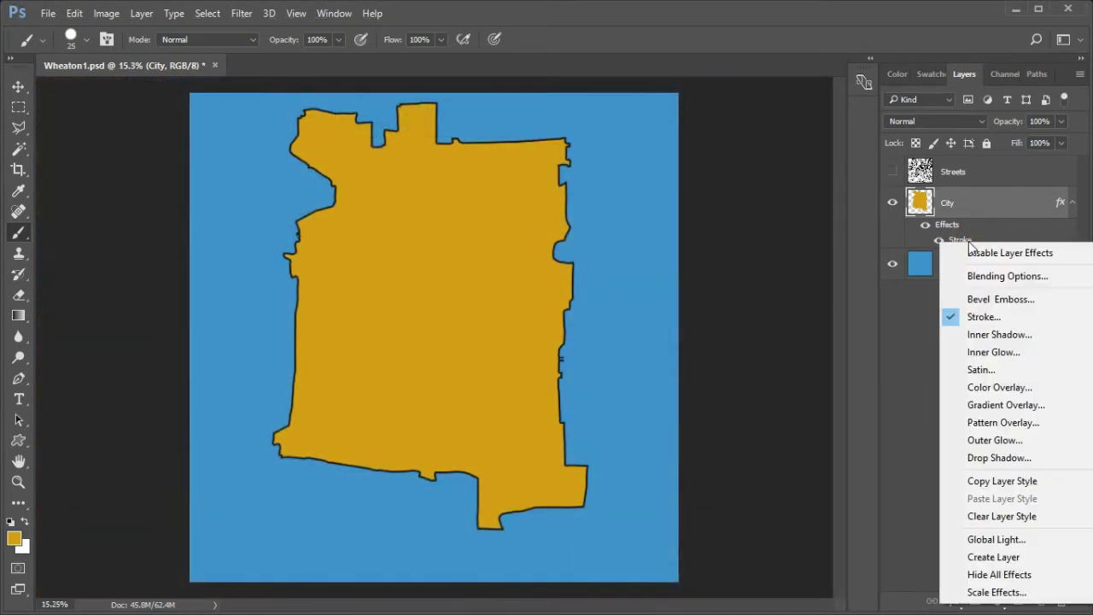
{"action": "left_click", "coordinate": [1025, 515]}
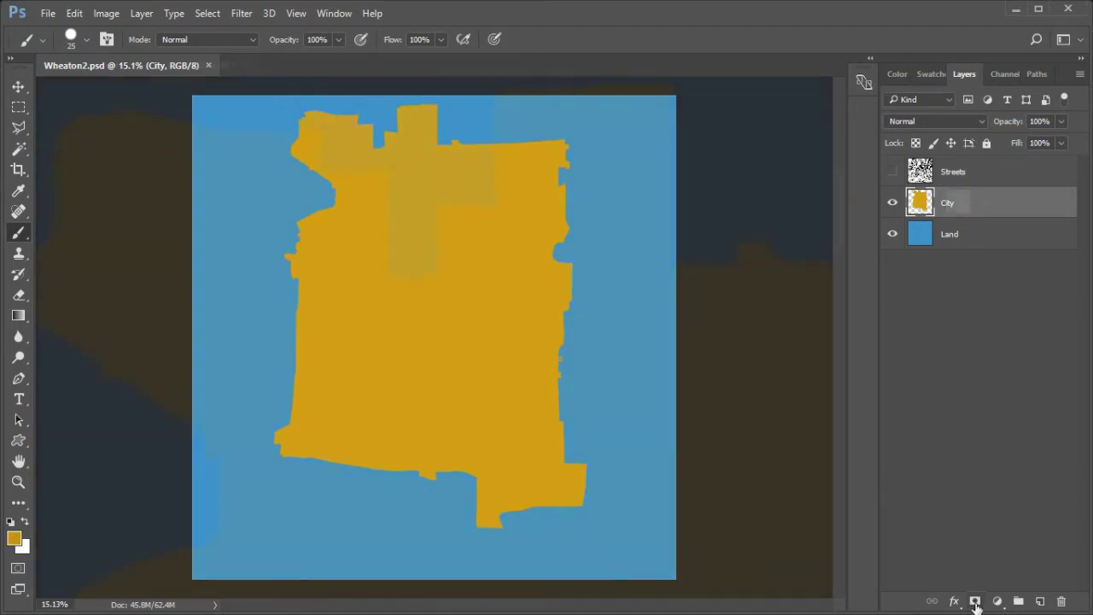
Add a layer mask to the City layer and paint black over the small bumps along its north and northwest edges
{"action": "left_click", "coordinate": [975, 604]}
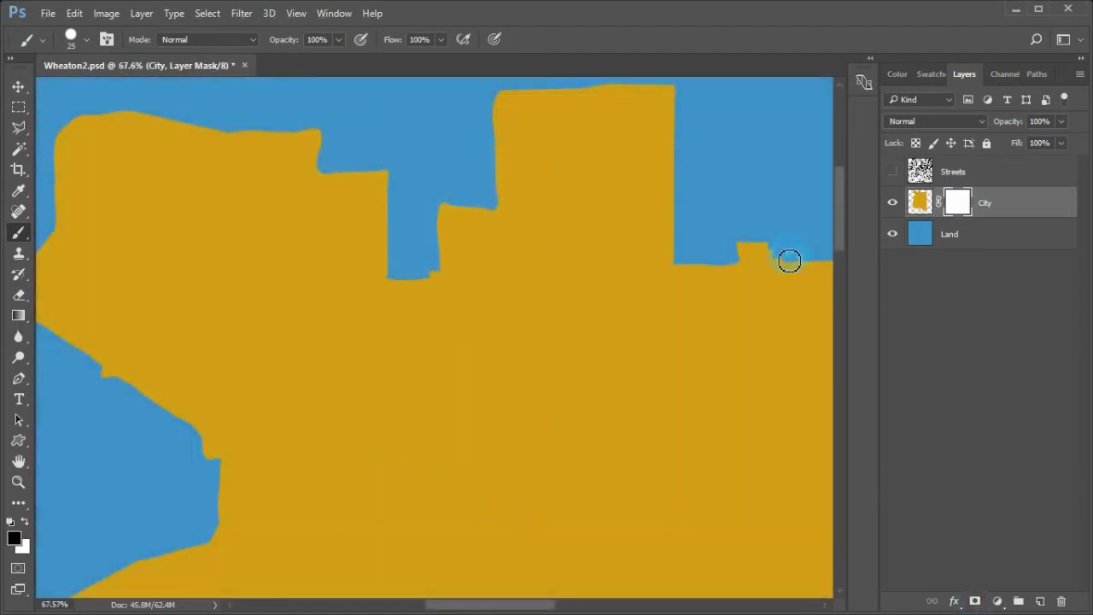
{"action": "mouse_move", "coordinate": [789, 260]}
{"action": "left_mouse_down"}
{"action": "mouse_move", "coordinate": [734, 263]}
{"action": "mouse_move", "coordinate": [784, 253]}
{"action": "mouse_move", "coordinate": [734, 236]}
{"action": "left_mouse_up"}
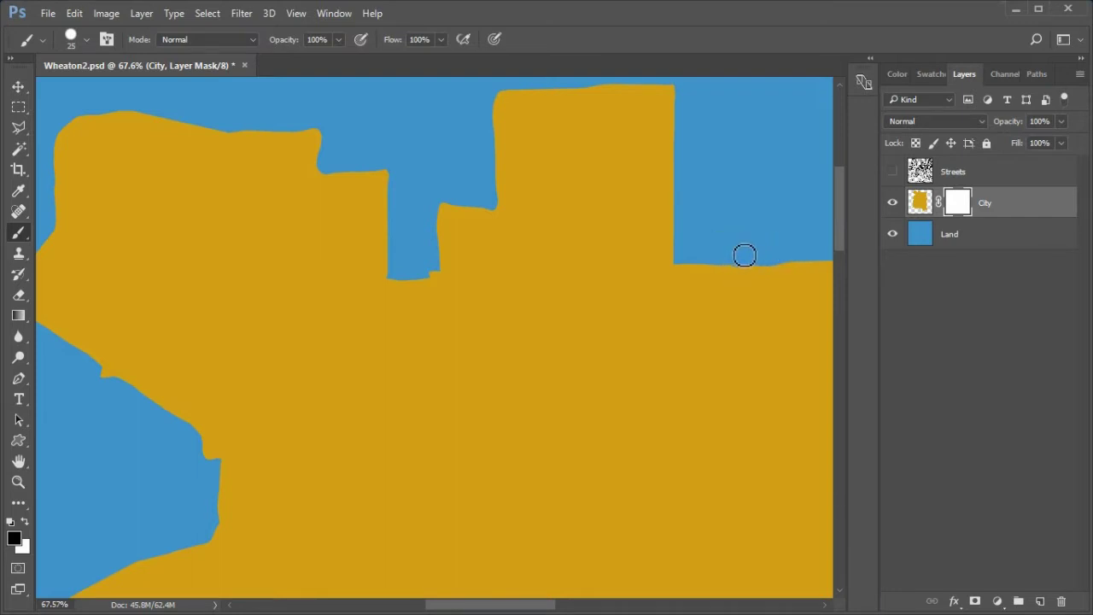
{"action": "left_click_drag", "start_coordinate": [436, 258], "coordinate": [430, 278]}
{"action": "left_click_drag", "start_coordinate": [93, 365], "coordinate": [191, 447]}
{"action": "scroll", "coordinate": [201, 451], "scroll_direction": "down", "scroll_amount": 5}
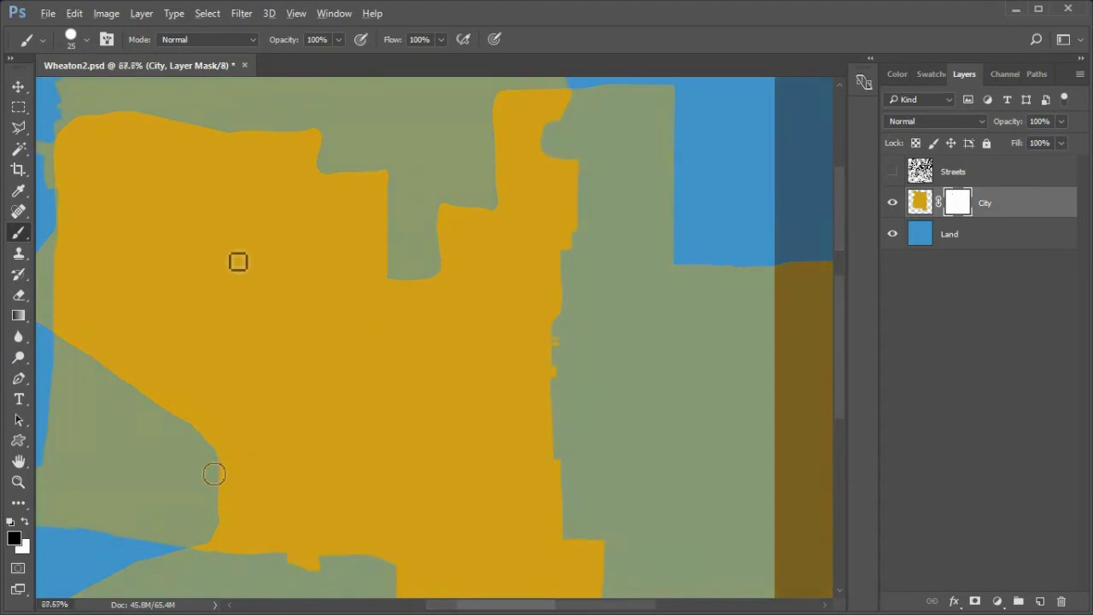
Outline the small protrusions on the City's east edge with the Polygonal Lasso, fill that mask area with black, and deselect
{"action": "left_click", "coordinate": [19, 128]}
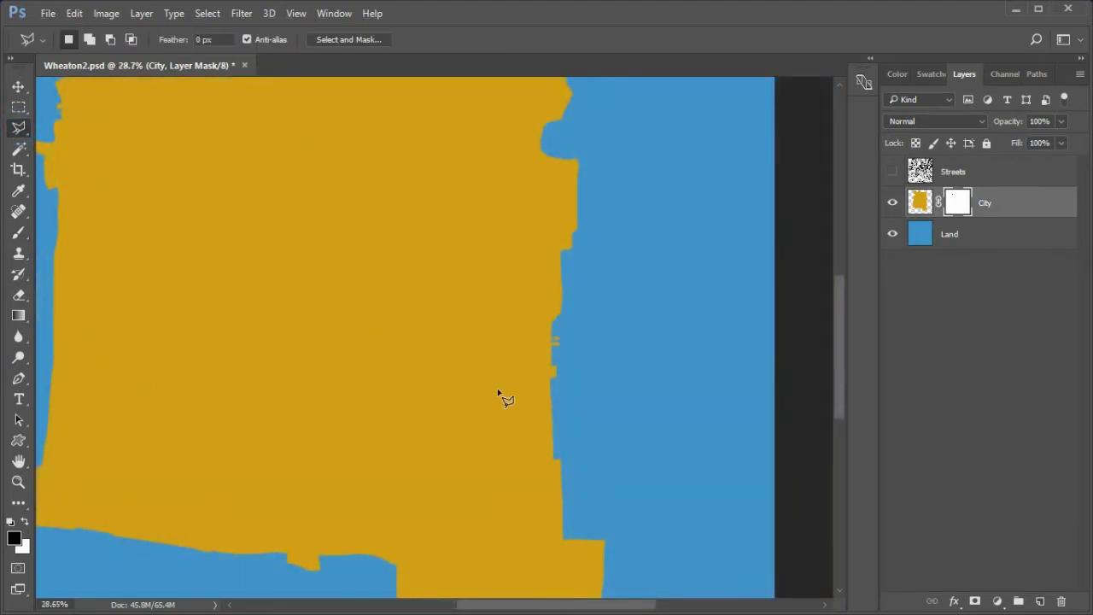
{"action": "scroll", "coordinate": [556, 359], "scroll_direction": "up", "scroll_amount": 3}
{"action": "left_click", "coordinate": [552, 323]}
{"action": "left_click", "coordinate": [553, 480]}
{"action": "left_click", "coordinate": [579, 463]}
{"action": "left_click", "coordinate": [613, 354]}
{"action": "left_click", "coordinate": [595, 299]}
{"action": "left_click", "coordinate": [552, 322]}
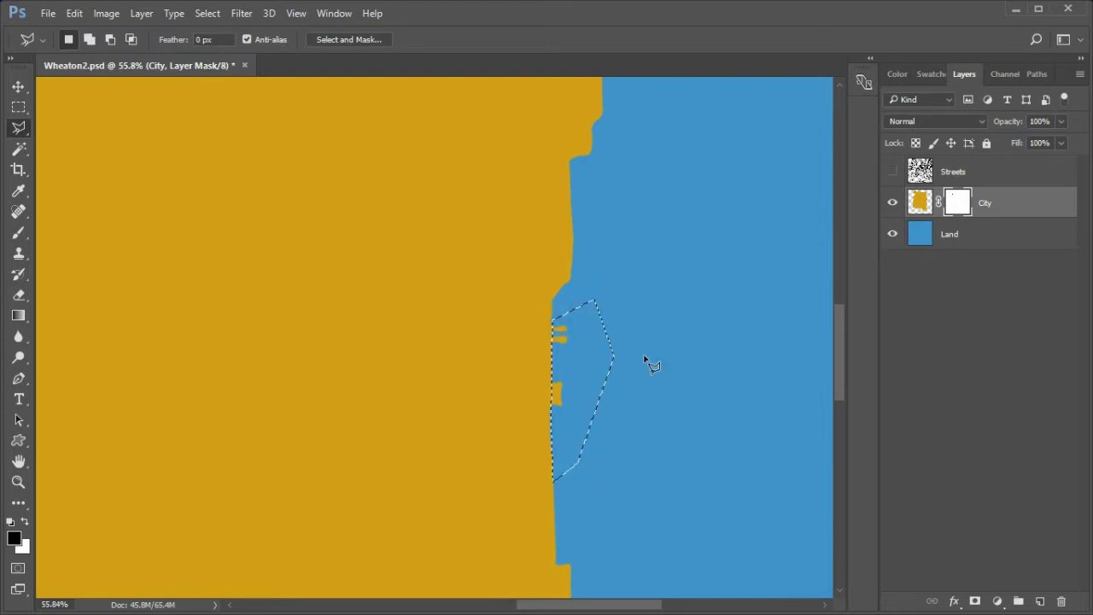
{"action": "key", "text": "alt"}
{"action": "key", "text": "alt+BackSpace"}
{"action": "key", "text": "ctrl+d"}
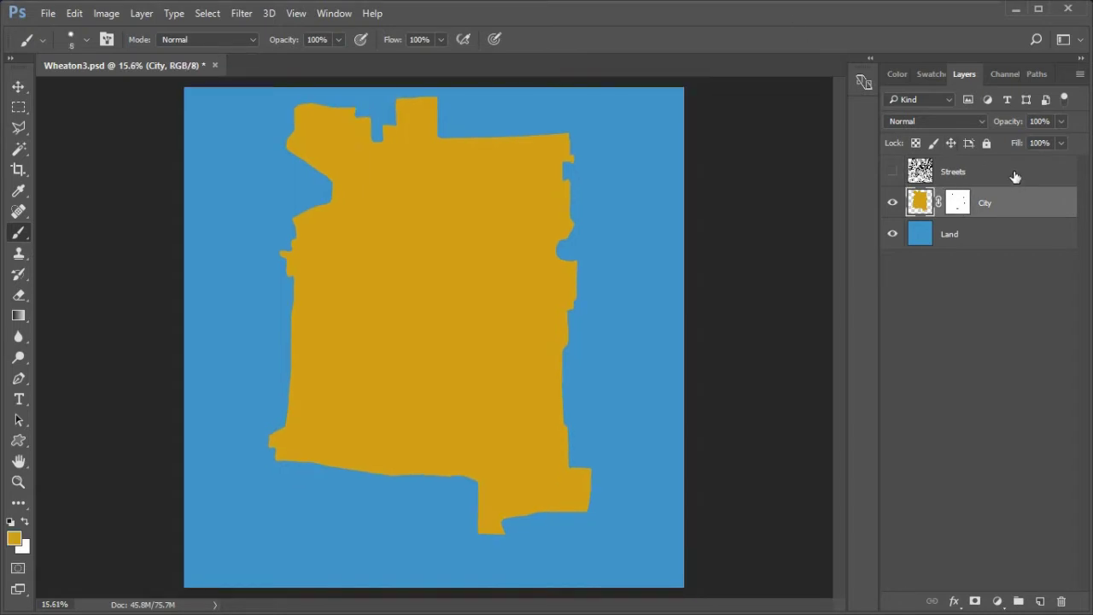
Show the Streets layer, load its pixels as a selection, fill them with the white background color, and deselect
{"action": "left_click", "coordinate": [1009, 175]}
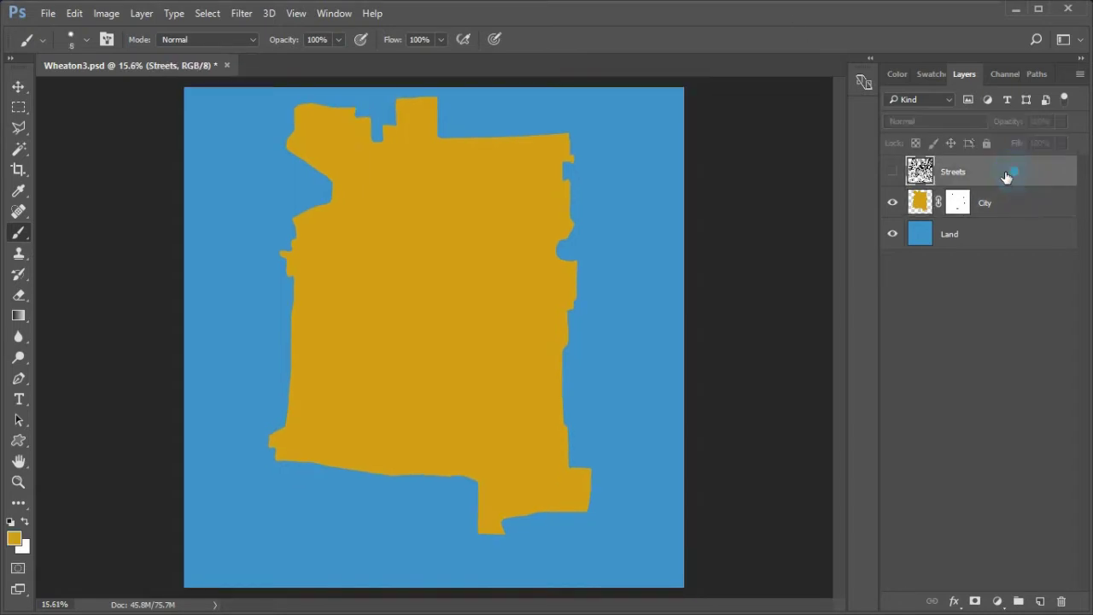
{"action": "left_click", "coordinate": [892, 175]}
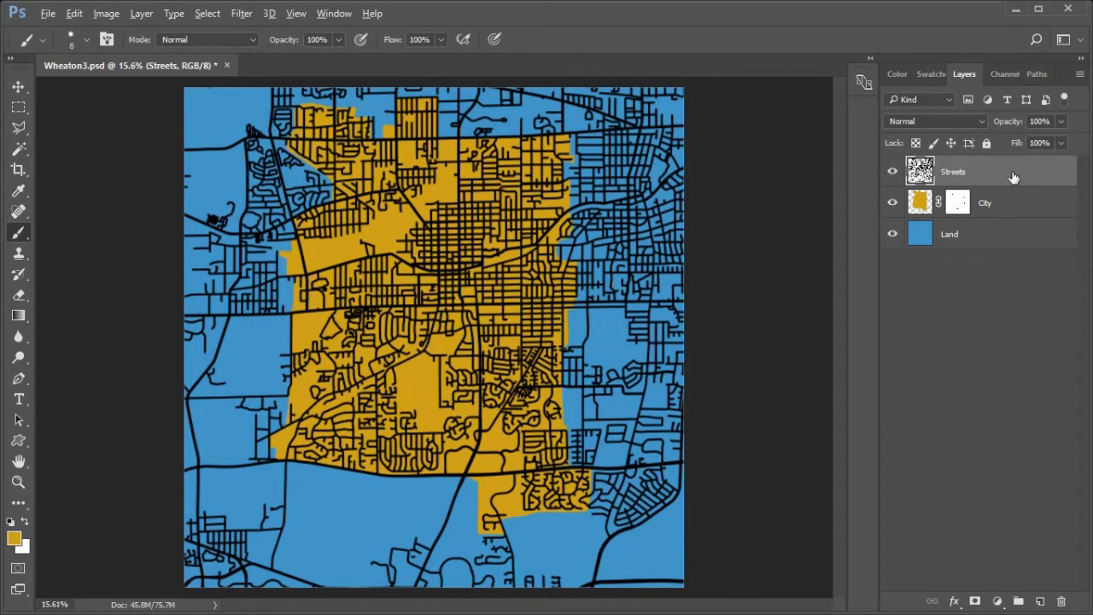
{"action": "left_click", "coordinate": [920, 171], "text": "ctrl"}
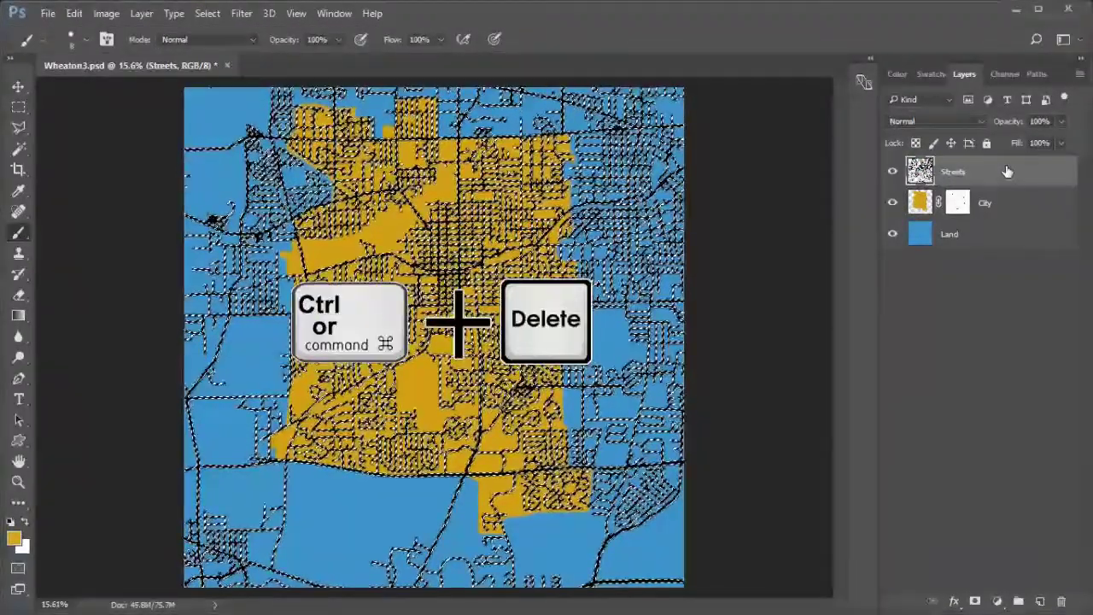
{"action": "key", "text": "ctrl+Delete"}
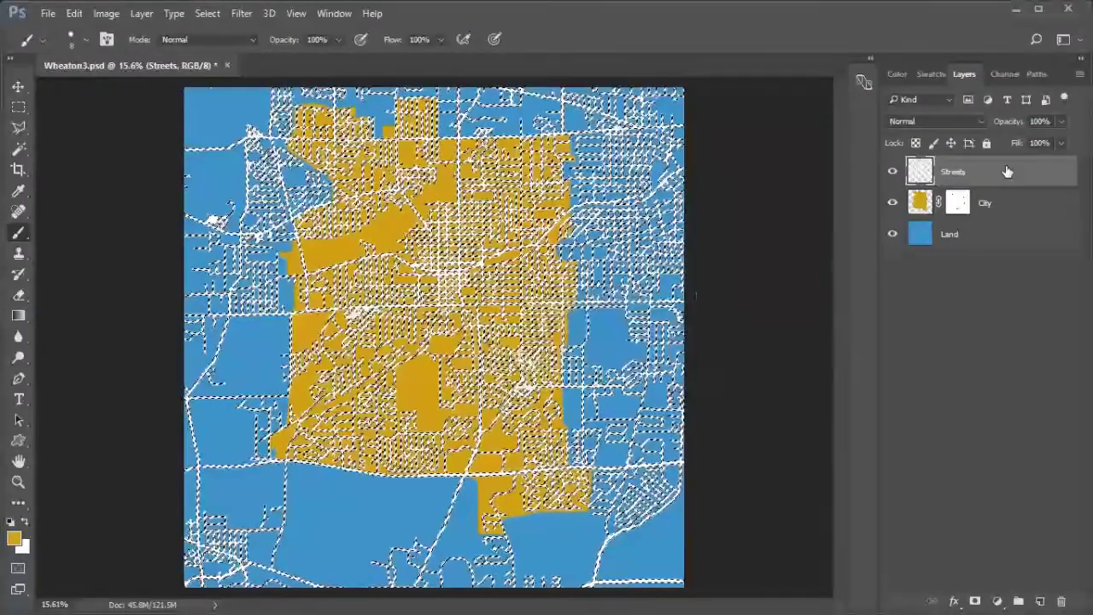
{"action": "key", "text": "ctrl+d"}
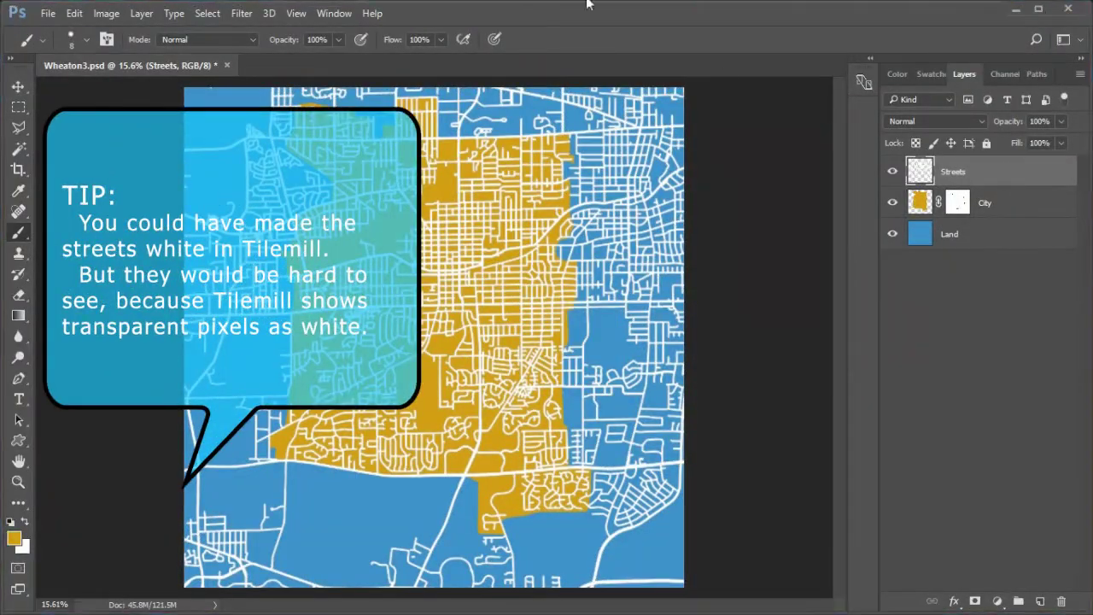
Load the City shape as a selection and use it as a layer mask on the Streets layer
{"action": "left_click", "coordinate": [923, 207], "text": "ctrl"}
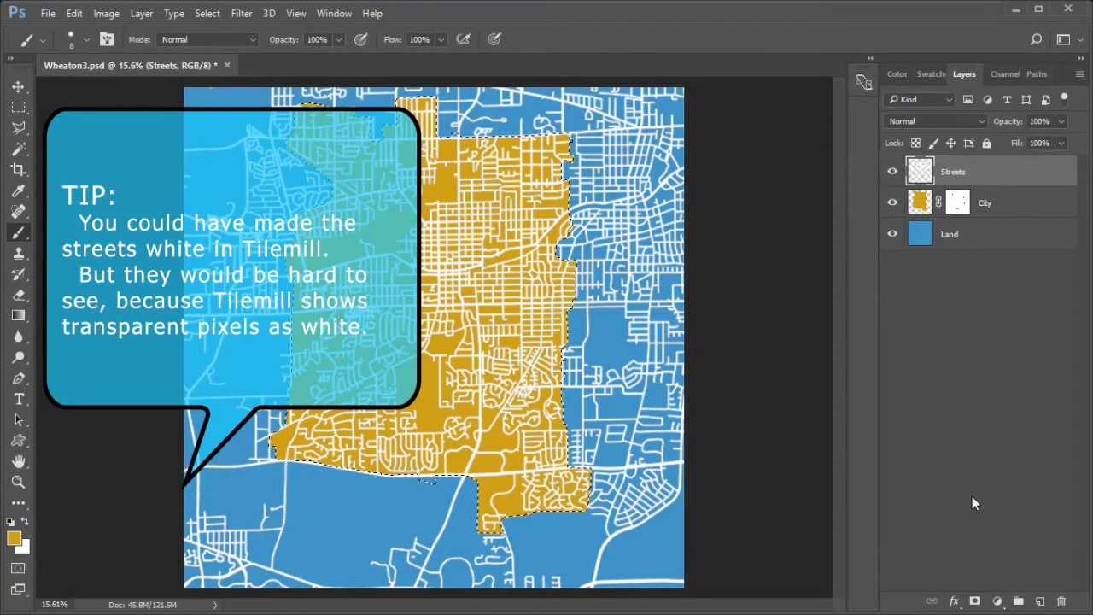
{"action": "left_click", "coordinate": [974, 601]}
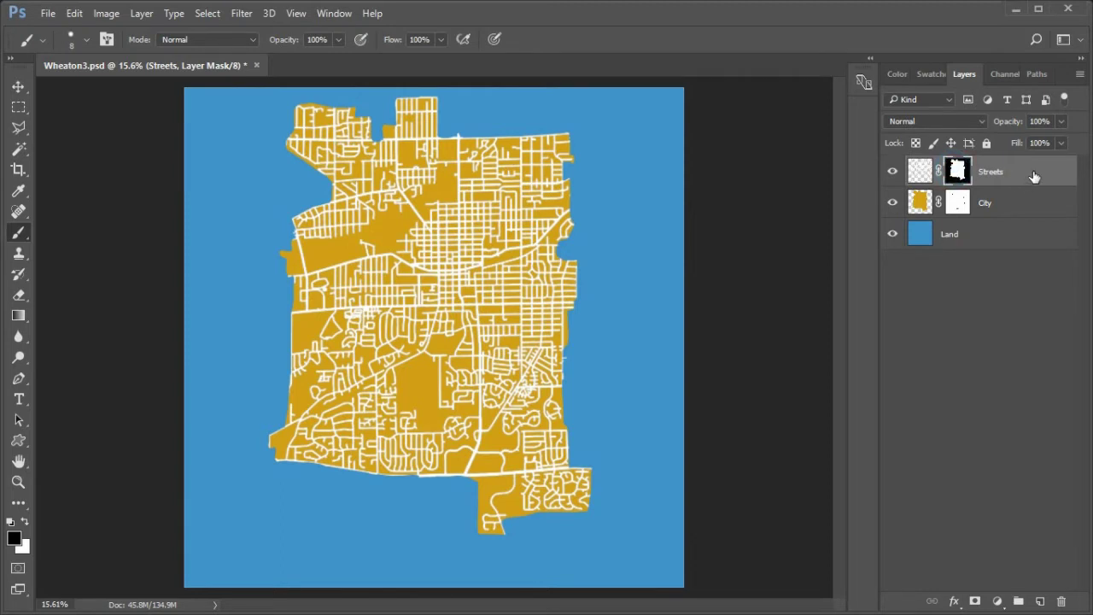
Load the Streets layer mask as a selection and contract it by 36 pixels
{"action": "left_click", "coordinate": [959, 175], "text": "ctrl"}
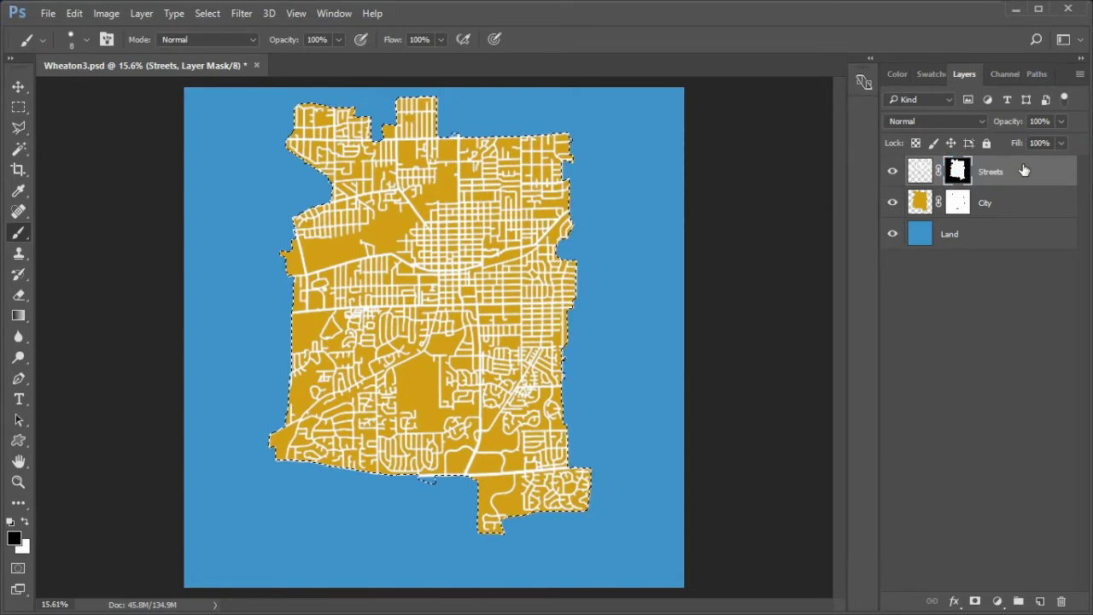
{"action": "left_click", "coordinate": [206, 13]}
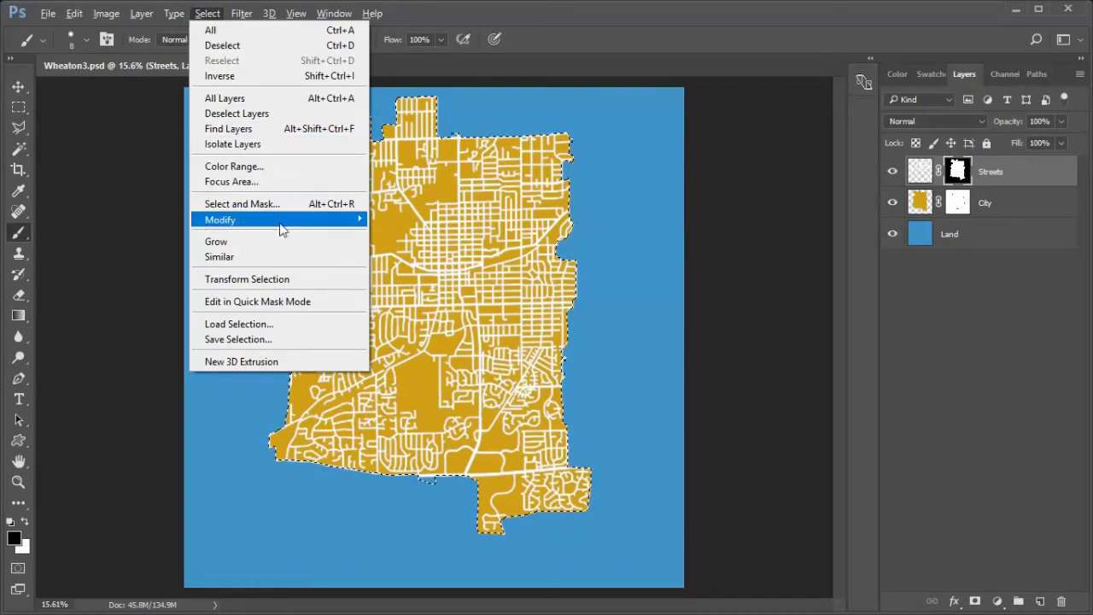
{"action": "mouse_move", "coordinate": [285, 226]}
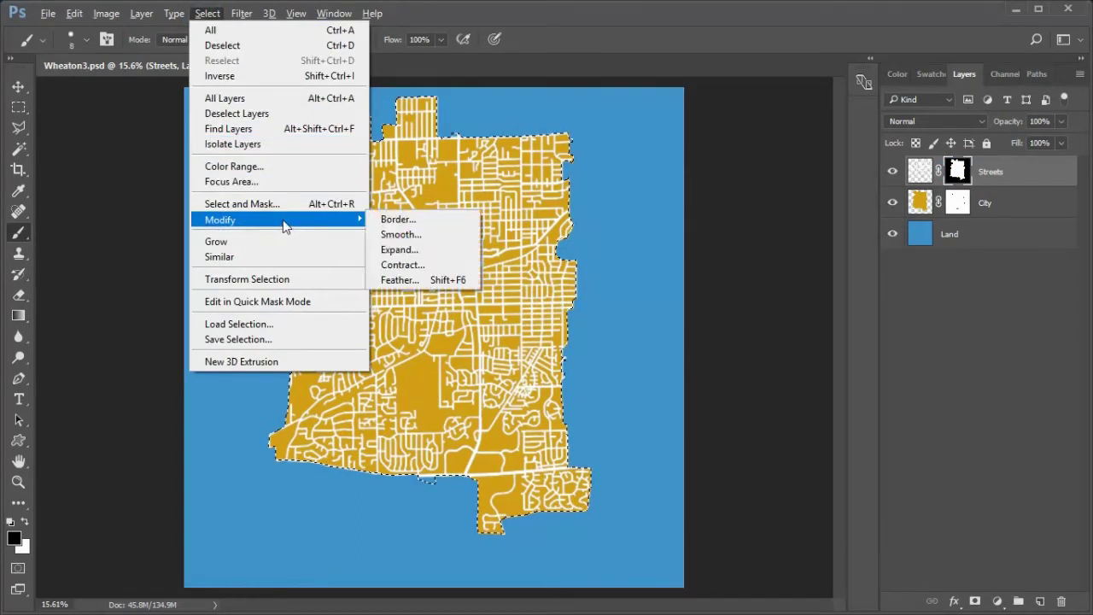
{"action": "left_click", "coordinate": [449, 266]}
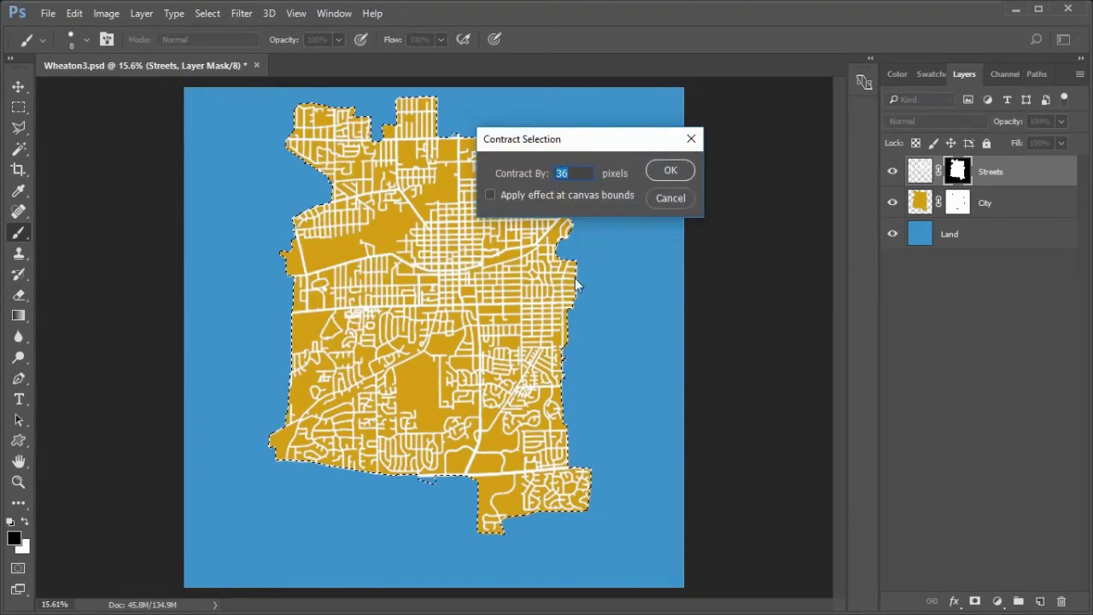
{"action": "left_click", "coordinate": [670, 172]}
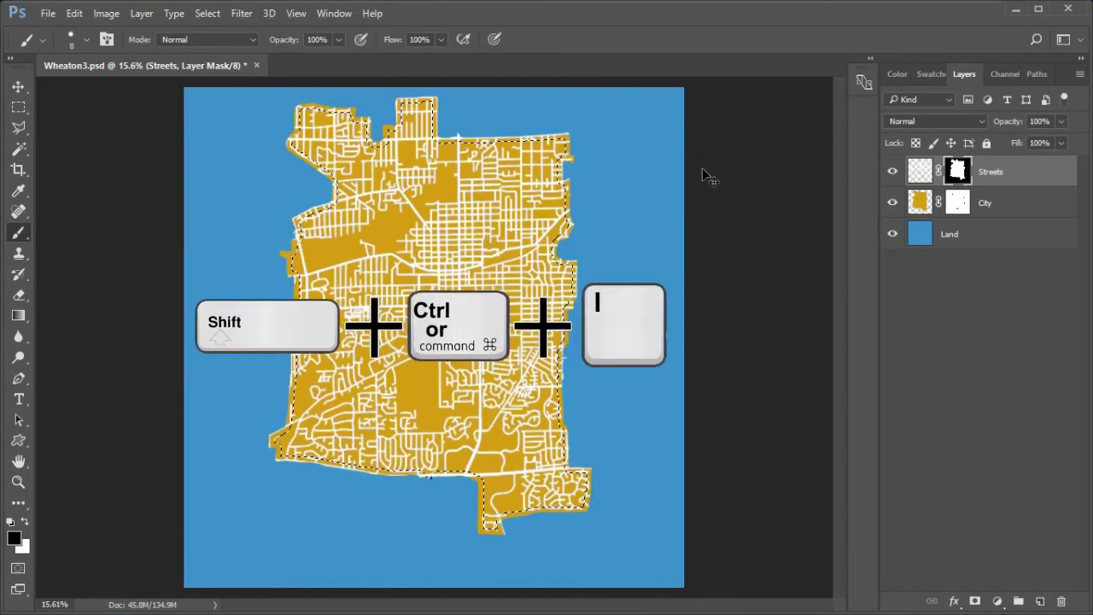
Invert the contracted selection, fill it with black on the Streets mask, and deselect
{"action": "key", "text": "shift+ctrl+i"}
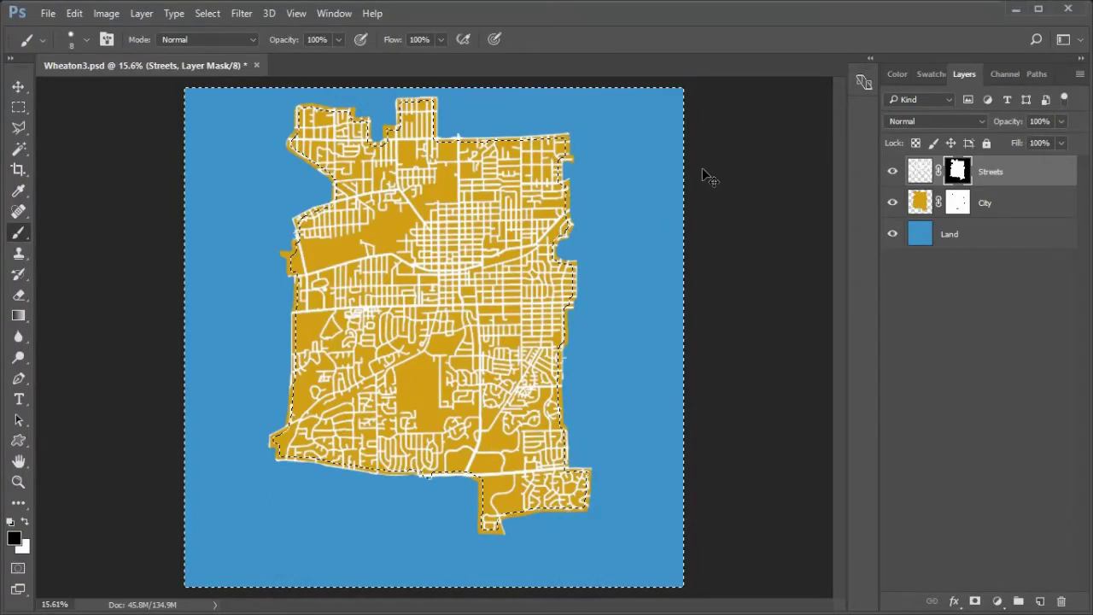
{"action": "key", "text": "alt+BackSpace"}
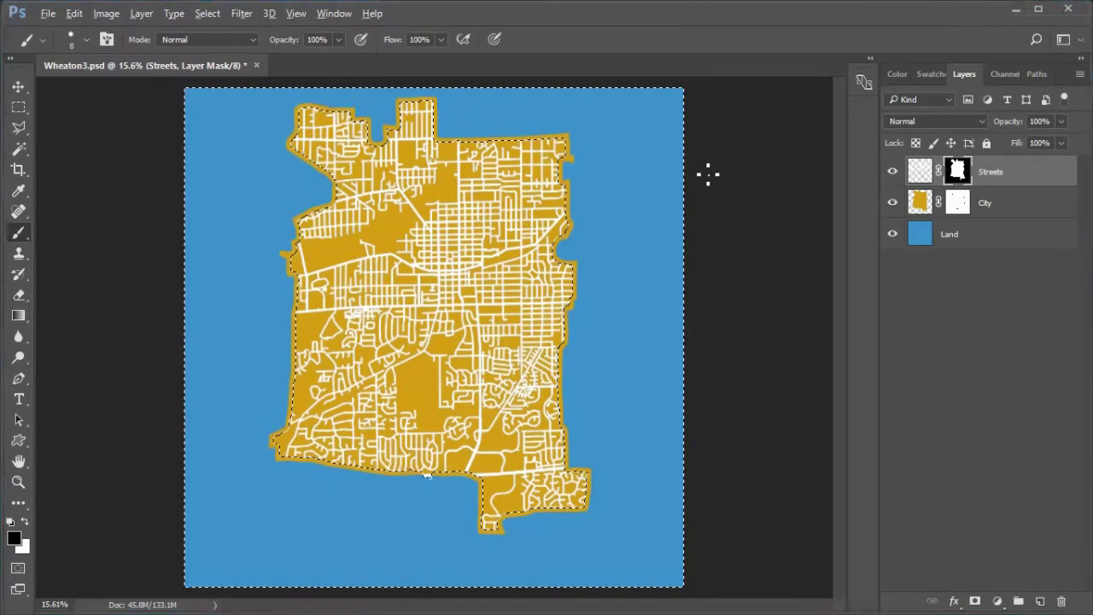
{"action": "key", "text": "ctrl+d"}
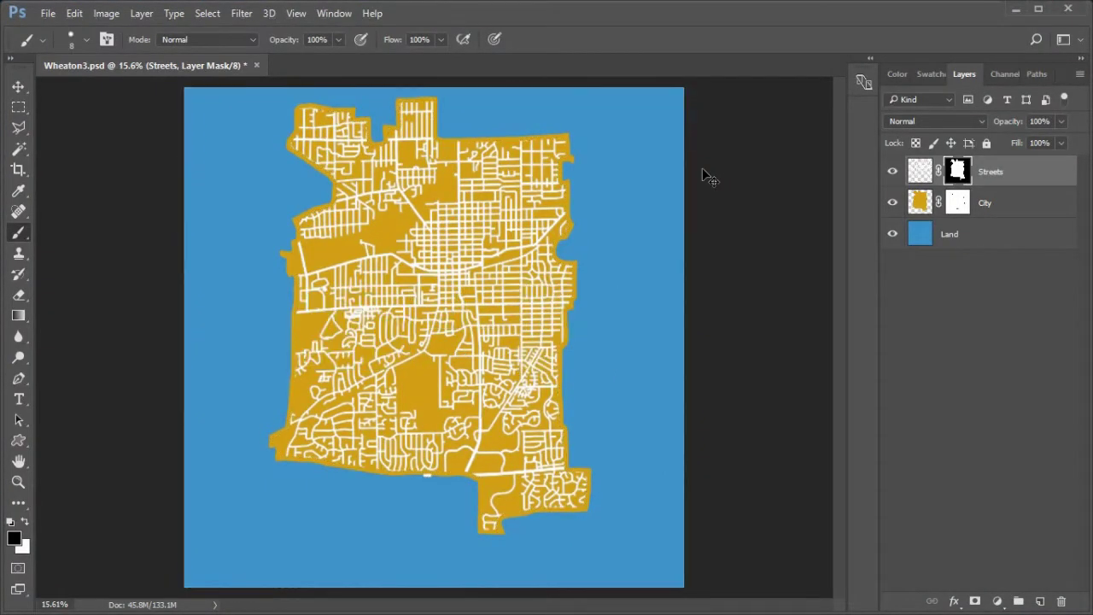
Paint black on the Streets mask over the stray street slivers along the northern edge of the city
{"action": "scroll", "coordinate": [303, 130], "scroll_direction": "up", "scroll_amount": 6}
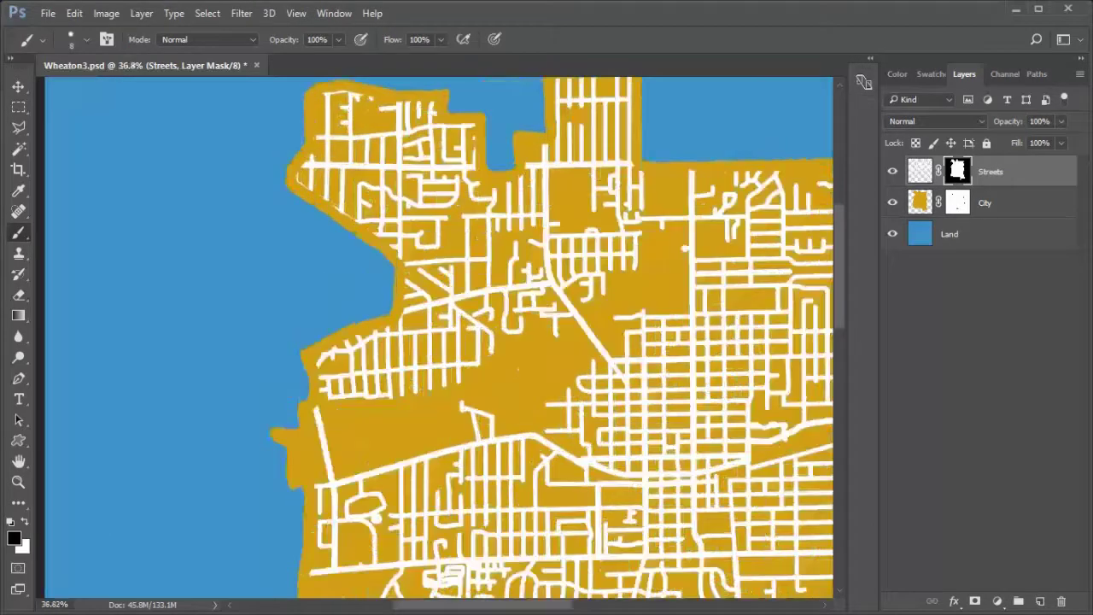
{"action": "scroll", "coordinate": [313, 187], "scroll_direction": "up", "scroll_amount": 2}
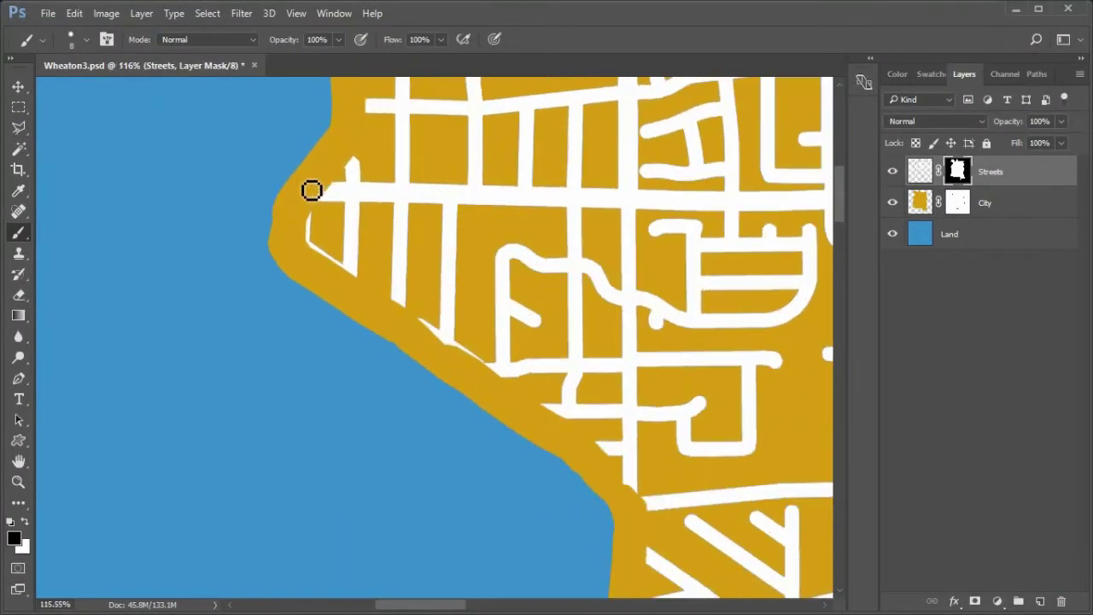
{"action": "scroll", "coordinate": [310, 216], "scroll_direction": "up", "scroll_amount": 1}
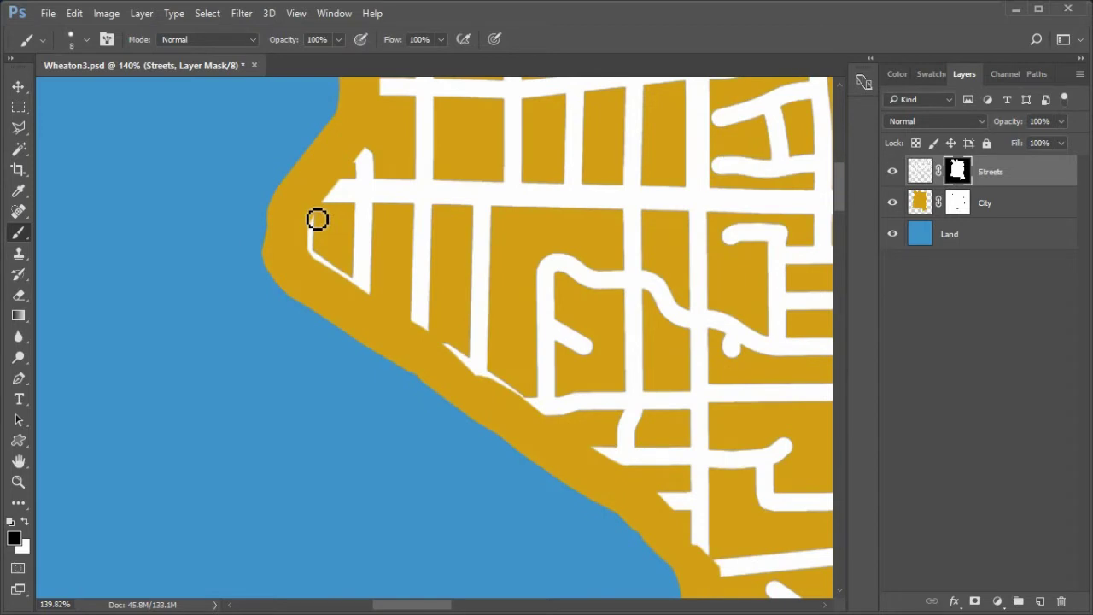
{"action": "mouse_move", "coordinate": [316, 252]}
{"action": "left_mouse_down"}
{"action": "mouse_move", "coordinate": [329, 281]}
{"action": "mouse_move", "coordinate": [356, 287]}
{"action": "left_mouse_up"}
{"action": "left_click_drag", "start_coordinate": [378, 163], "coordinate": [427, 145]}
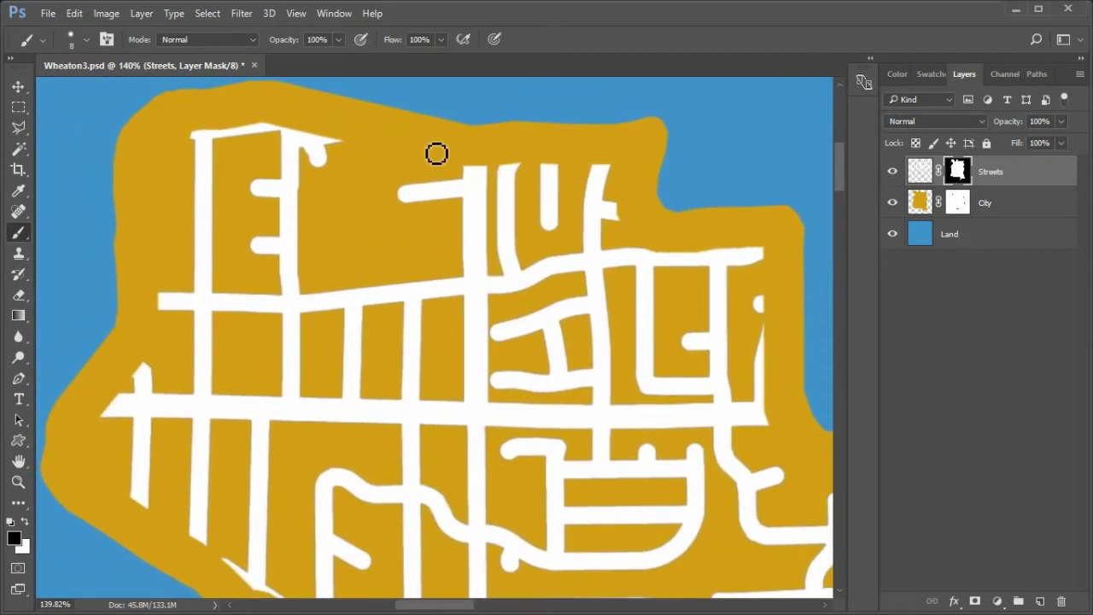
{"action": "mouse_move", "coordinate": [776, 299]}
{"action": "left_mouse_down"}
{"action": "mouse_move", "coordinate": [624, 186]}
{"action": "mouse_move", "coordinate": [453, 205]}
{"action": "mouse_move", "coordinate": [414, 296]}
{"action": "mouse_move", "coordinate": [656, 209]}
{"action": "mouse_move", "coordinate": [516, 444]}
{"action": "mouse_move", "coordinate": [486, 265]}
{"action": "mouse_move", "coordinate": [675, 360]}
{"action": "mouse_move", "coordinate": [644, 337]}
{"action": "mouse_move", "coordinate": [632, 254]}
{"action": "left_mouse_up"}
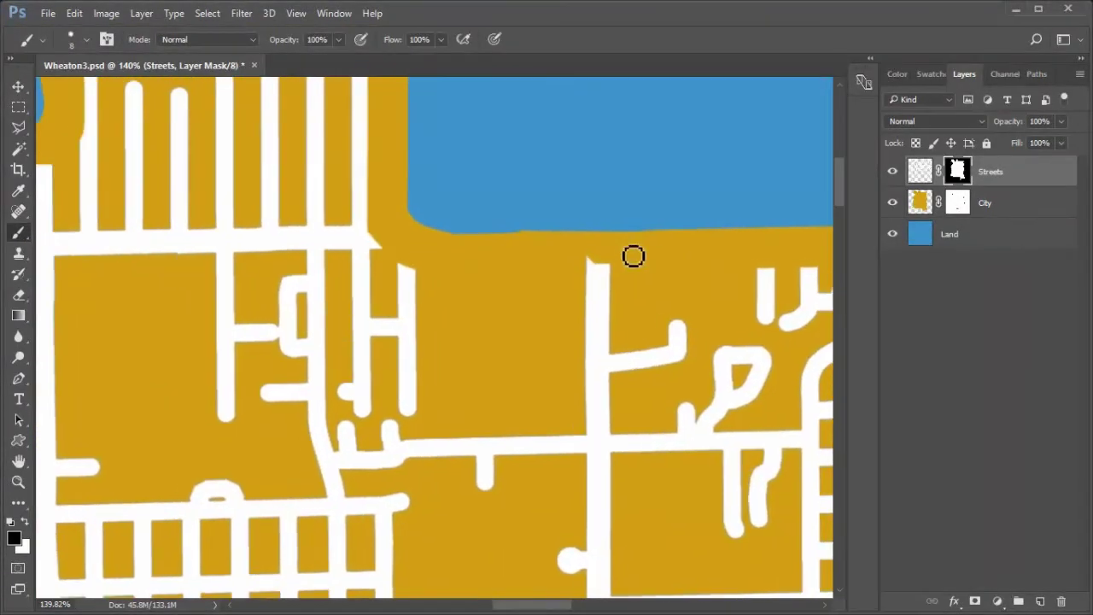
{"action": "left_click_drag", "start_coordinate": [583, 267], "coordinate": [339, 260]}
{"action": "key", "text": "ctrl+0"}
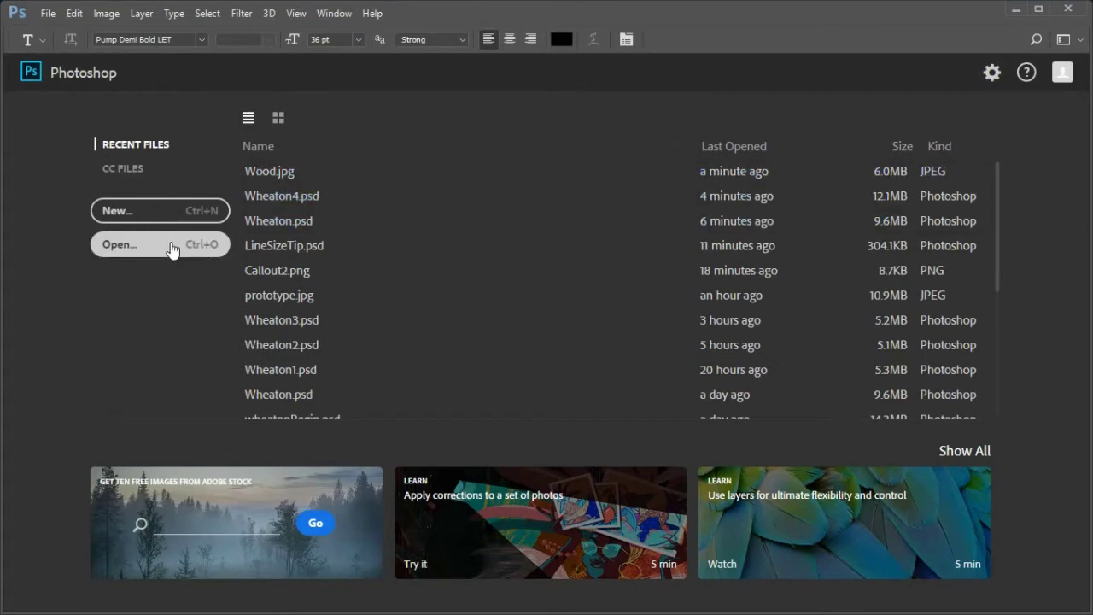
Open the Wood image from the Project folder and fit it to the view
{"action": "left_click", "coordinate": [171, 247]}
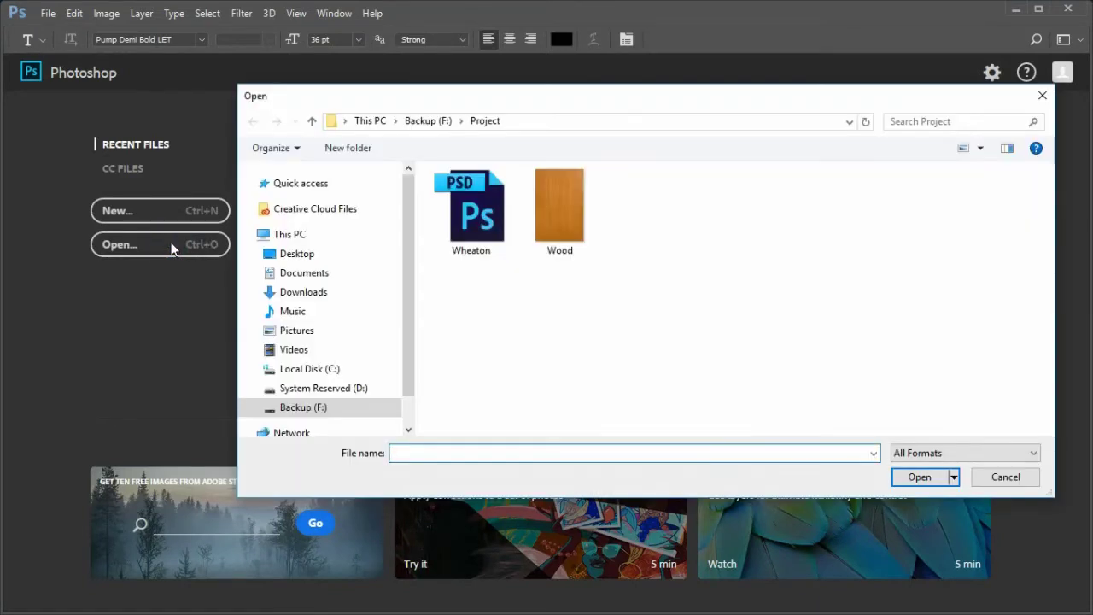
{"action": "left_click", "coordinate": [561, 219]}
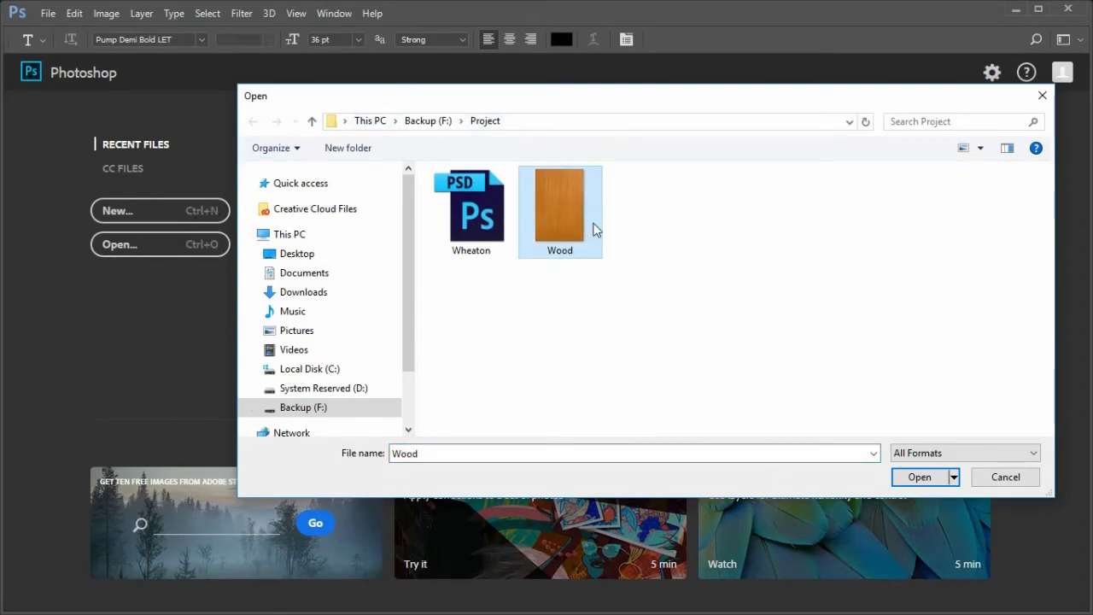
{"action": "key", "text": "Return"}
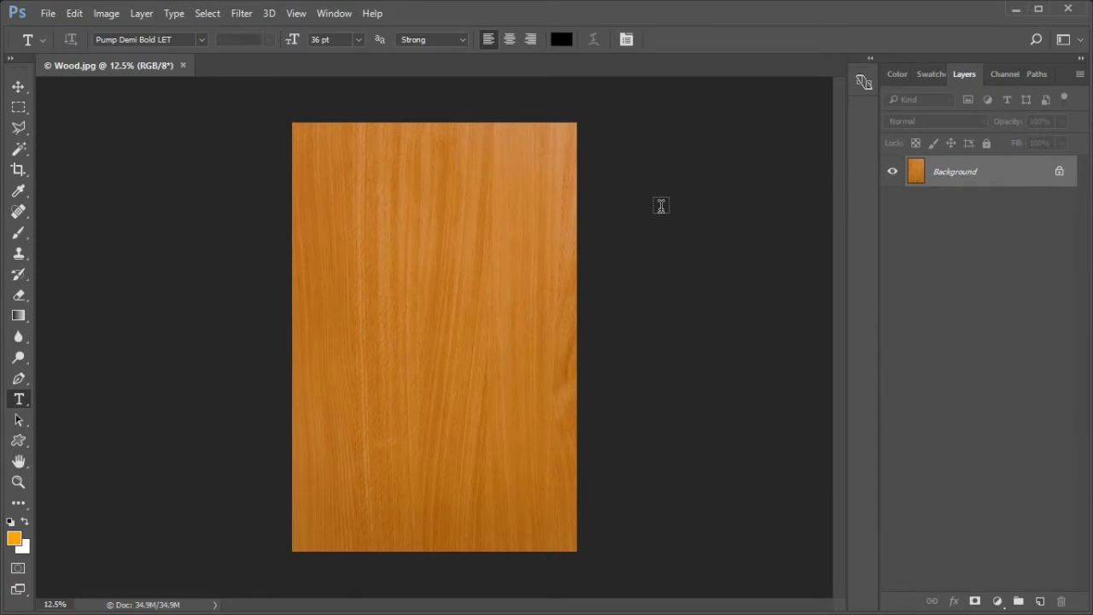
{"action": "key", "text": "ctrl+0"}
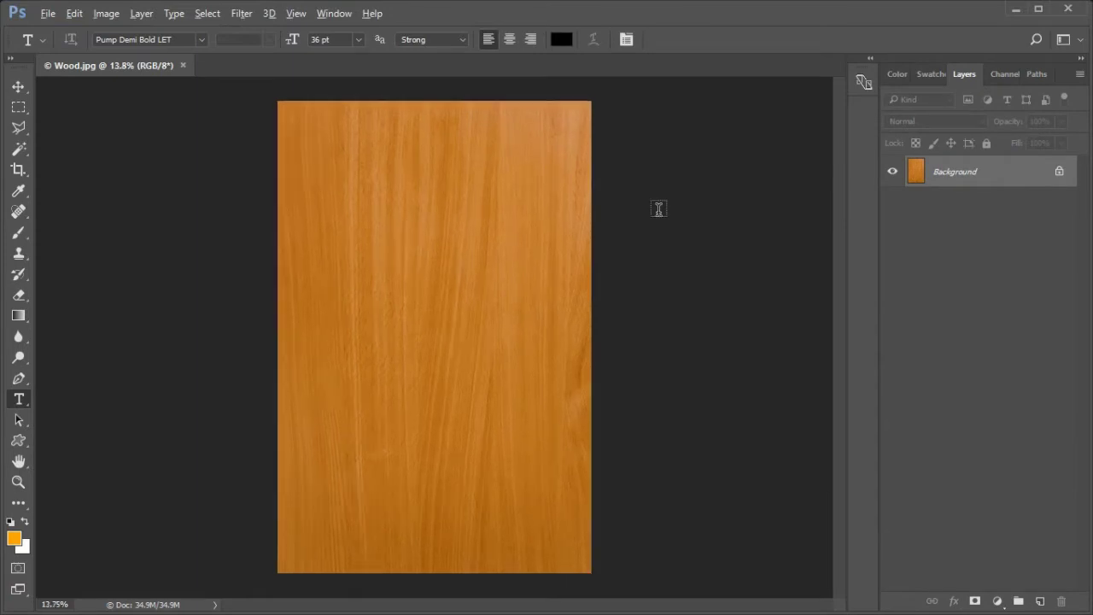
Crop the wood image to a centered 1:1 square and unlock its Background layer
{"action": "left_click", "coordinate": [18, 171]}
{"action": "left_click", "coordinate": [430, 182]}
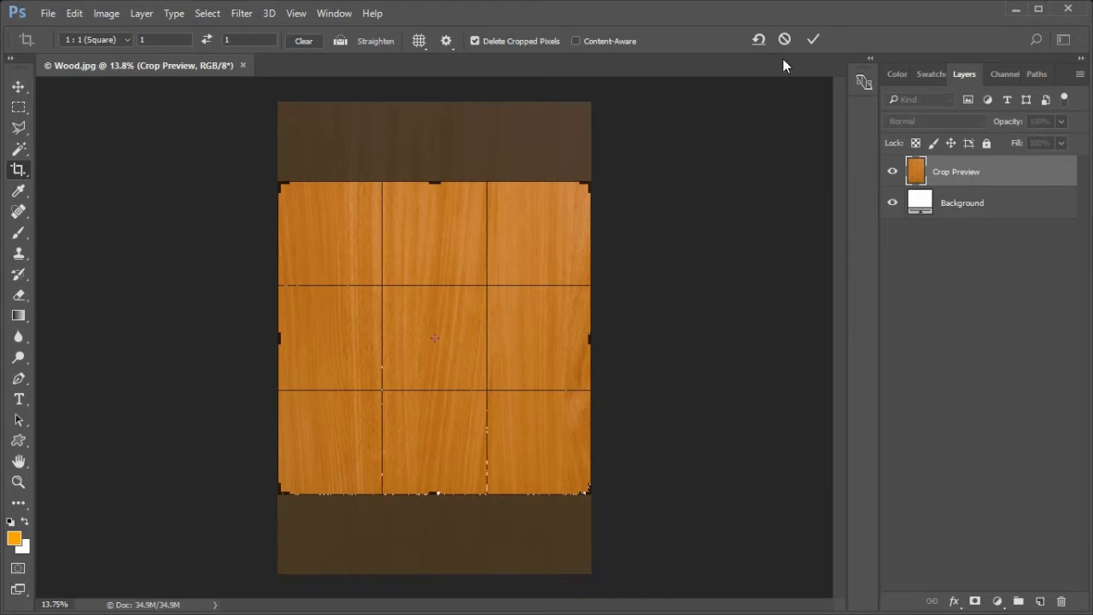
{"action": "left_click", "coordinate": [813, 39]}
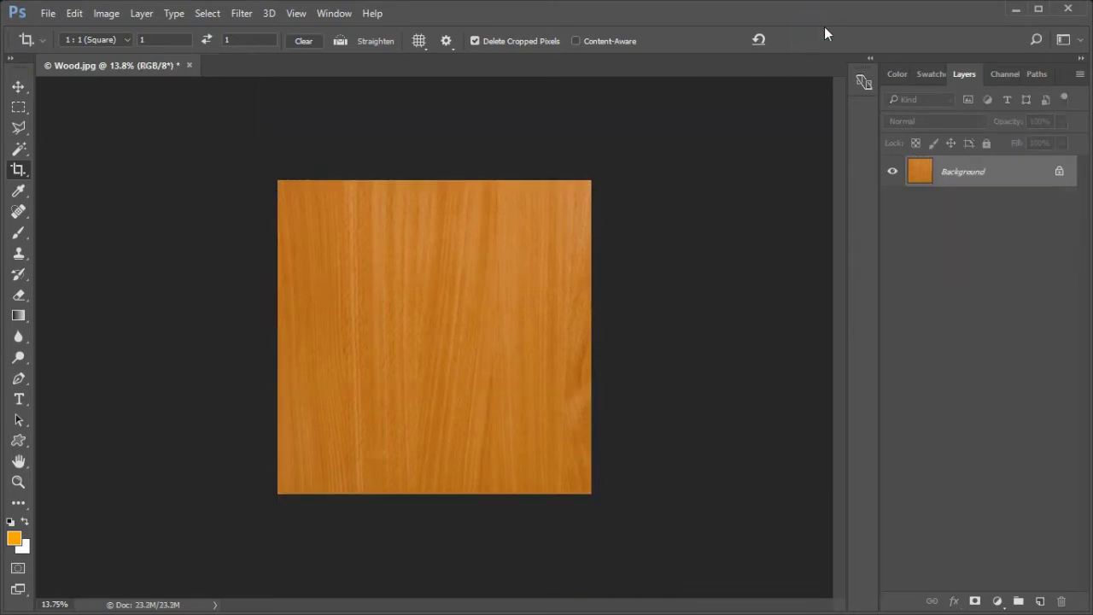
{"action": "left_click", "coordinate": [1059, 171]}
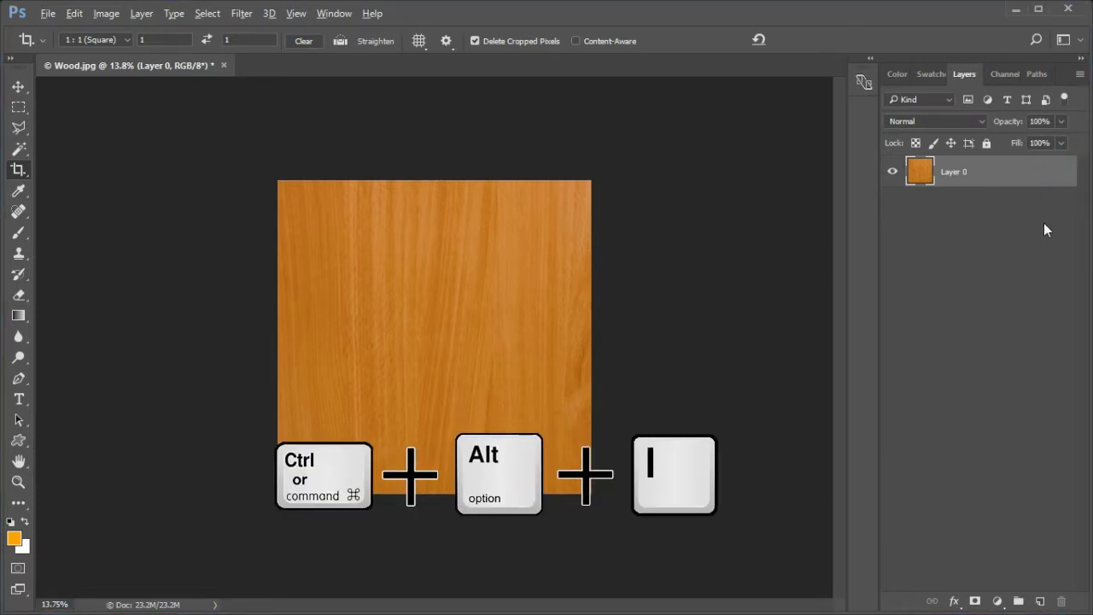
Resize the wood image to 4000 × 4000 pixels at a resolution of 300 pixels/inch
{"action": "key", "text": "ctrl+alt+i"}
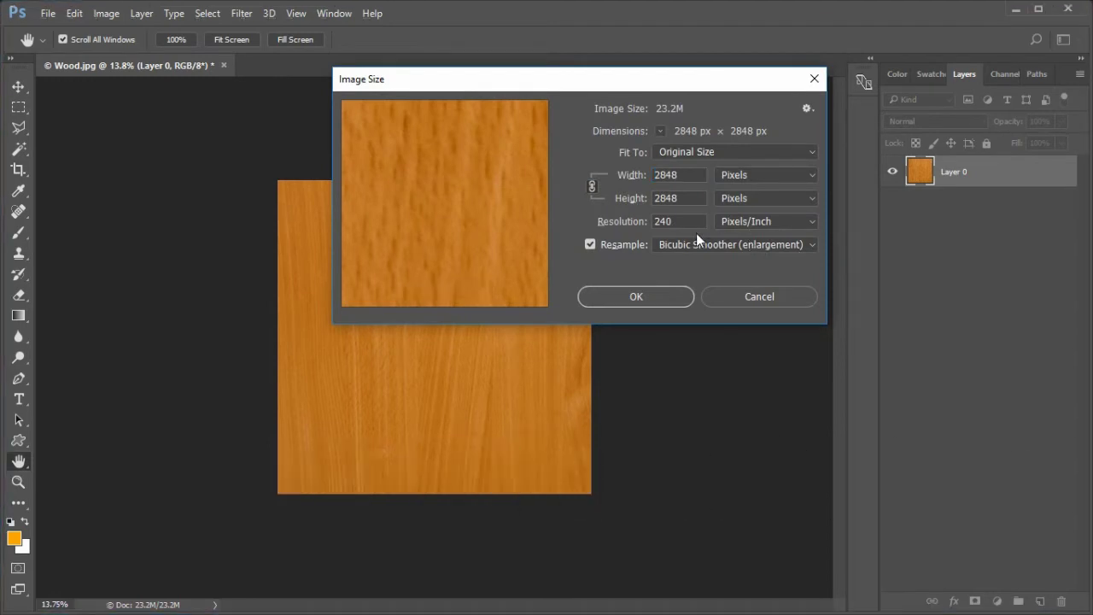
{"action": "left_click", "coordinate": [638, 223]}
{"action": "type", "text": "3"}
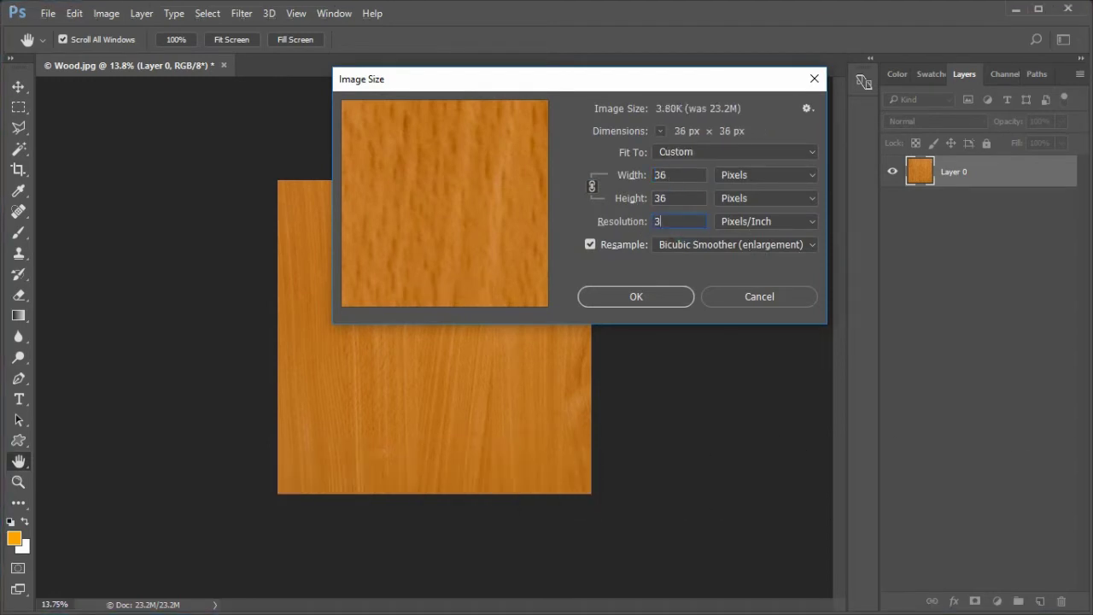
{"action": "type", "text": "00"}
{"action": "double_click", "coordinate": [688, 174]}
{"action": "type", "text": "40"}
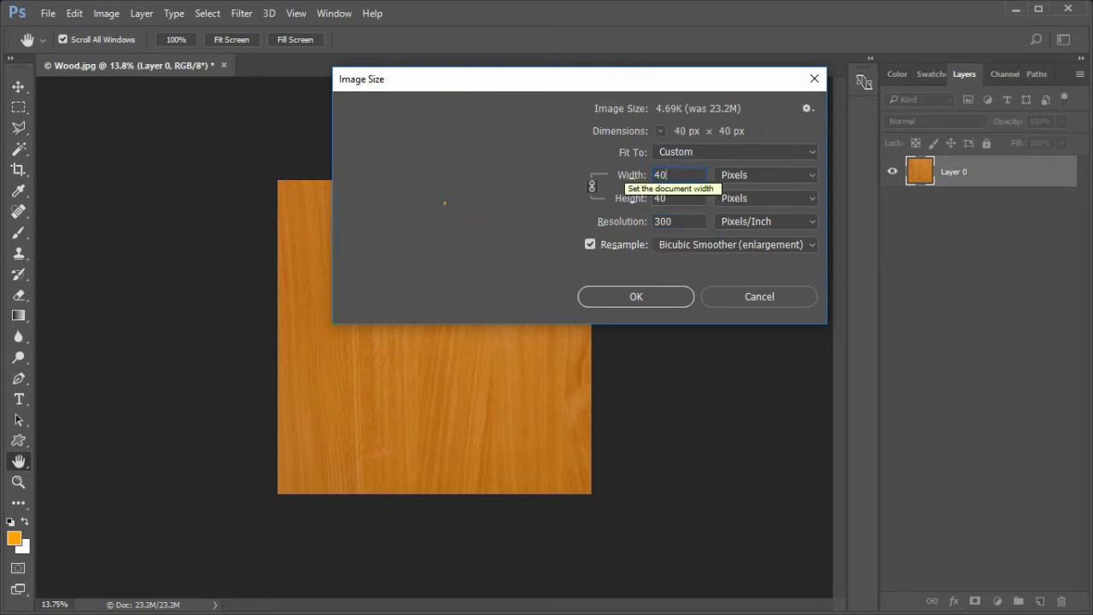
{"action": "type", "text": "00"}
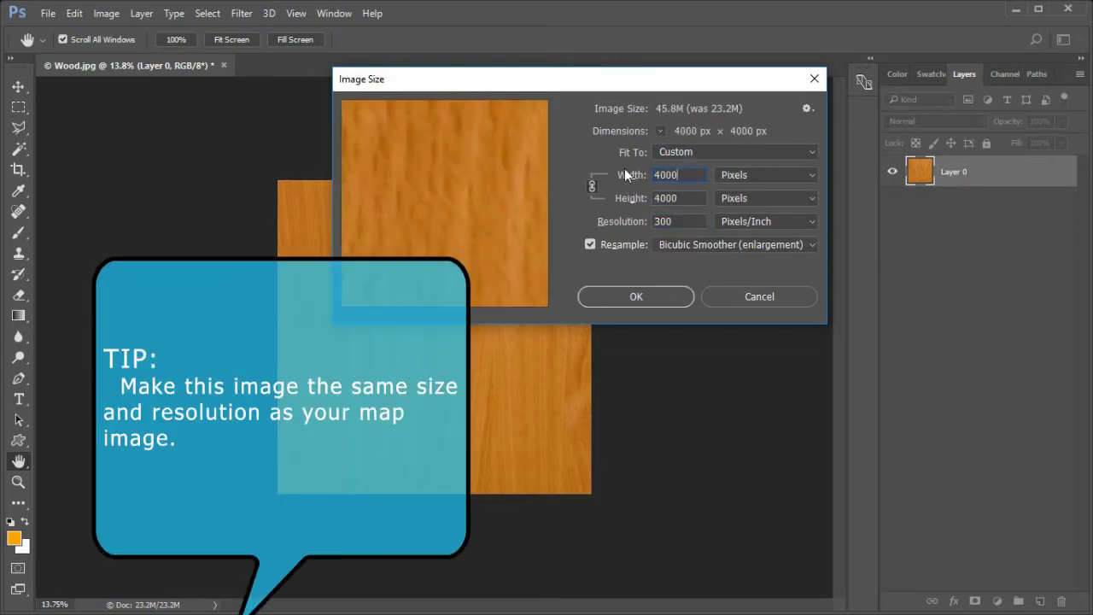
{"action": "left_click", "coordinate": [636, 296]}
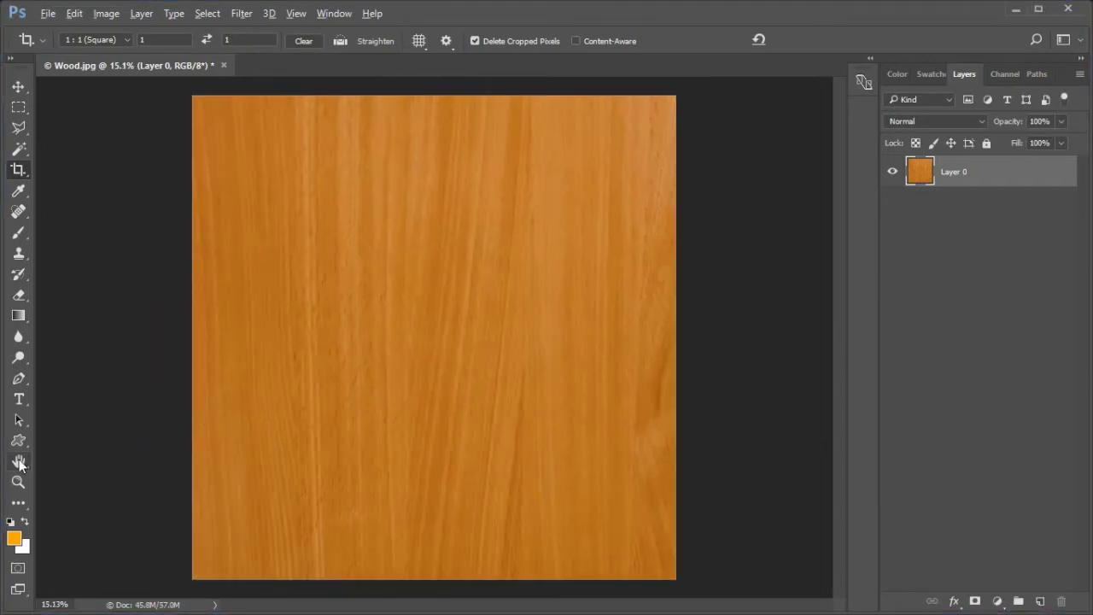
{"action": "left_click", "coordinate": [19, 461]}
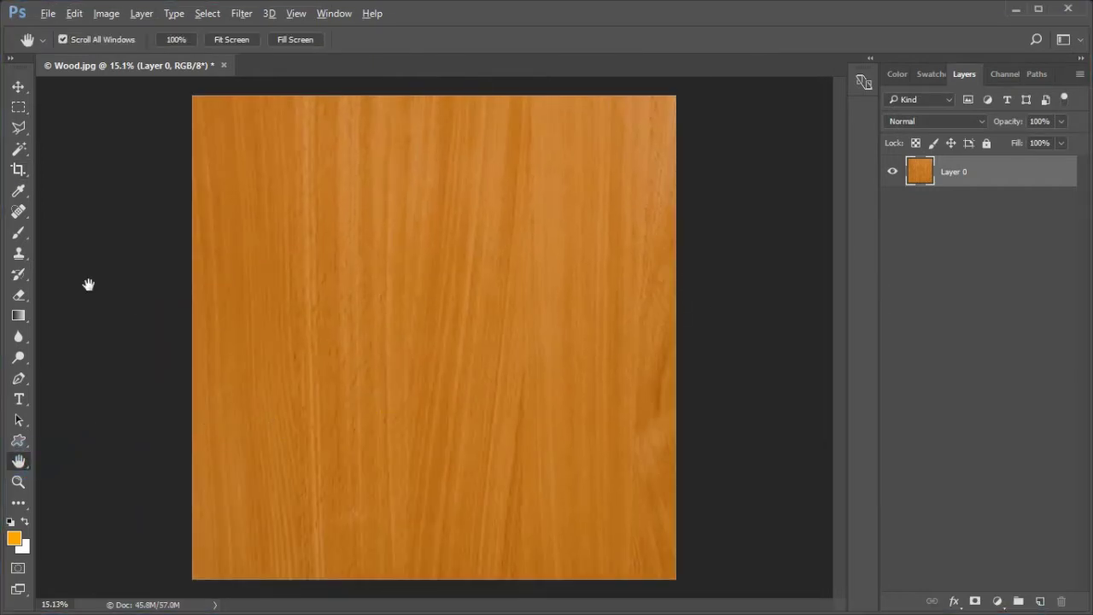
Save the square wood image as a JPEG named SquareWood in the Project folder
{"action": "left_click", "coordinate": [49, 14]}
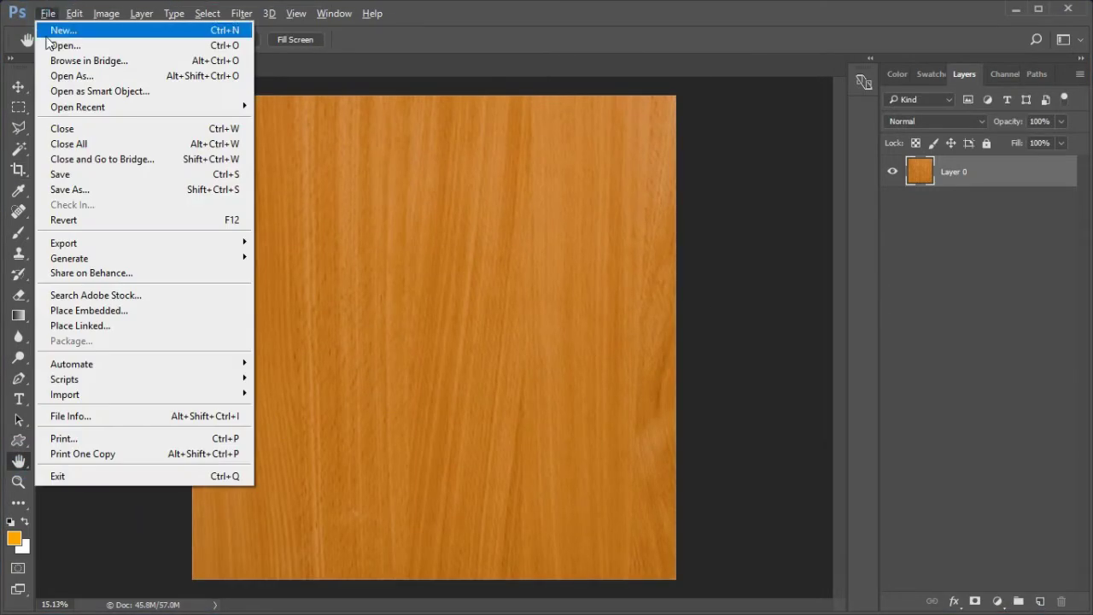
{"action": "left_click", "coordinate": [75, 189]}
{"action": "left_click", "coordinate": [112, 338]}
{"action": "type", "text": "SquareWood"}
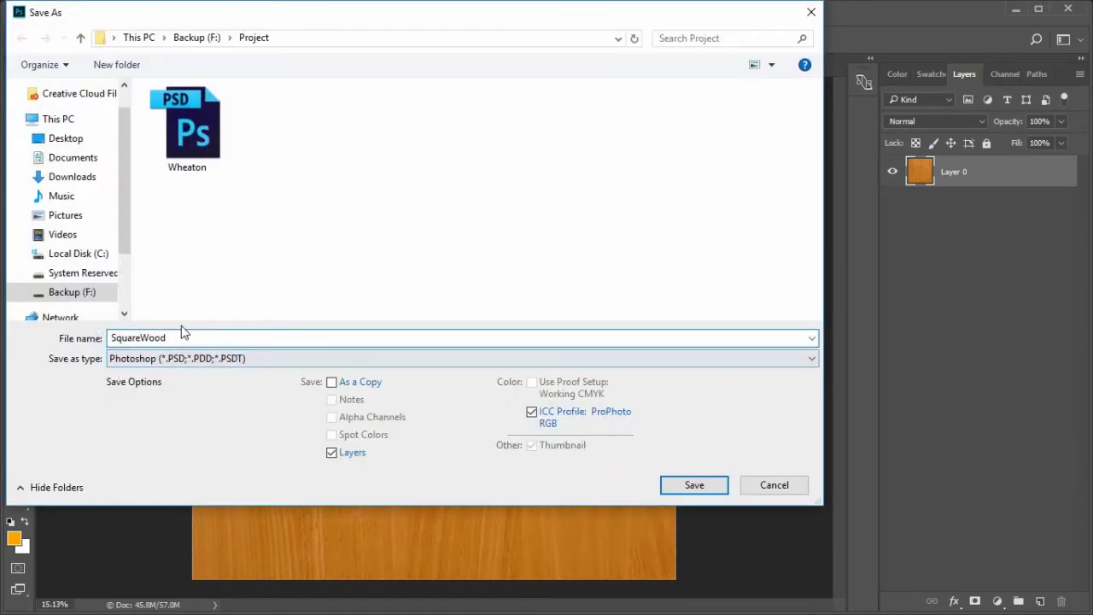
{"action": "left_click", "coordinate": [183, 358]}
{"action": "left_click", "coordinate": [181, 484]}
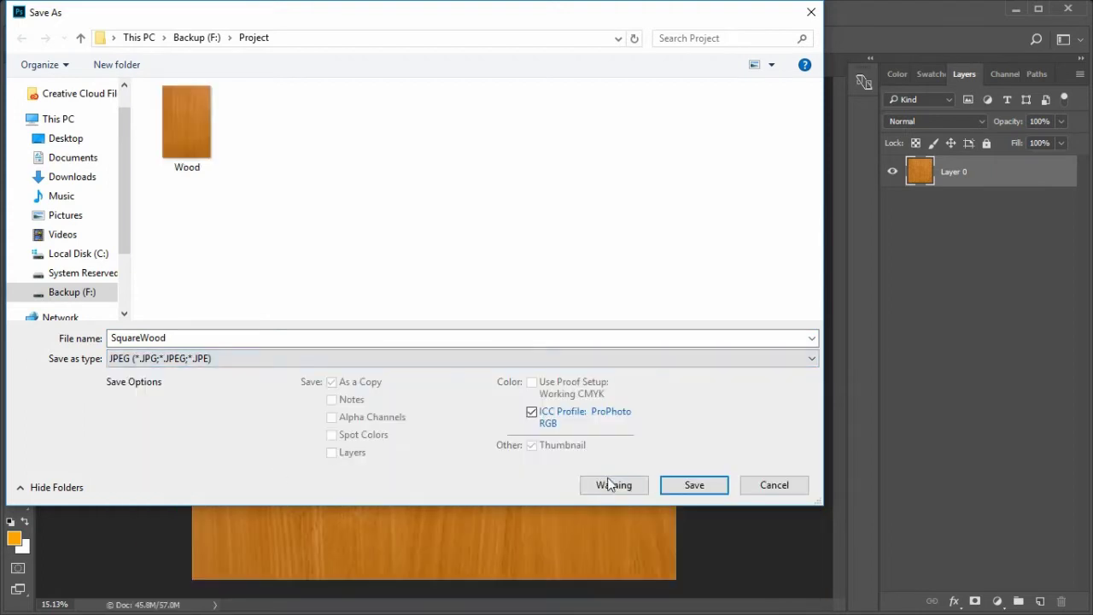
{"action": "left_click", "coordinate": [700, 487]}
{"action": "left_click", "coordinate": [675, 111]}
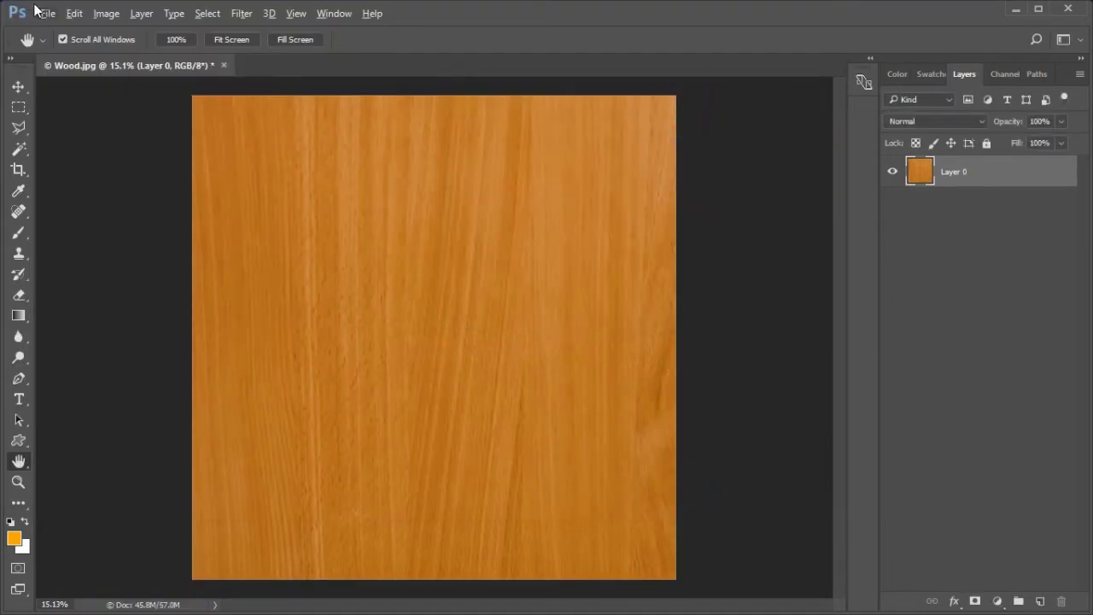
Exit the program without saving the changes to the original Wood image
{"action": "left_click", "coordinate": [47, 12]}
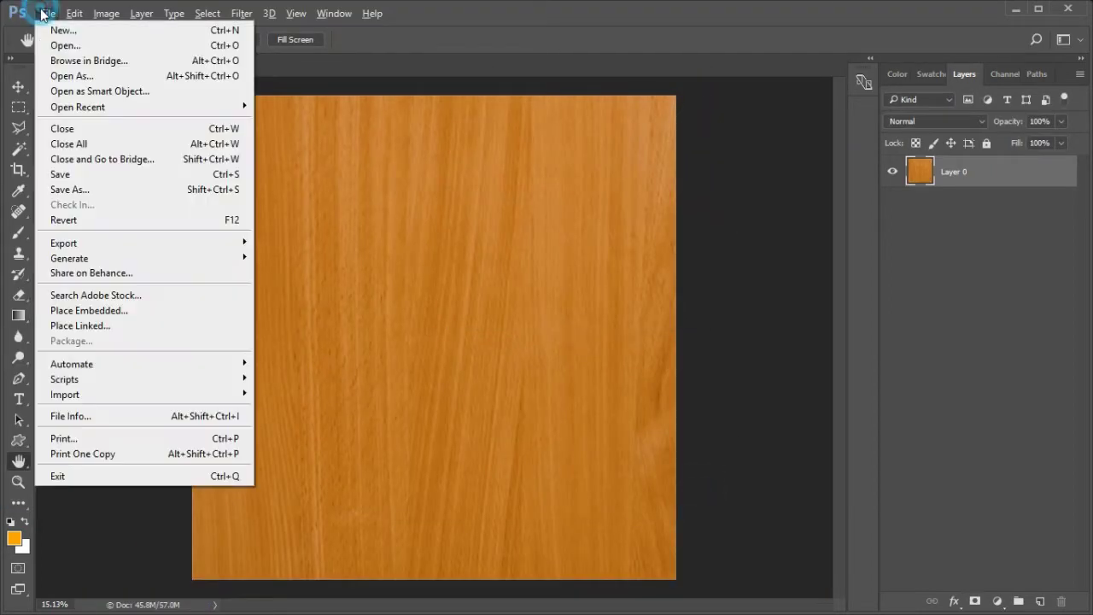
{"action": "left_click", "coordinate": [134, 476]}
{"action": "left_click", "coordinate": [547, 252]}
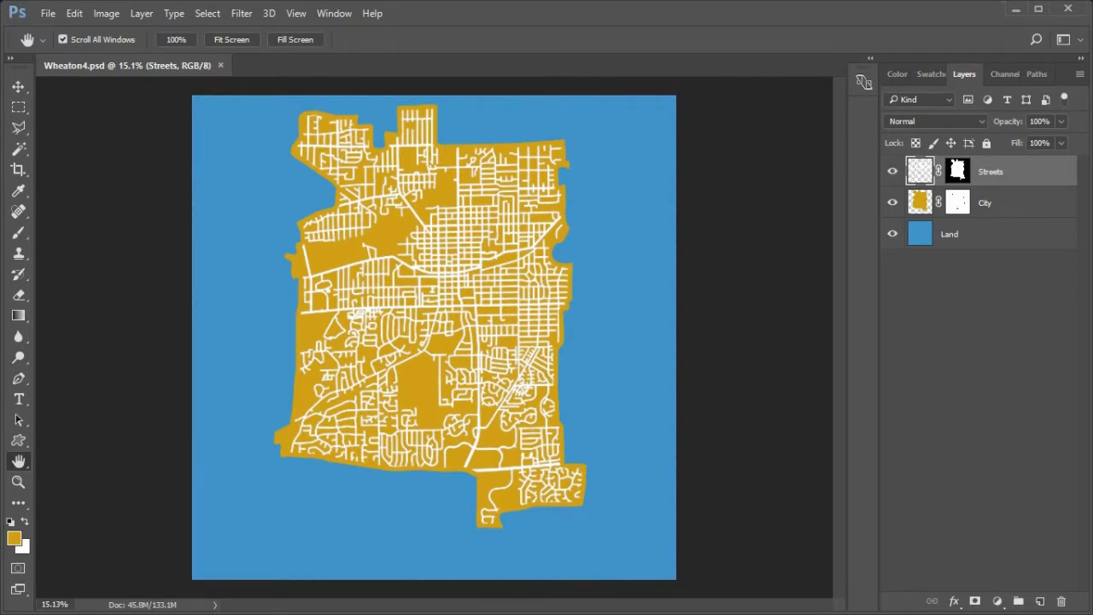
Place SquareWood as a linked image directly above the Land layer in Wheaton4.psd and delete the Land layer
{"action": "left_click", "coordinate": [1000, 234]}
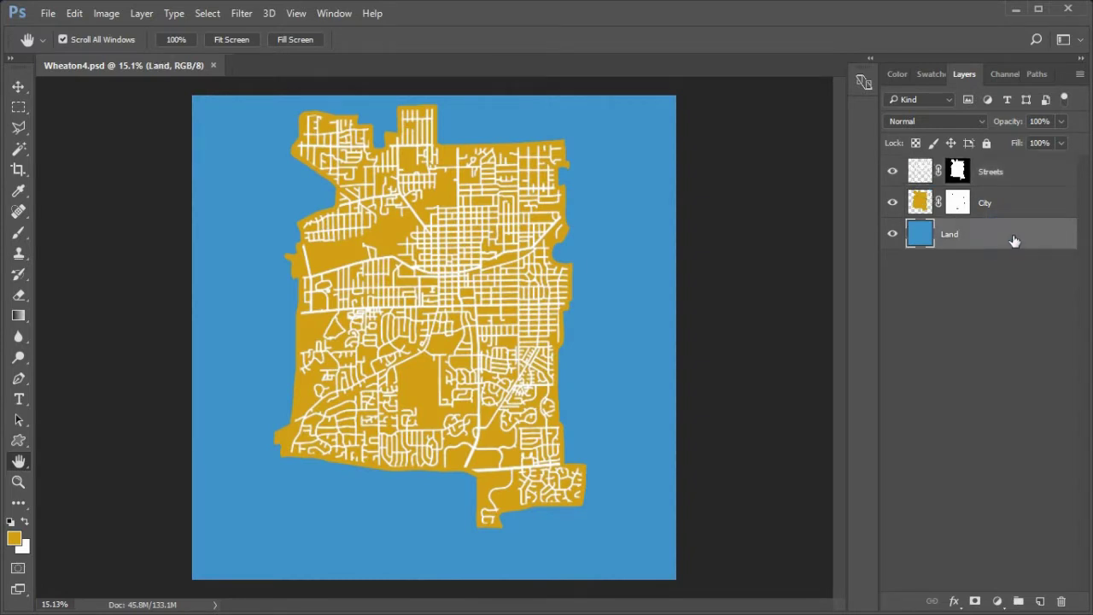
{"action": "left_click", "coordinate": [47, 16]}
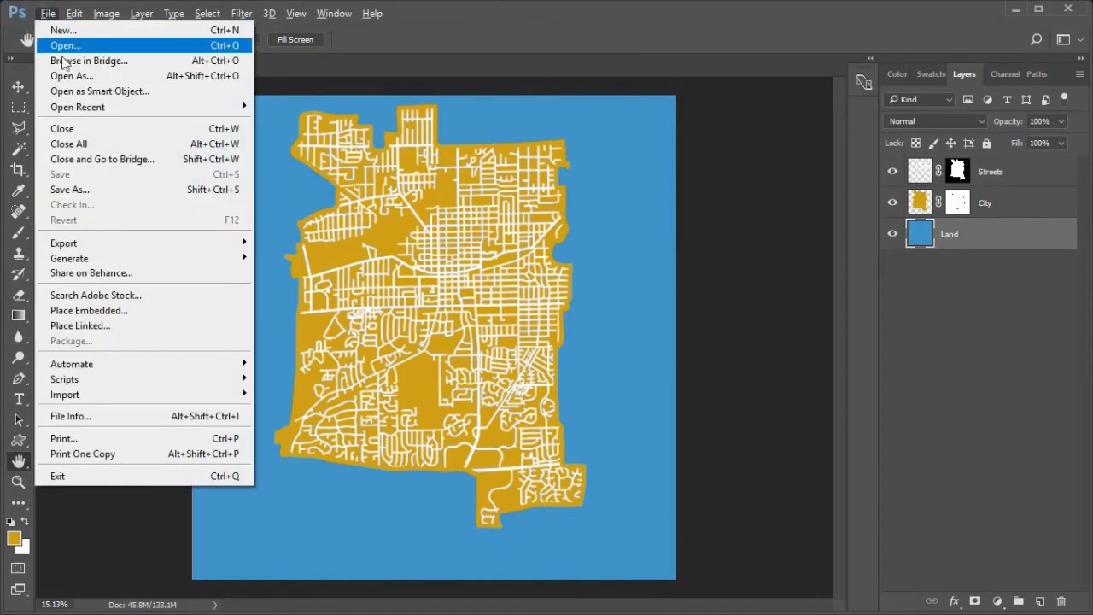
{"action": "left_click", "coordinate": [138, 326]}
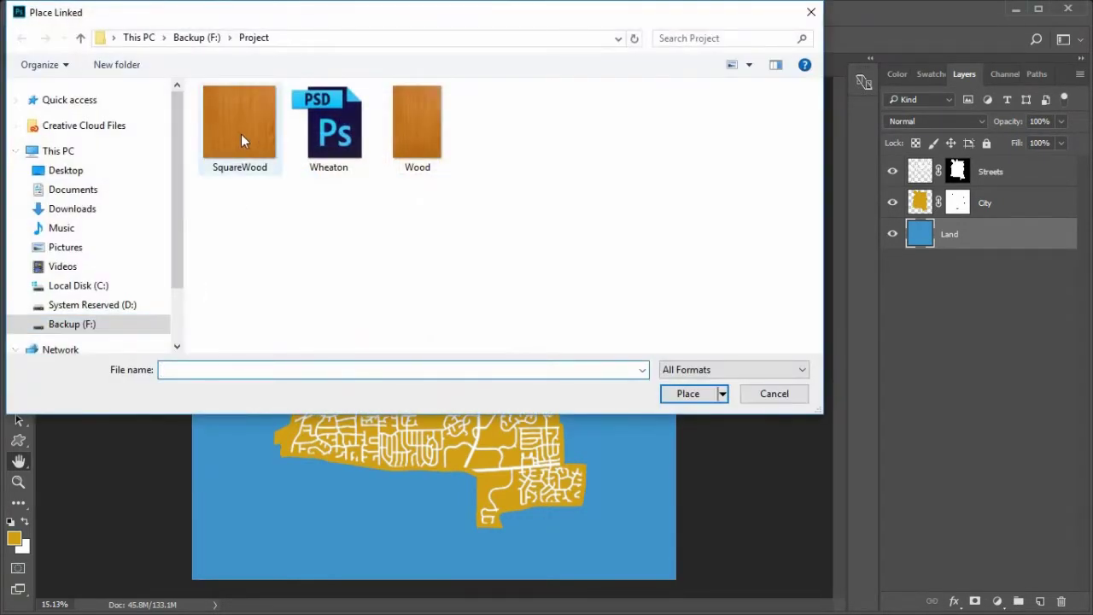
{"action": "left_click", "coordinate": [241, 134]}
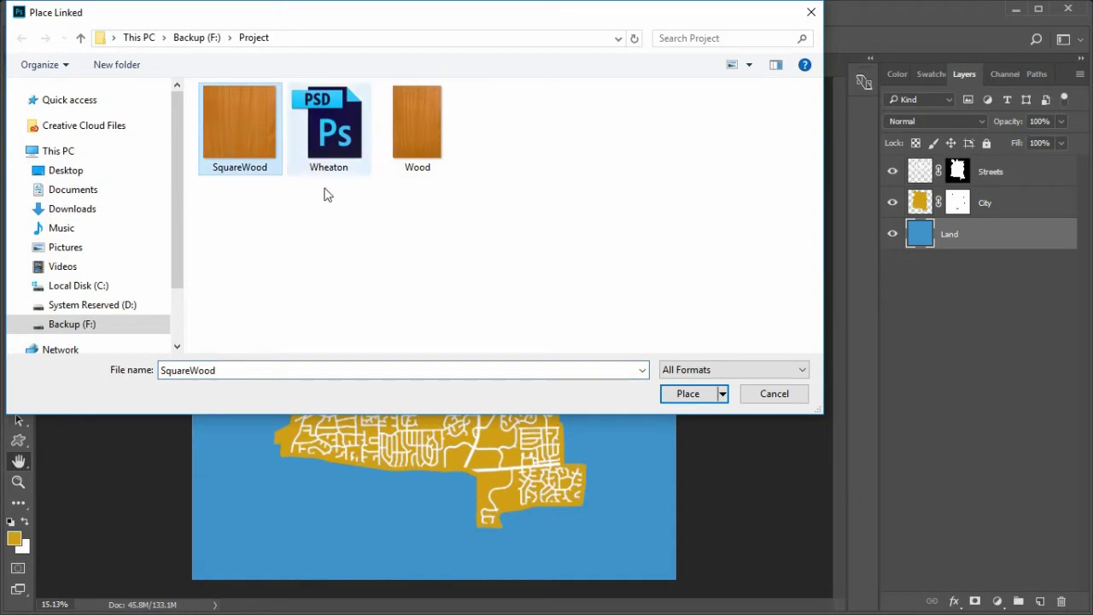
{"action": "left_click", "coordinate": [688, 394]}
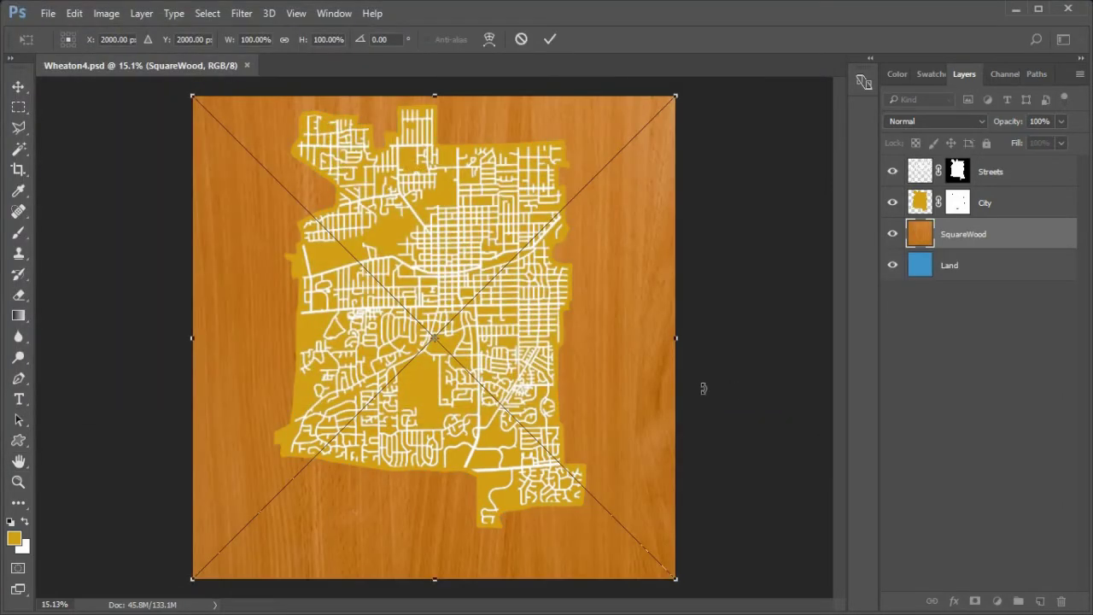
{"action": "key", "text": "Return"}
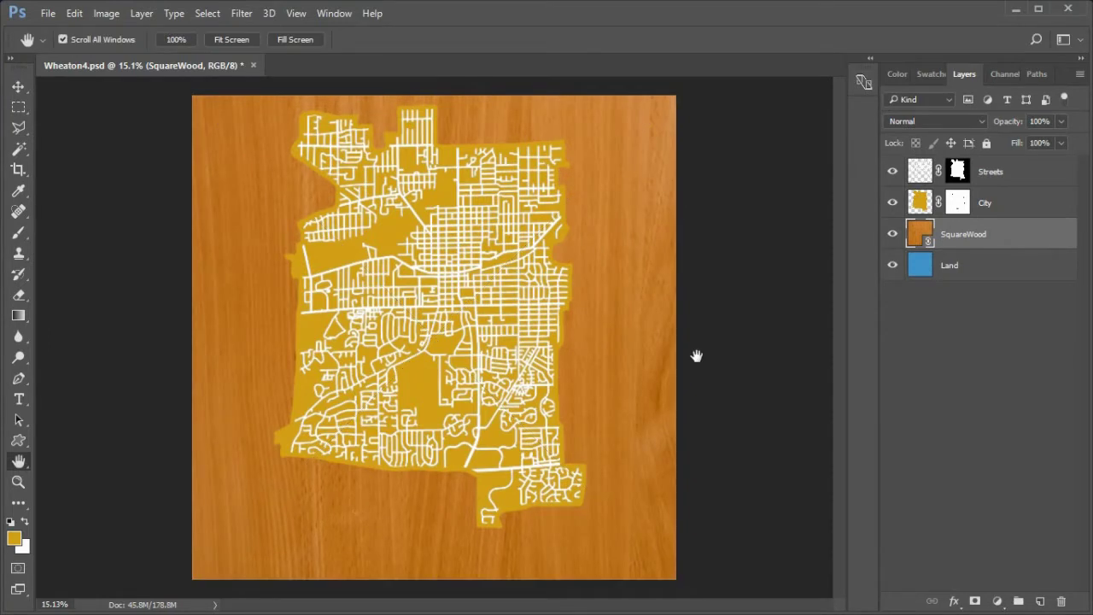
{"action": "left_click", "coordinate": [997, 261]}
{"action": "key", "text": "Delete"}
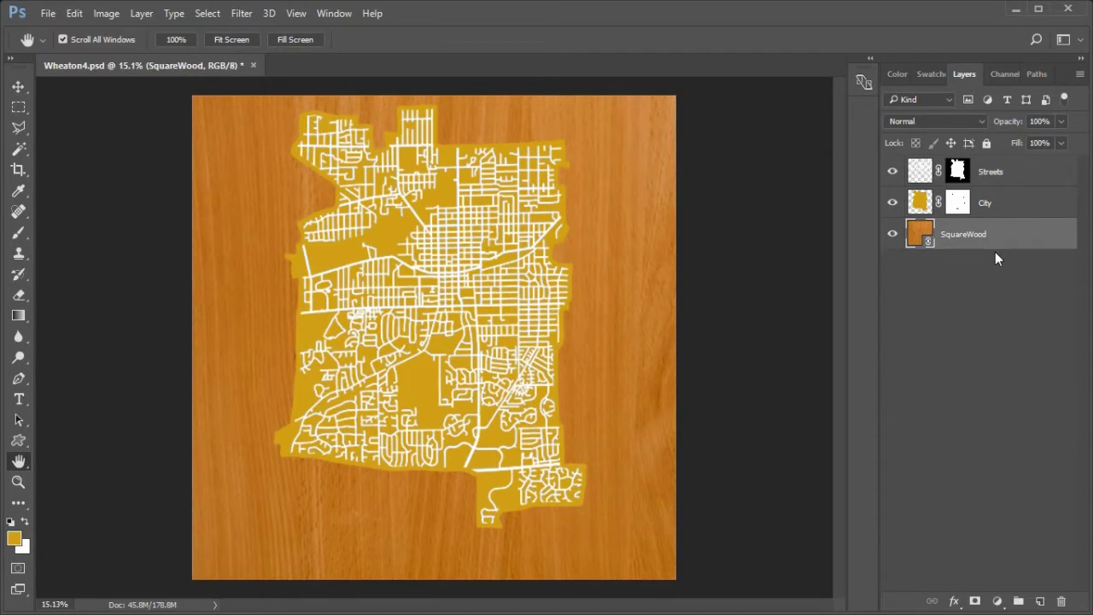
Duplicate the SquareWood layer three times
{"action": "key", "text": "ctrl+j"}
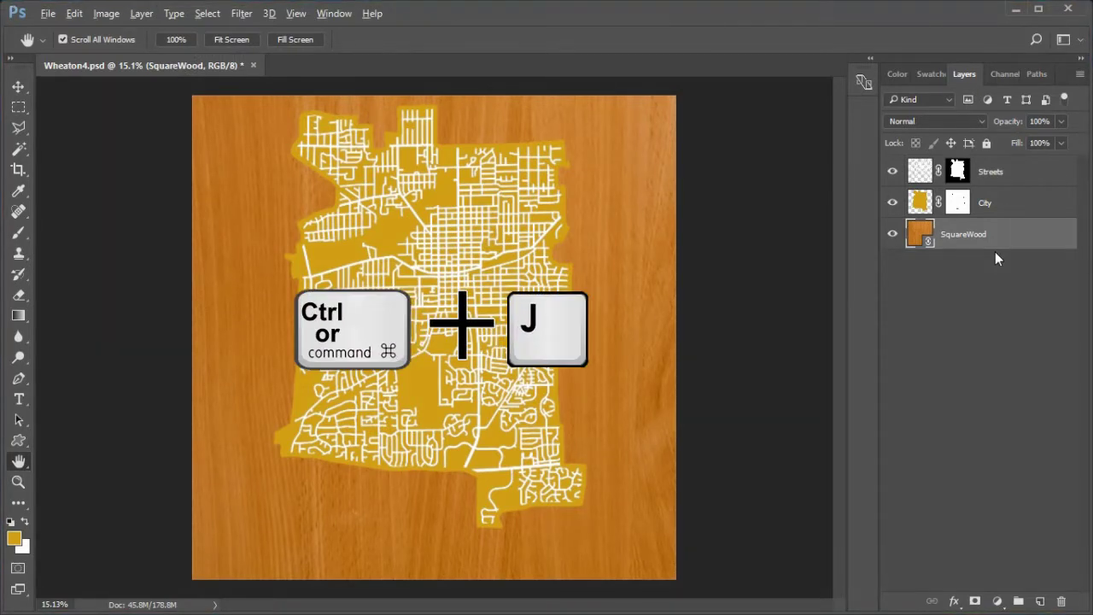
{"action": "key", "text": "ctrl+j"}
{"action": "key", "text": "ctrl+j"}
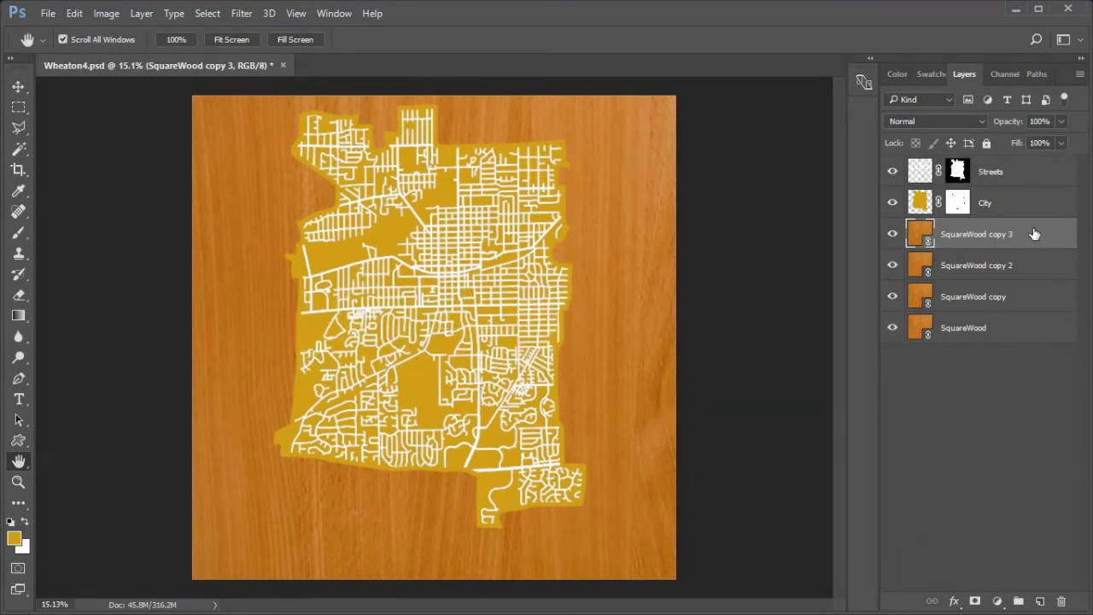
Rename the topmost SquareWood copy as Text Wood
{"action": "double_click", "coordinate": [971, 236]}
{"action": "type", "text": "Text Wood"}
{"action": "key", "text": "Return"}
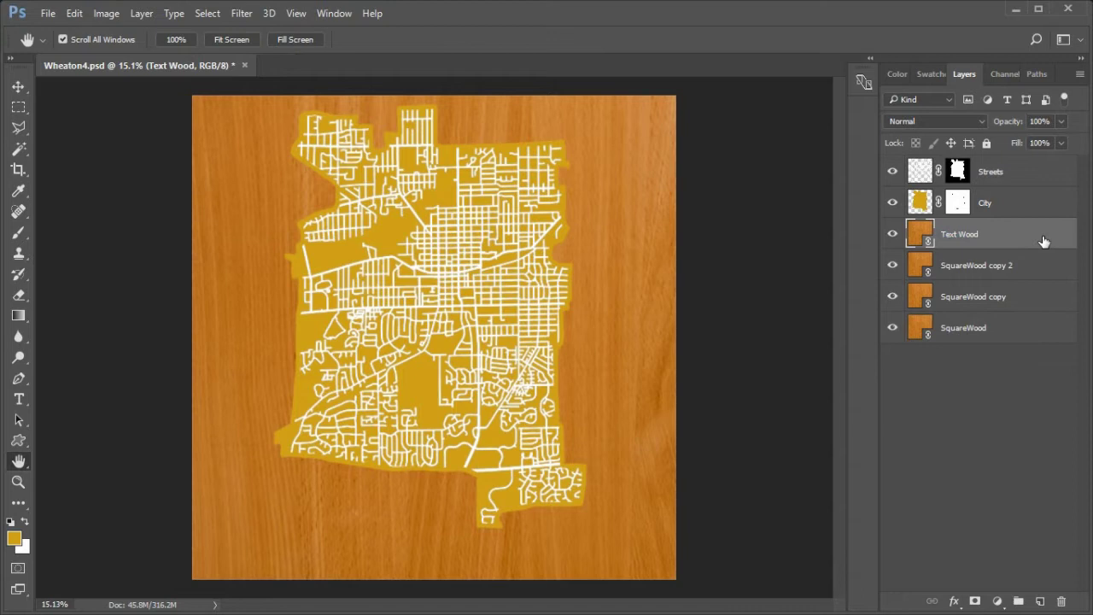
Rename the three remaining wood texture layers, from upper to lower, as Street Wood, City Wood and Land Wood
{"action": "double_click", "coordinate": [978, 265]}
{"action": "type", "text": "Street Wood"}
{"action": "key", "text": "Return"}
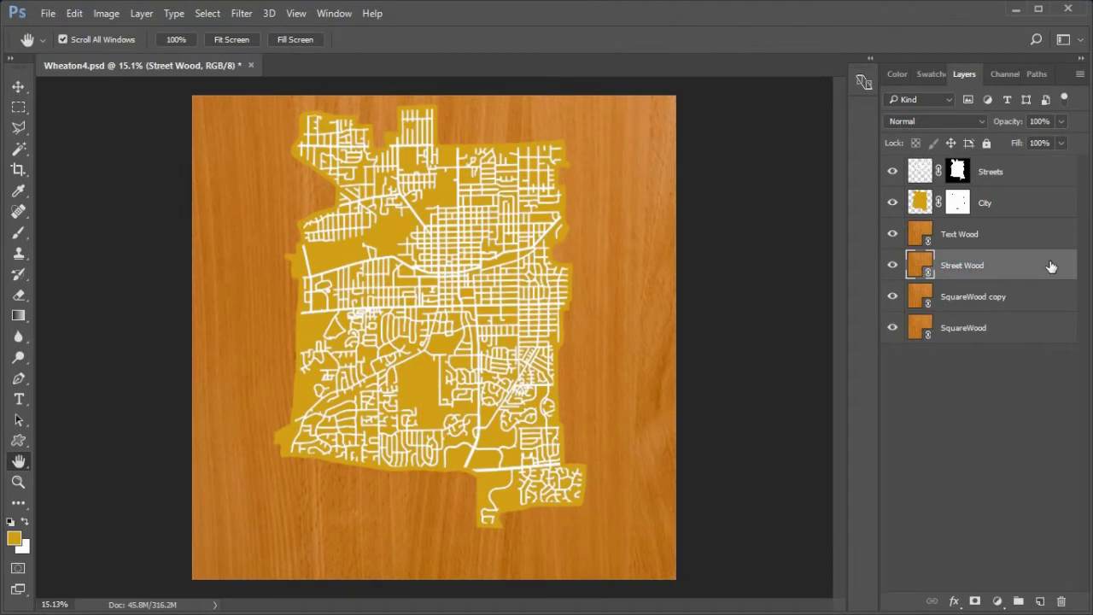
{"action": "double_click", "coordinate": [978, 299]}
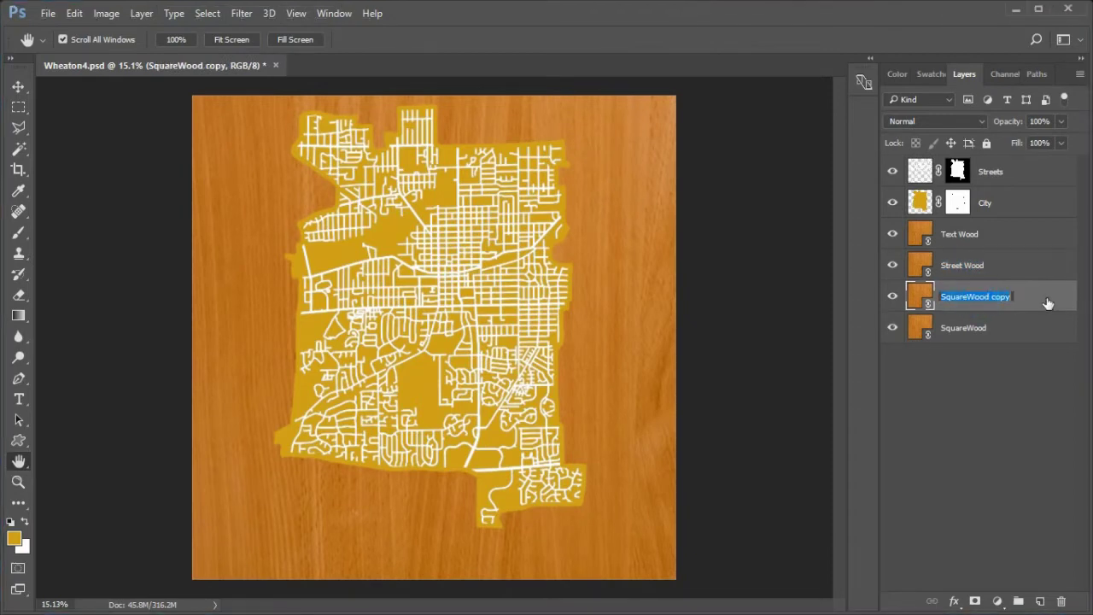
{"action": "type", "text": "City Wood"}
{"action": "key", "text": "Return"}
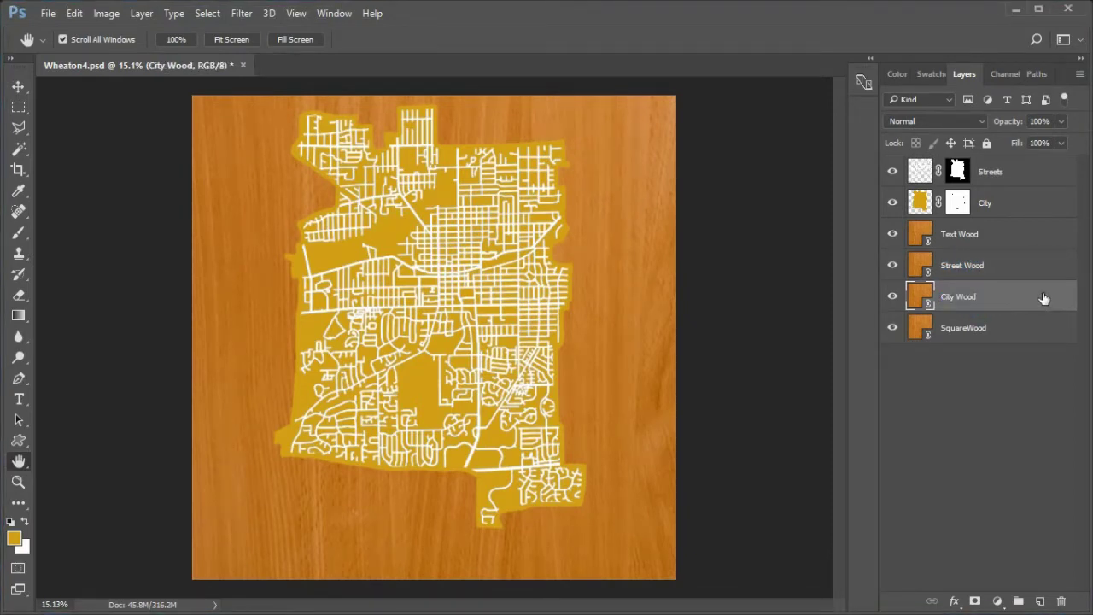
{"action": "double_click", "coordinate": [967, 329]}
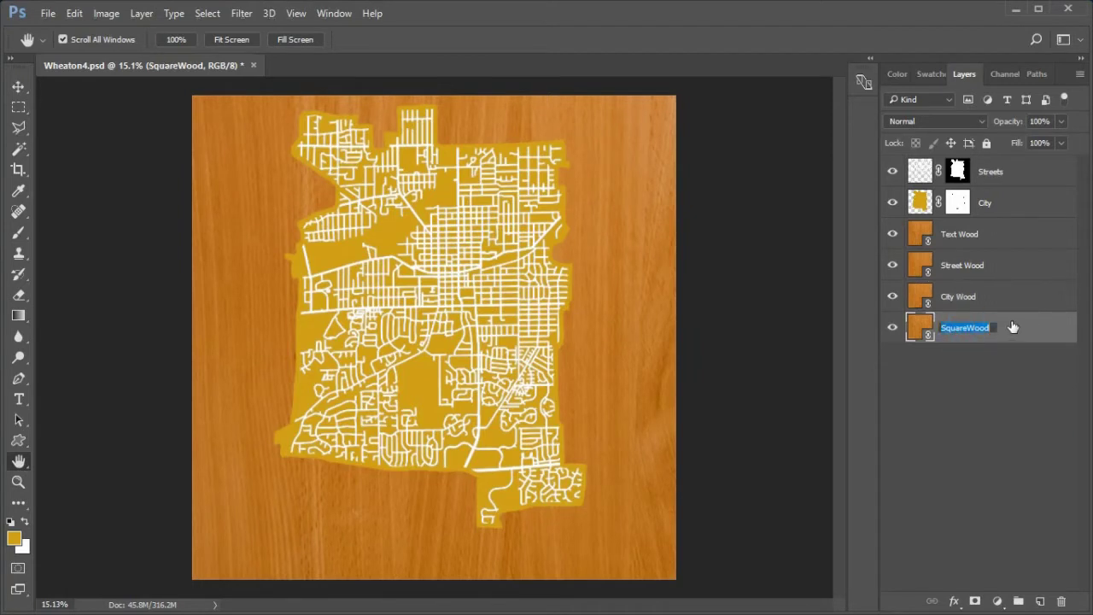
{"action": "type", "text": "Land Wood"}
{"action": "key", "text": "Return"}
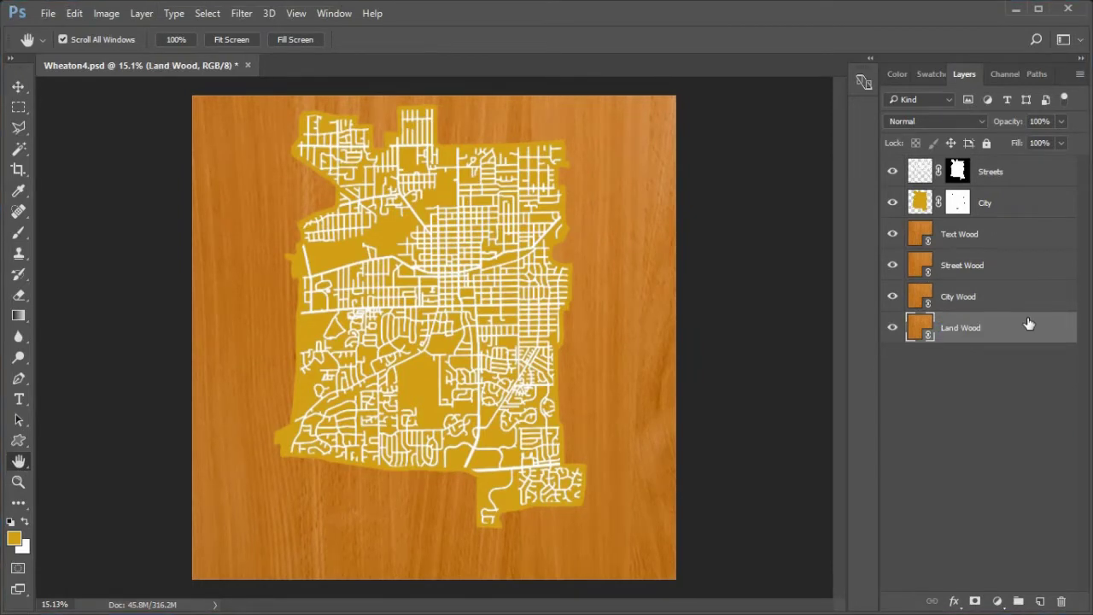
Move the City Wood layer directly above City and add a Color Overlay in Darker Color mode at 18% opacity
{"action": "left_click_drag", "start_coordinate": [1007, 300], "coordinate": [1023, 192]}
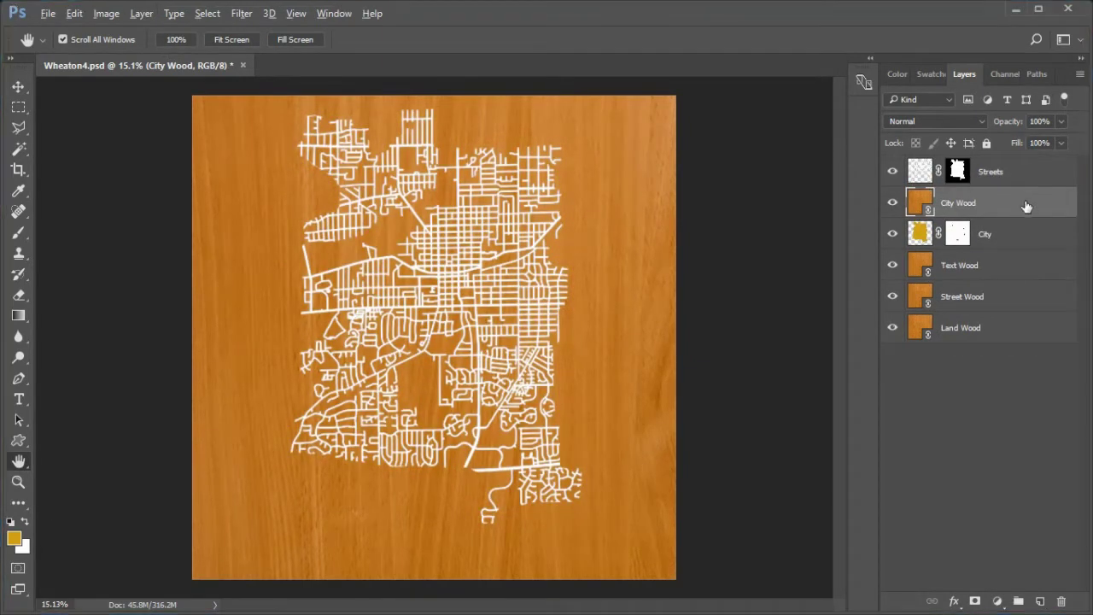
{"action": "left_click", "coordinate": [955, 602]}
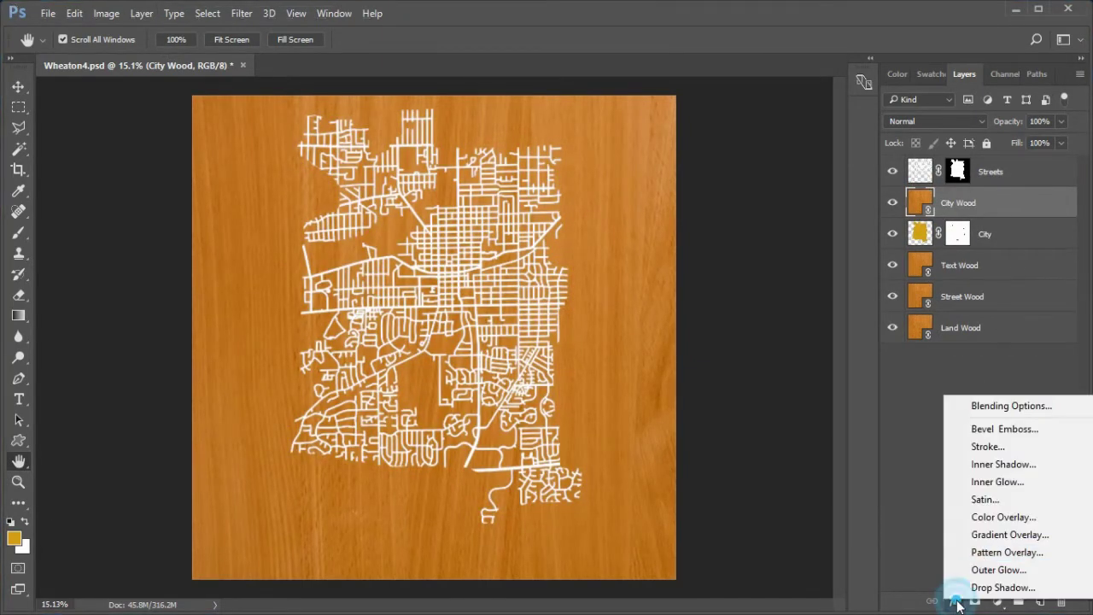
{"action": "left_click", "coordinate": [1011, 516]}
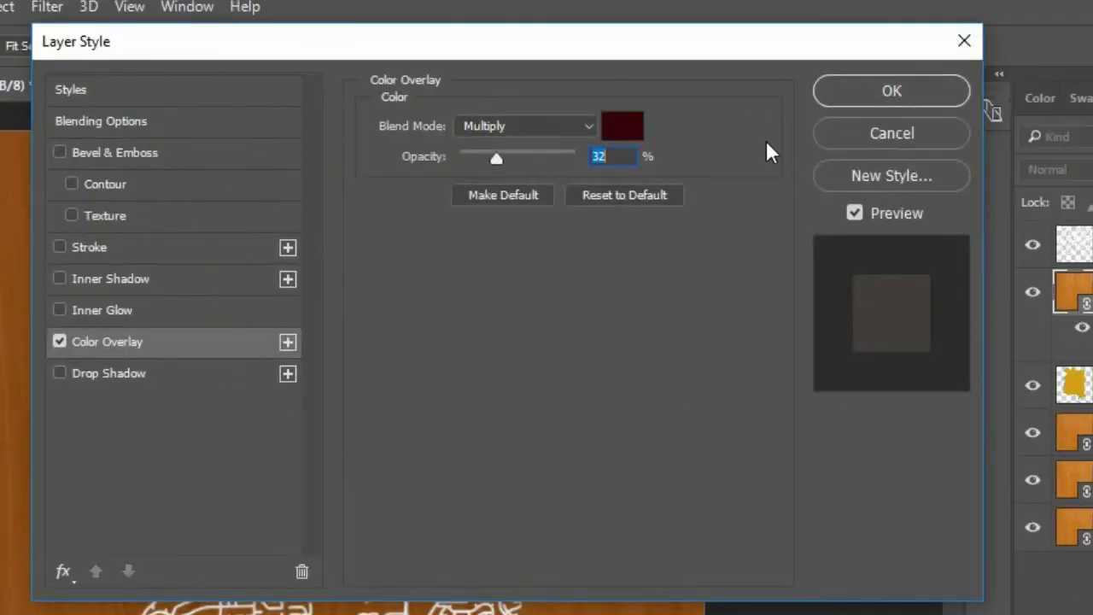
{"action": "left_click", "coordinate": [583, 127]}
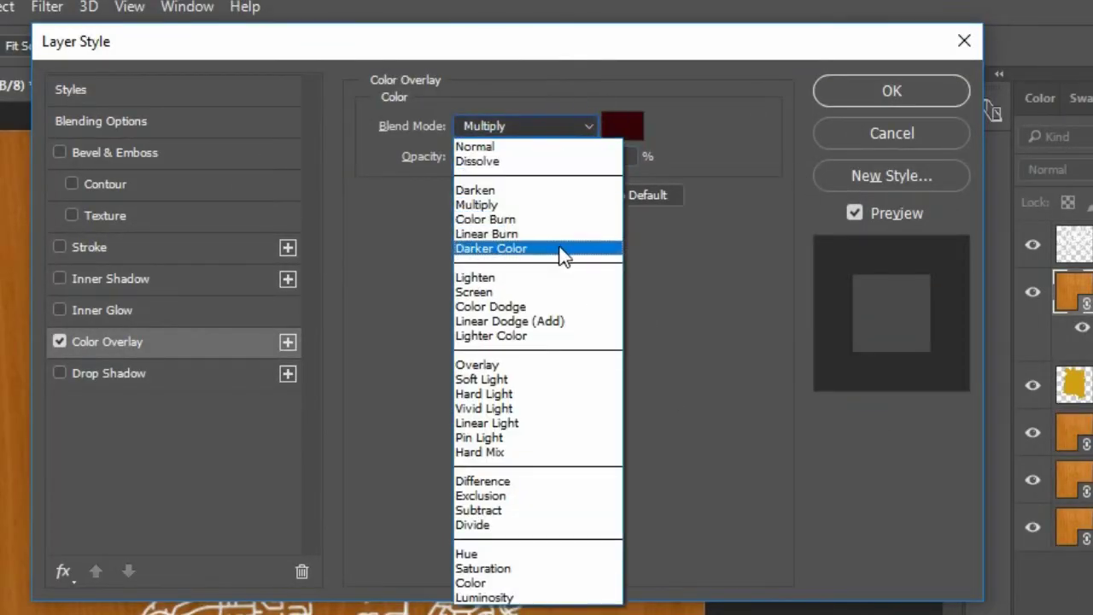
{"action": "left_click", "coordinate": [562, 249]}
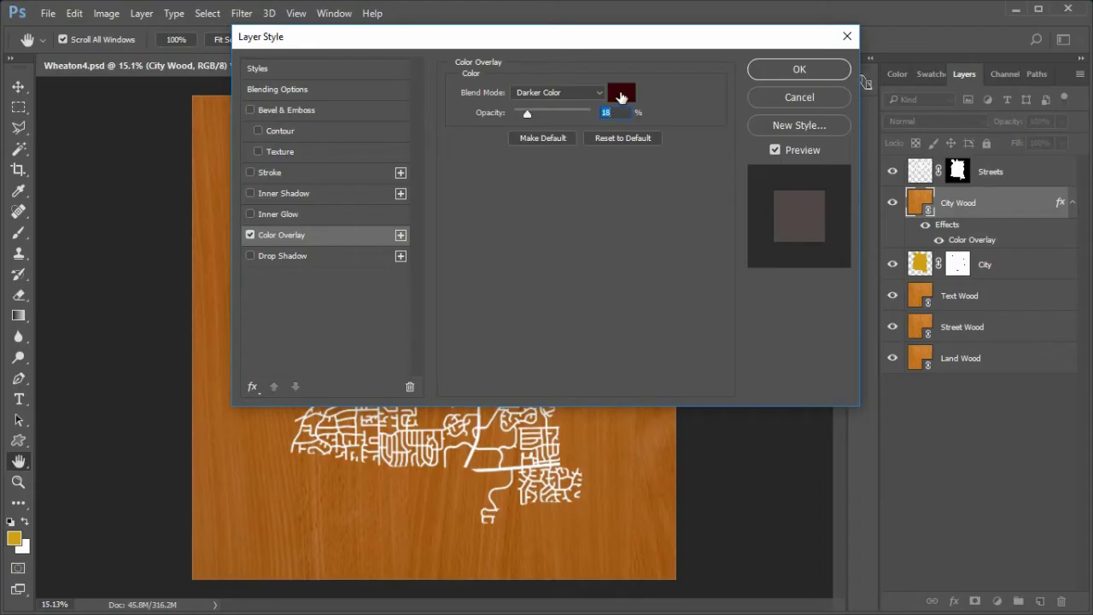
Set the City Wood overlay color to black and clip City Wood to the City layer
{"action": "left_click", "coordinate": [622, 125]}
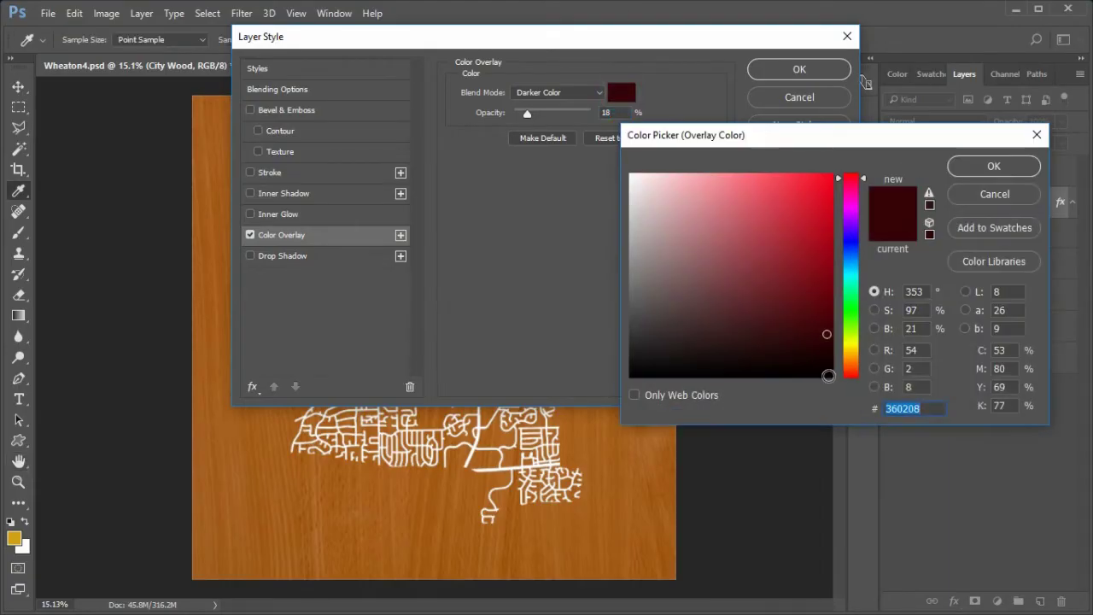
{"action": "left_click", "coordinate": [828, 376]}
{"action": "left_click", "coordinate": [992, 165]}
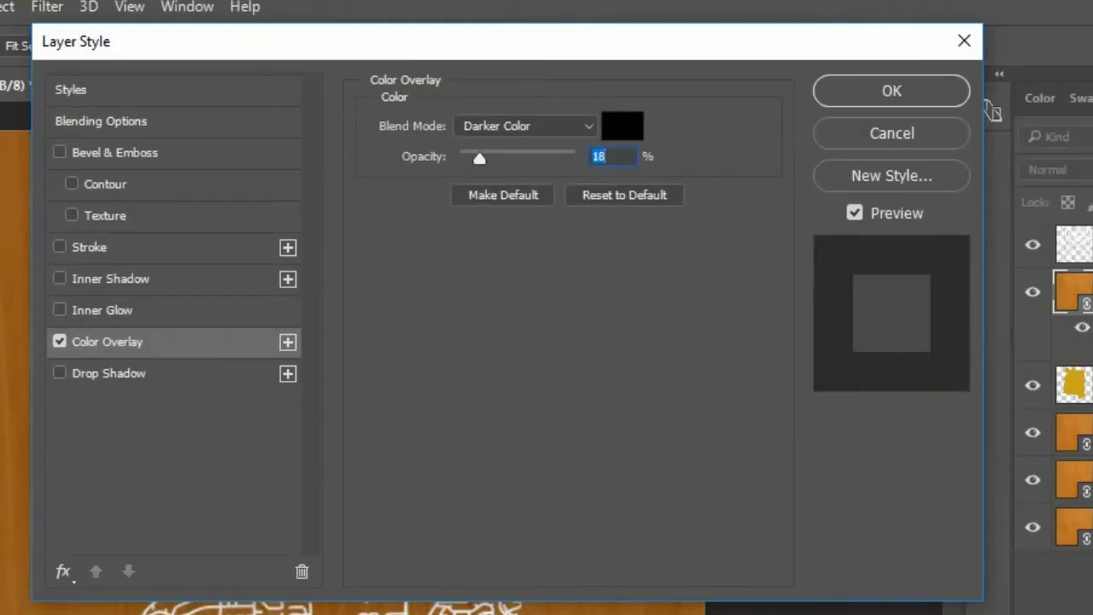
{"action": "left_click", "coordinate": [919, 89]}
{"action": "right_click", "coordinate": [1085, 291]}
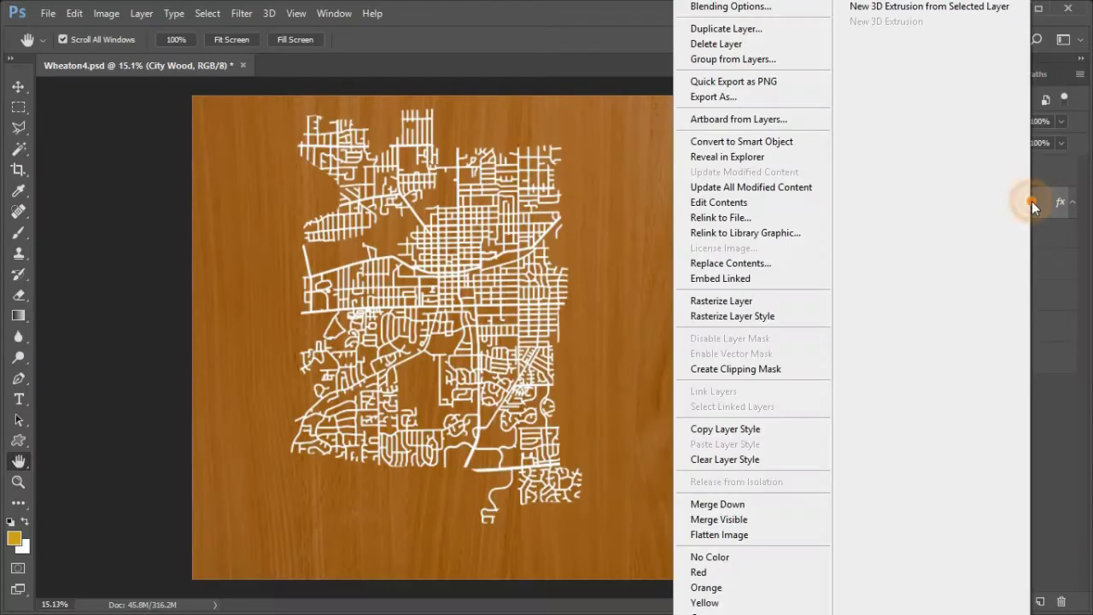
{"action": "left_click", "coordinate": [787, 373]}
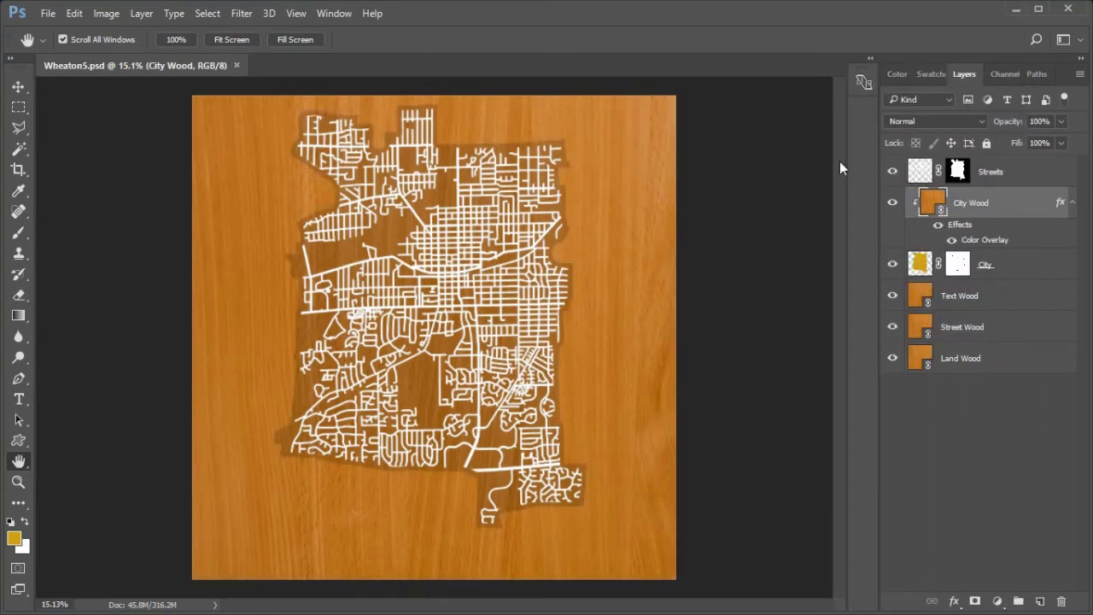
Apply a Smooth Inner Bevel to the City layer with depth 334%, size 18 px, highlight opacity 61% and shadow opacity 98%
{"action": "left_click", "coordinate": [1016, 265]}
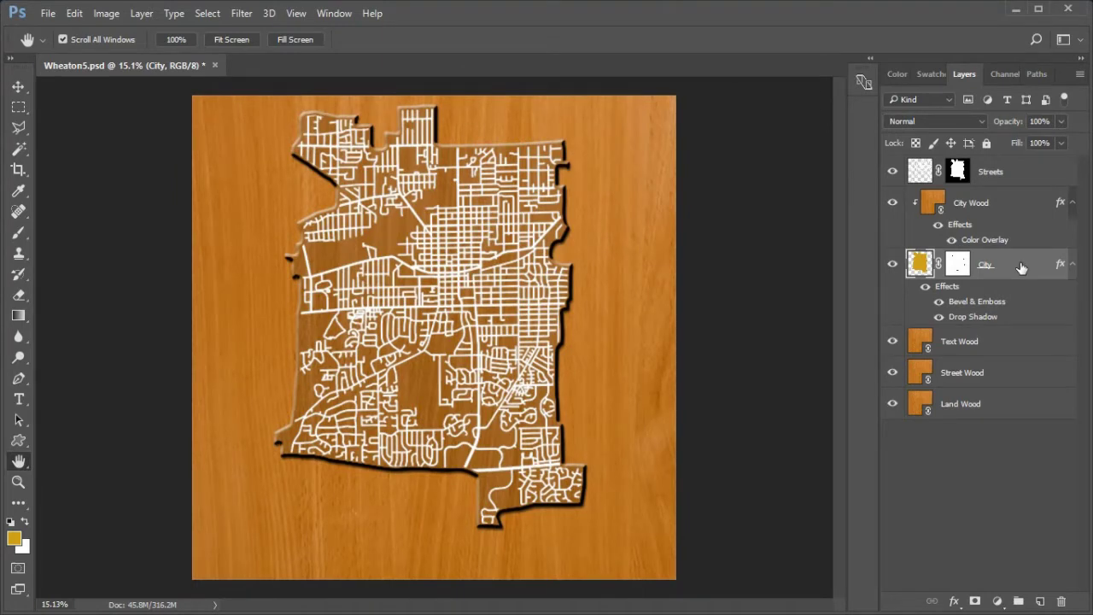
{"action": "double_click", "coordinate": [985, 305]}
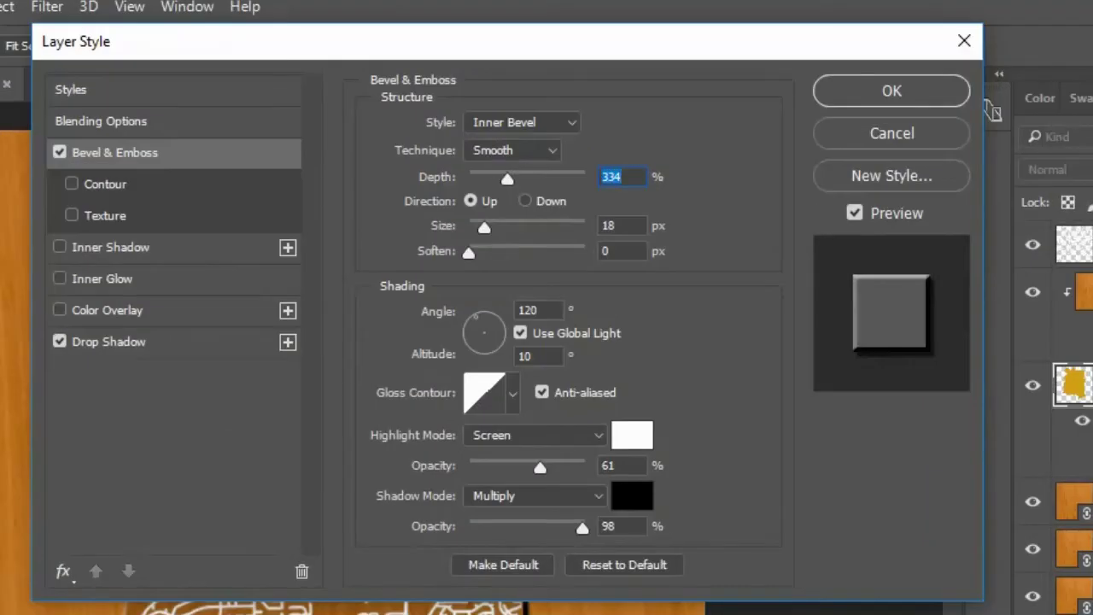
{"action": "key", "text": "alt"}
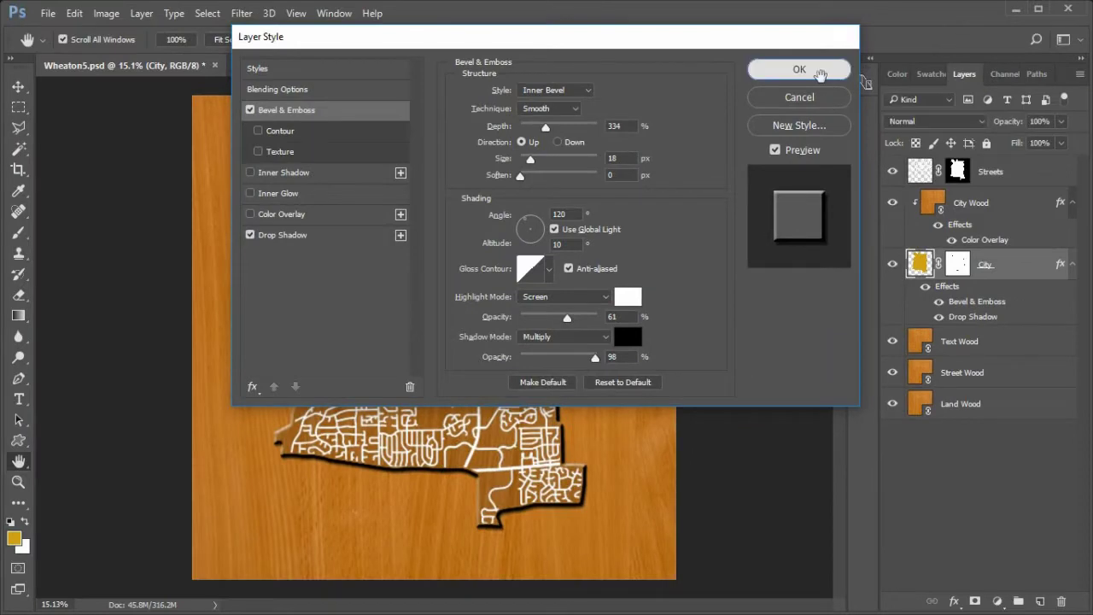
{"action": "left_click", "coordinate": [891, 90]}
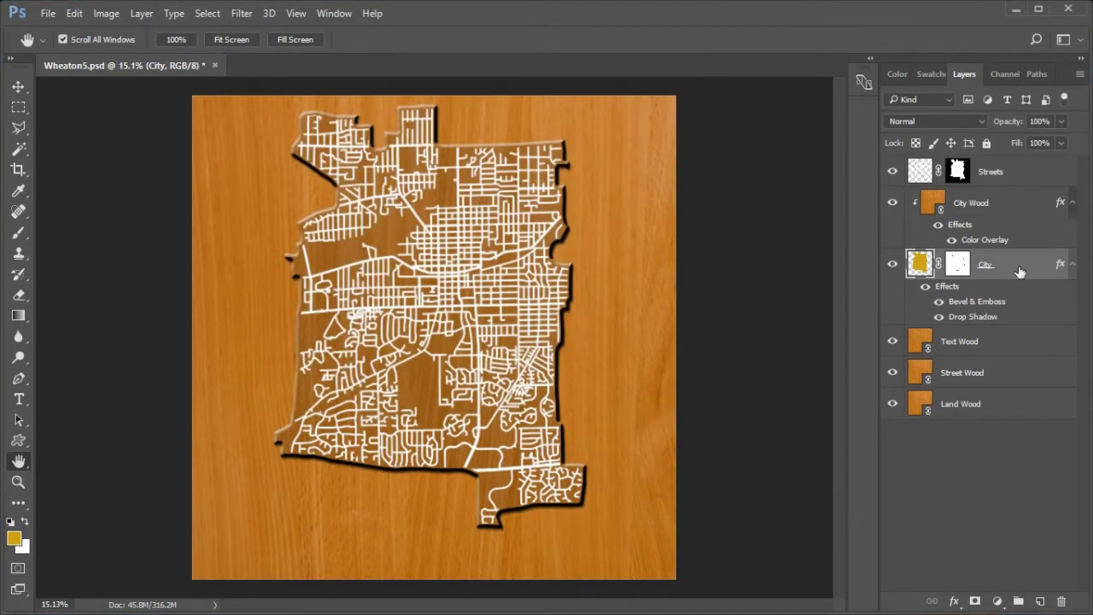
Configure the City layer's Multiply Drop Shadow with 57% opacity, 120° angle, 21 px distance, 7% spread and 7 px size
{"action": "double_click", "coordinate": [971, 322]}
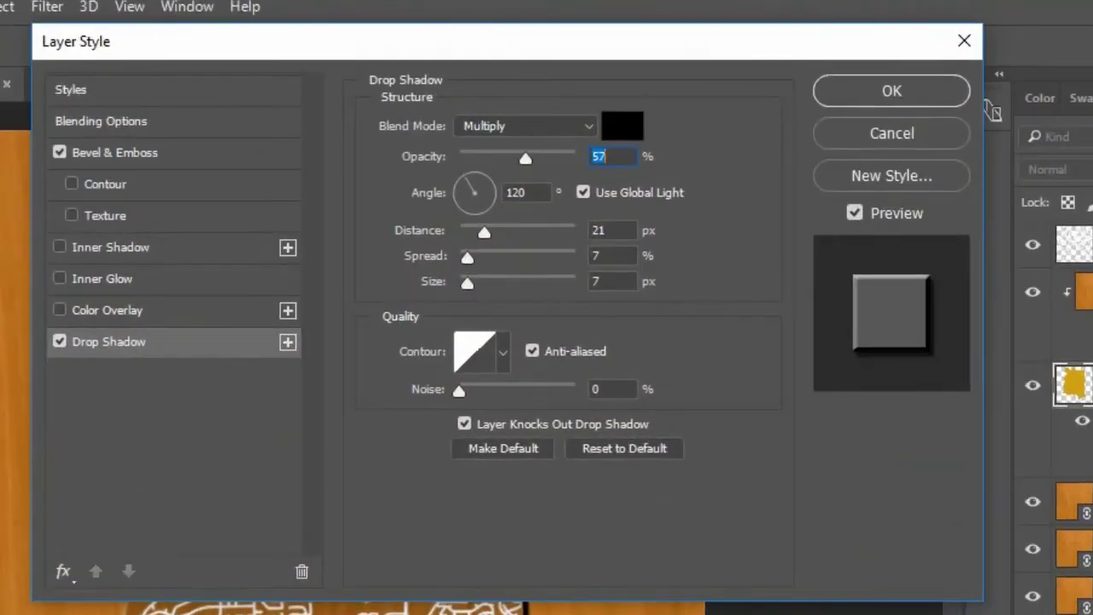
{"action": "key", "text": "alt"}
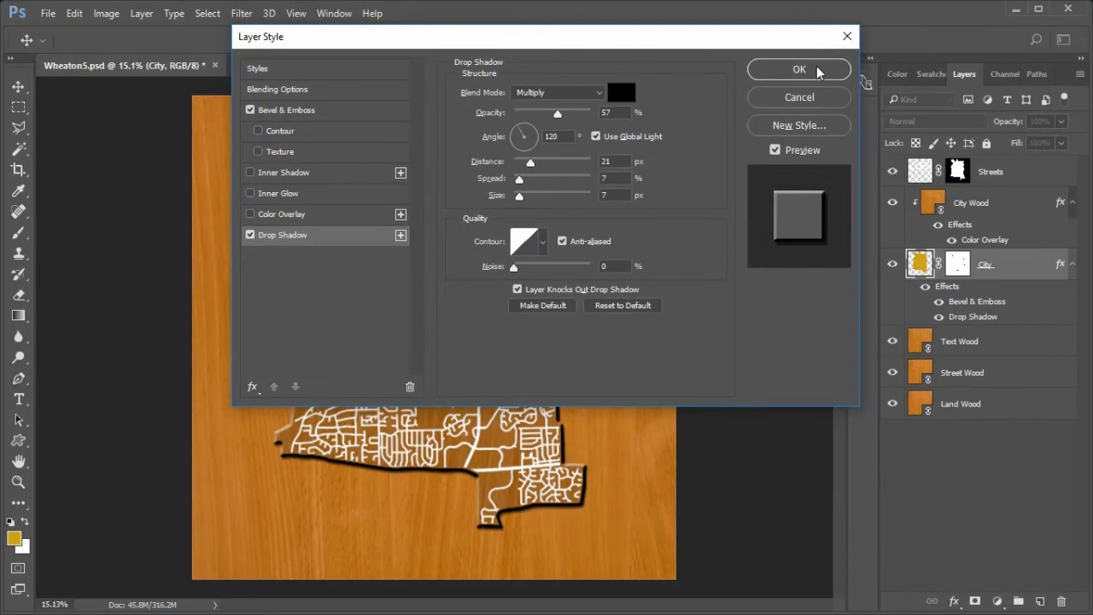
{"action": "left_click", "coordinate": [879, 88]}
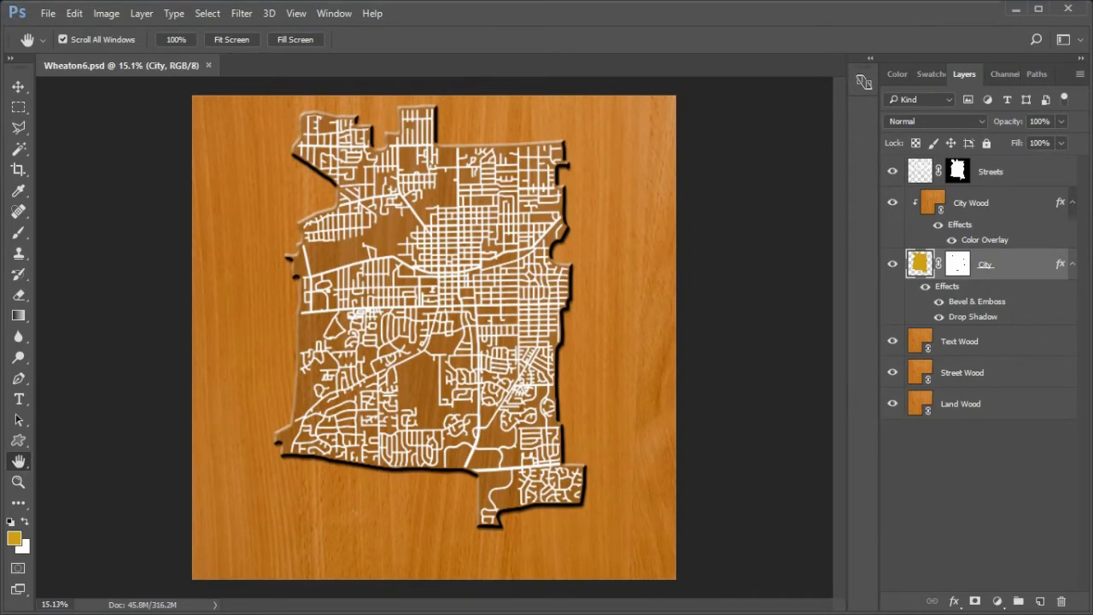
Move the Street Wood layer directly above Streets and clip it to that layer at 55% opacity
{"action": "left_click", "coordinate": [973, 375]}
{"action": "left_click_drag", "start_coordinate": [979, 382], "coordinate": [1011, 162]}
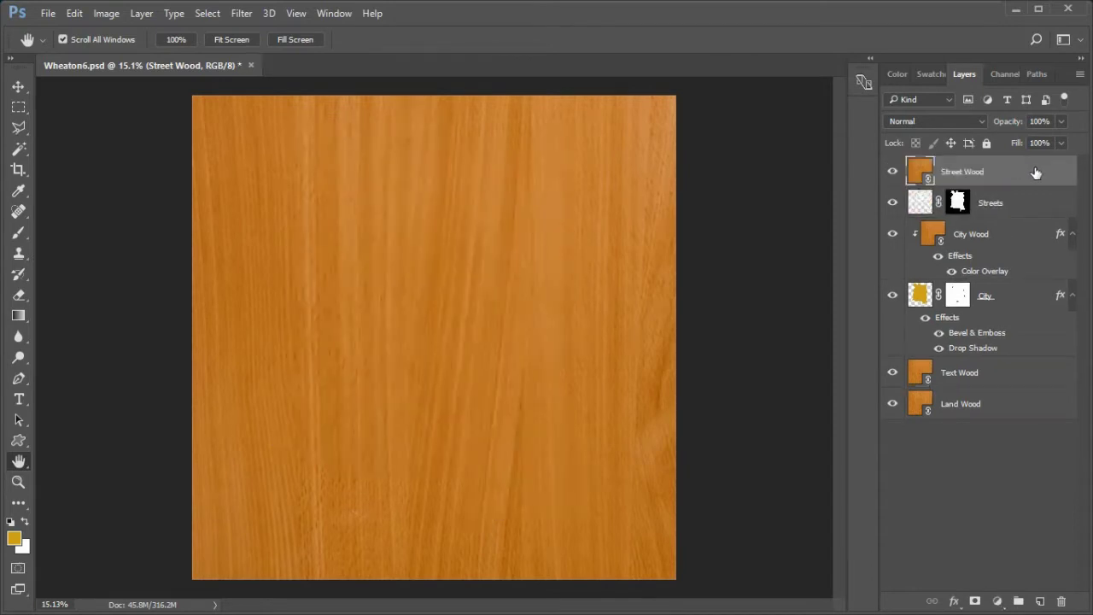
{"action": "left_click", "coordinate": [1039, 120]}
{"action": "type", "text": "55"}
{"action": "key", "text": "Return"}
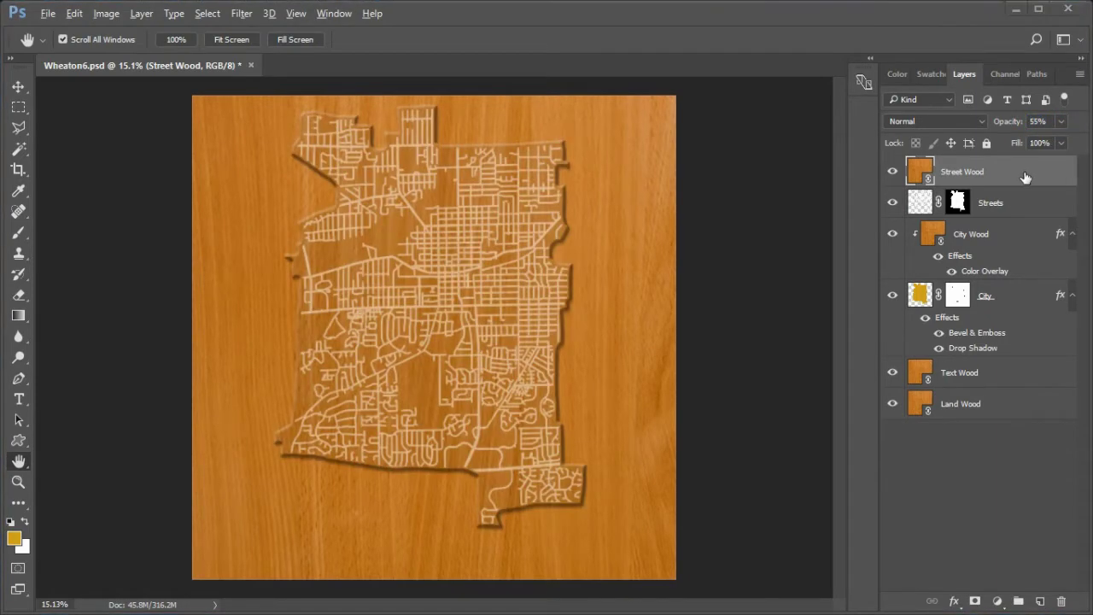
{"action": "right_click", "coordinate": [1024, 177]}
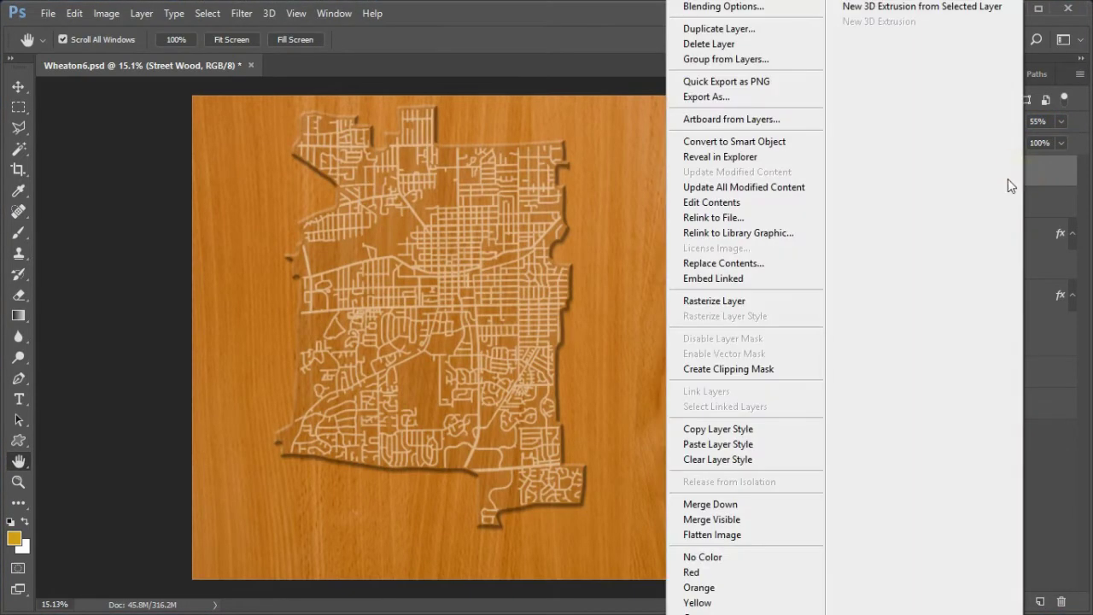
{"action": "left_click", "coordinate": [755, 371]}
Add a Levels adjustment clipped above Street Wood with input levels 97, 1.57 and 231, and close its settings
{"action": "left_click", "coordinate": [996, 602]}
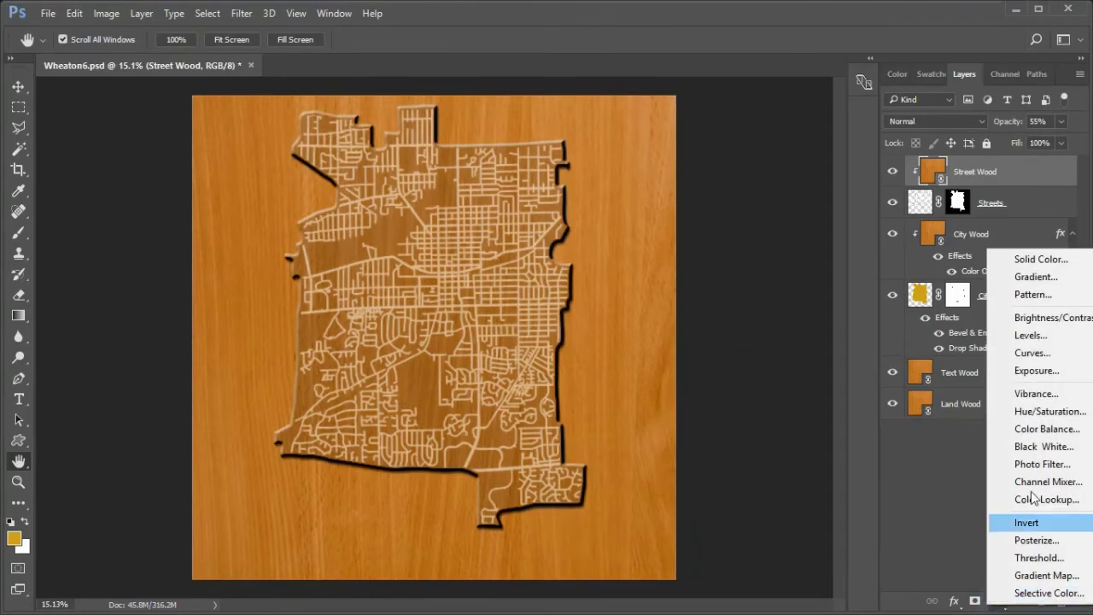
{"action": "left_click", "coordinate": [1081, 335]}
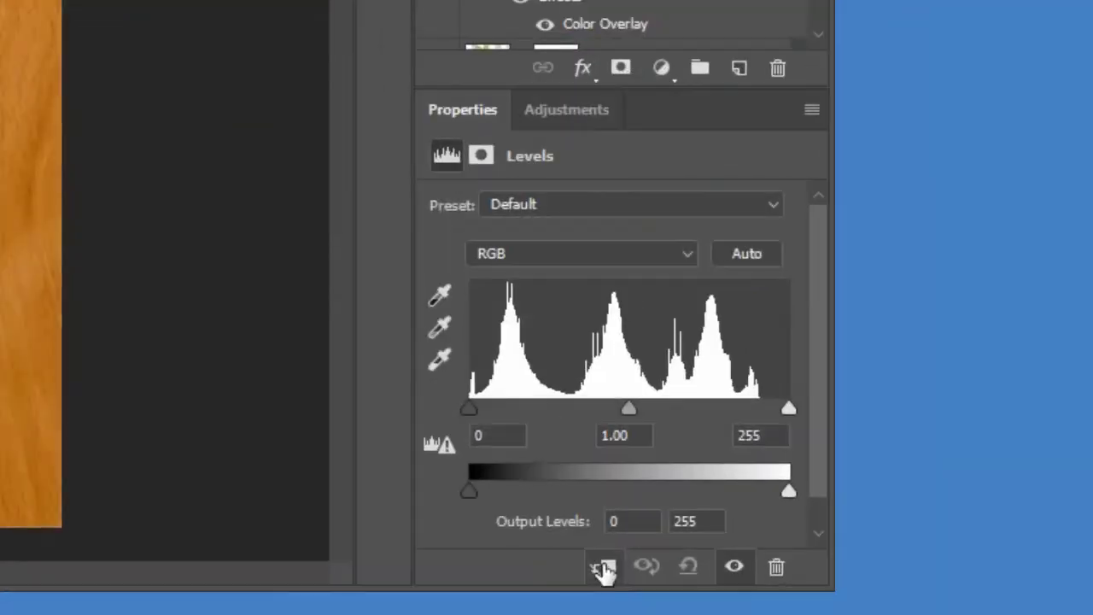
{"action": "left_click", "coordinate": [602, 568]}
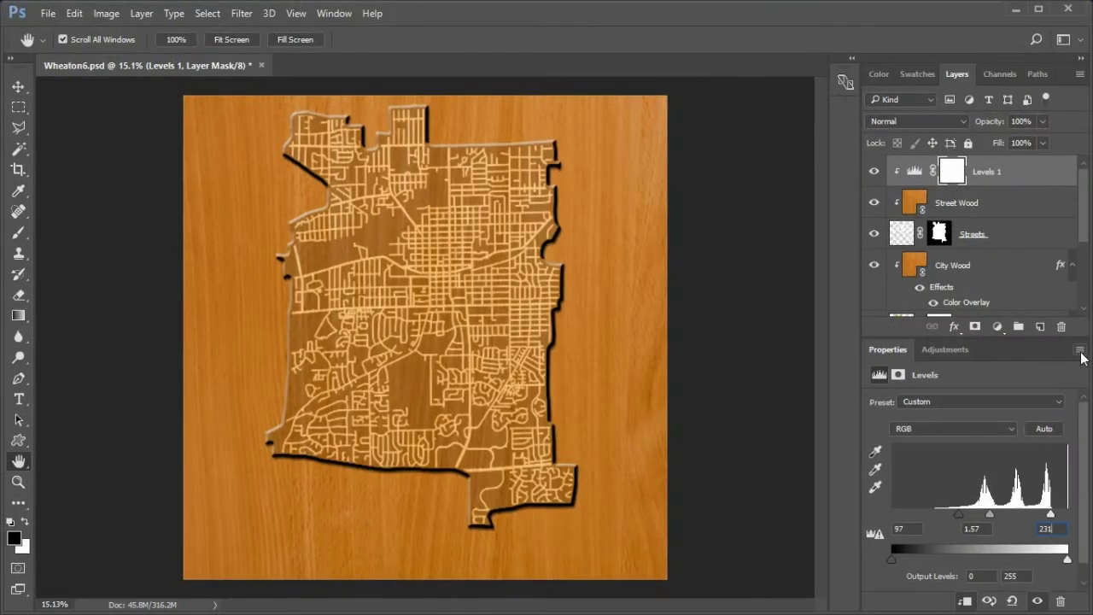
{"action": "left_click", "coordinate": [811, 109]}
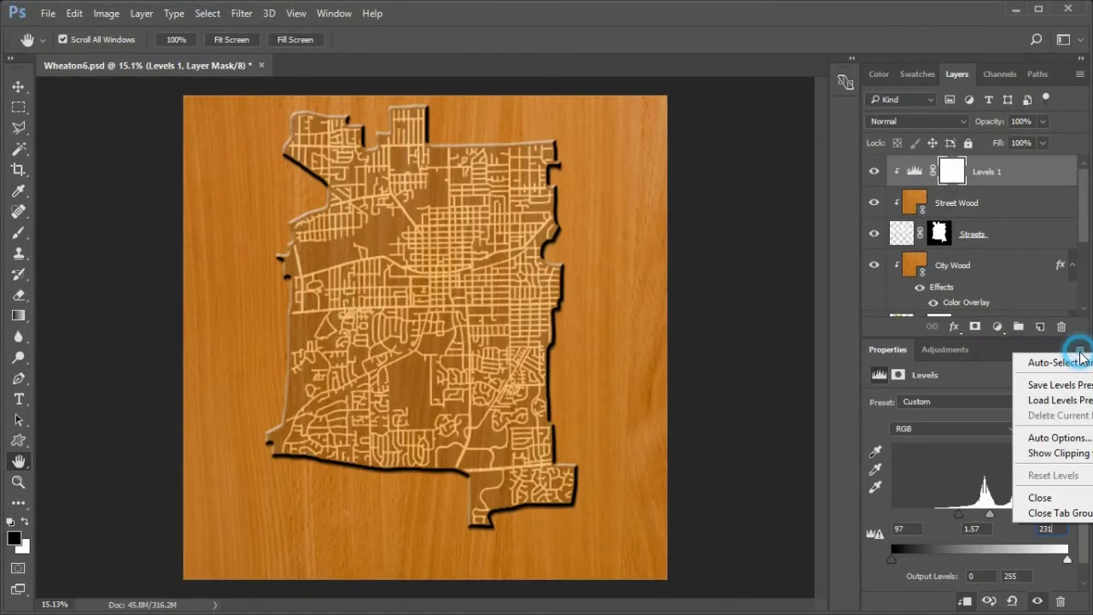
{"action": "left_click", "coordinate": [1079, 515]}
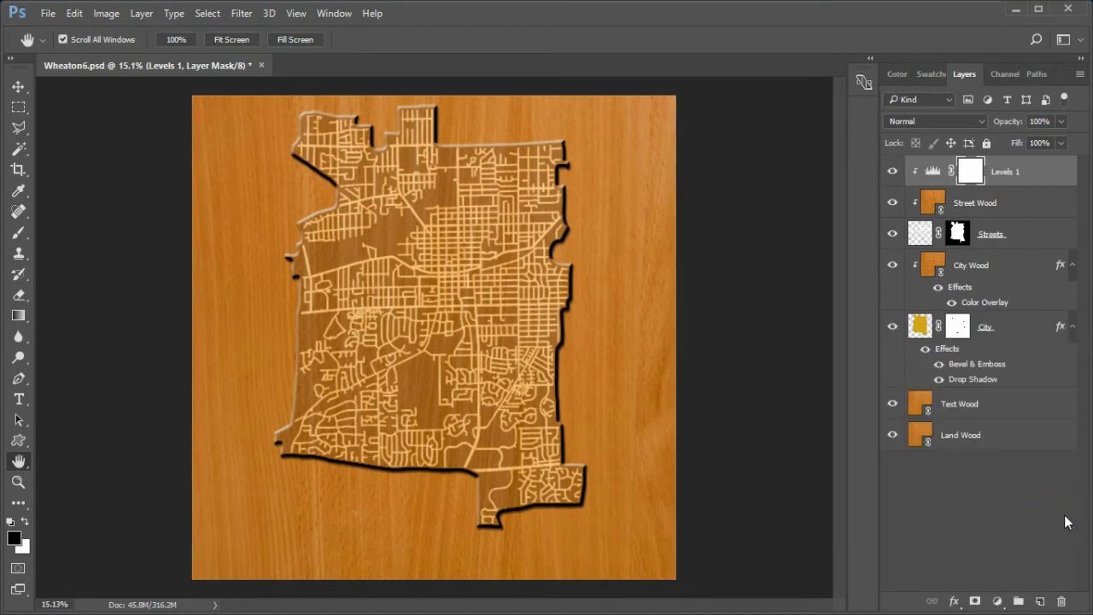
Apply a downward Smooth Inner Bevel to Streets: depth 178%, size 5 px, highlight opacity 90%, Darker Color shadow at 83%
{"action": "left_click", "coordinate": [1041, 242]}
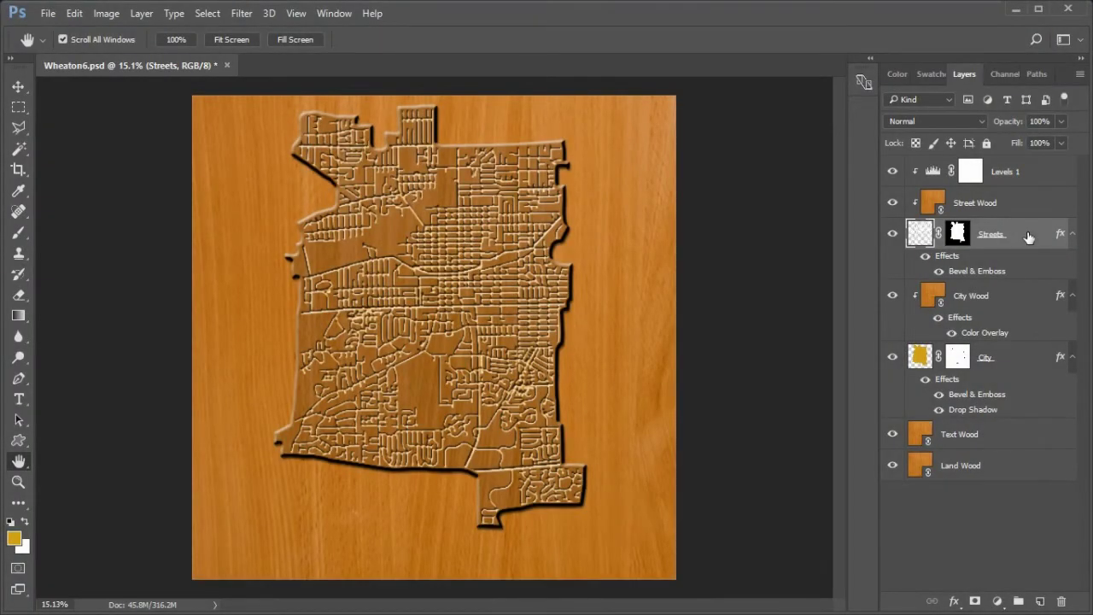
{"action": "double_click", "coordinate": [987, 272]}
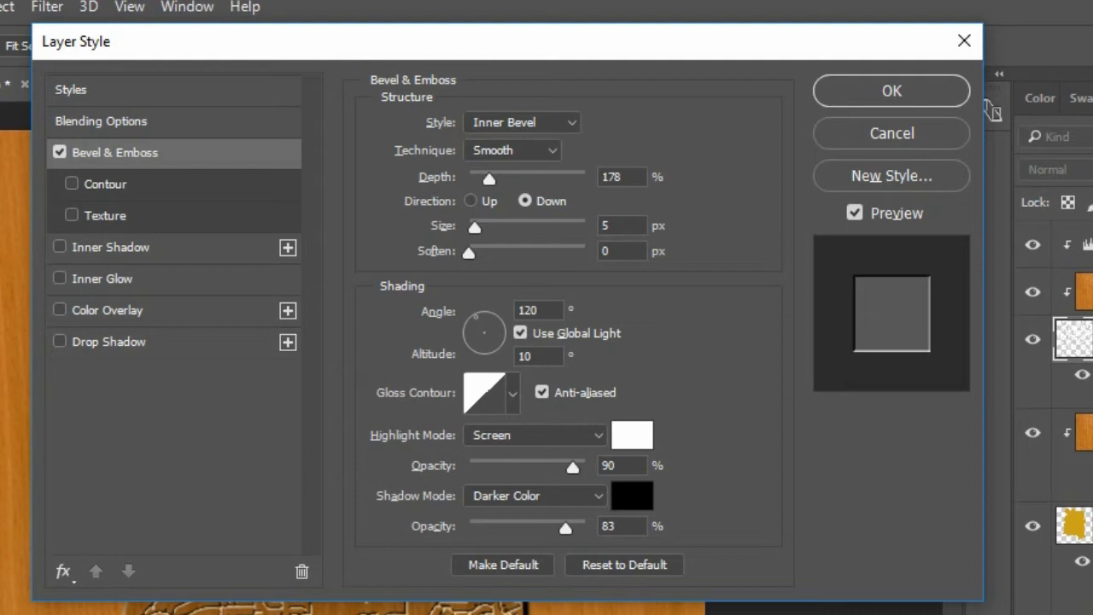
{"action": "left_click", "coordinate": [894, 92]}
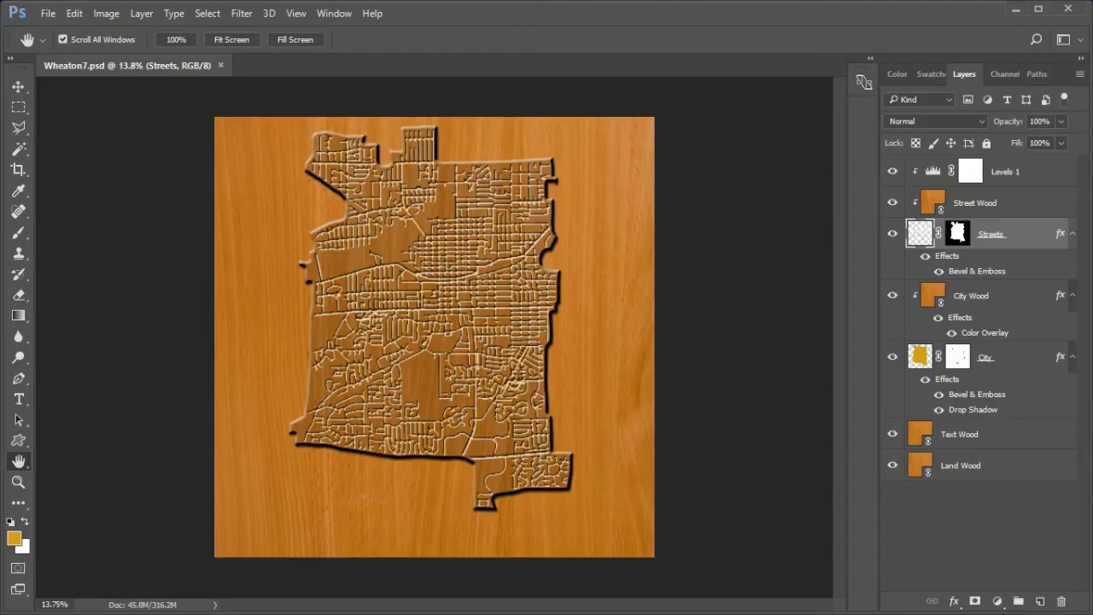
Select the Levels 1 layer, activate the Type tool and set its character tracking to 75
{"action": "left_click", "coordinate": [1039, 176]}
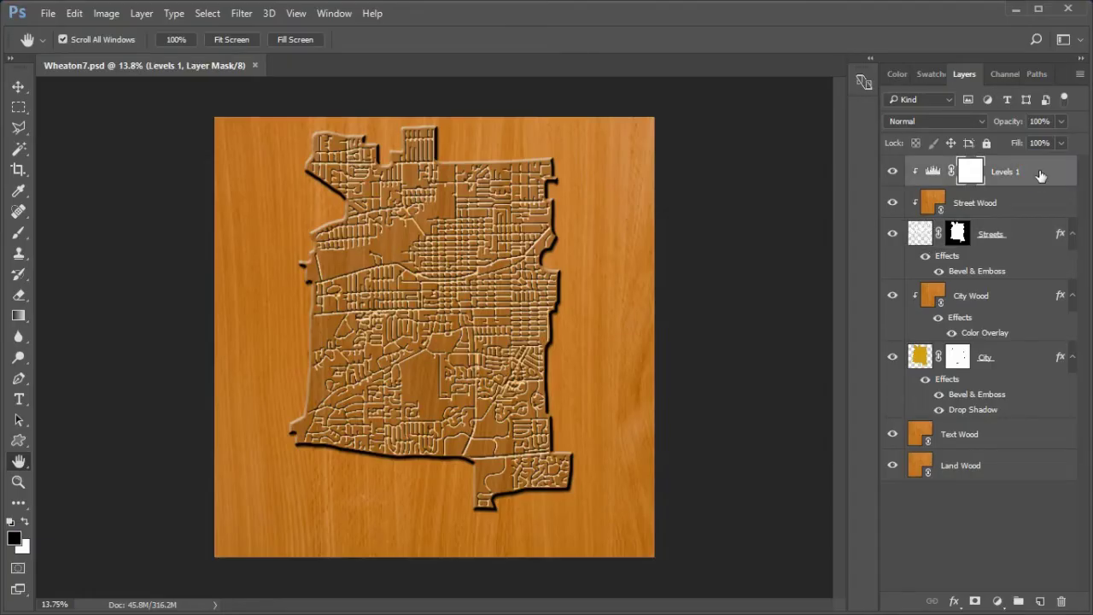
{"action": "key", "text": "t"}
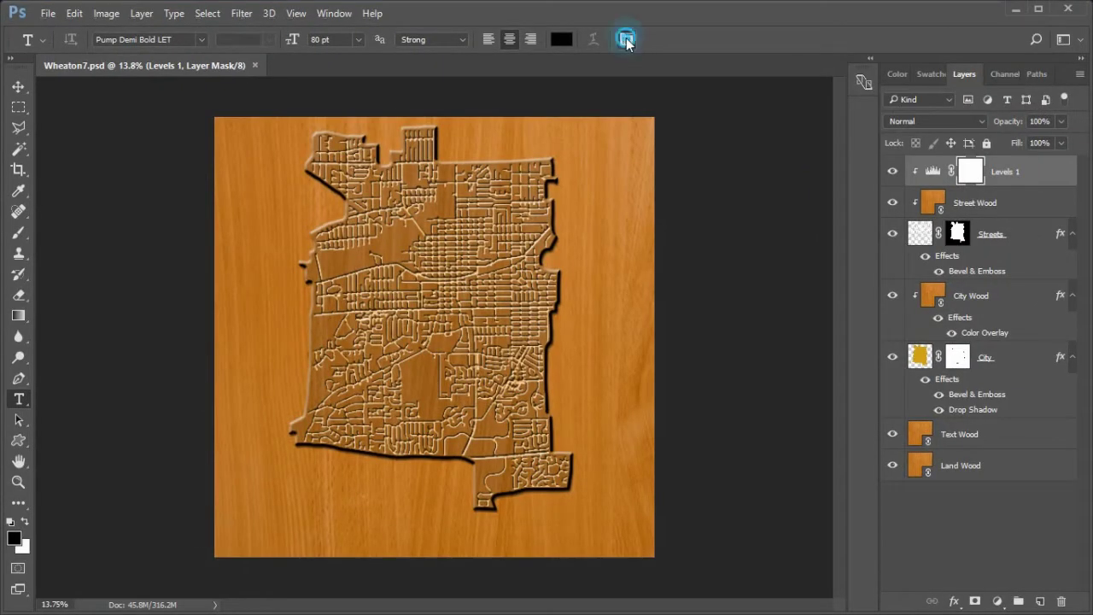
{"action": "left_click", "coordinate": [626, 40]}
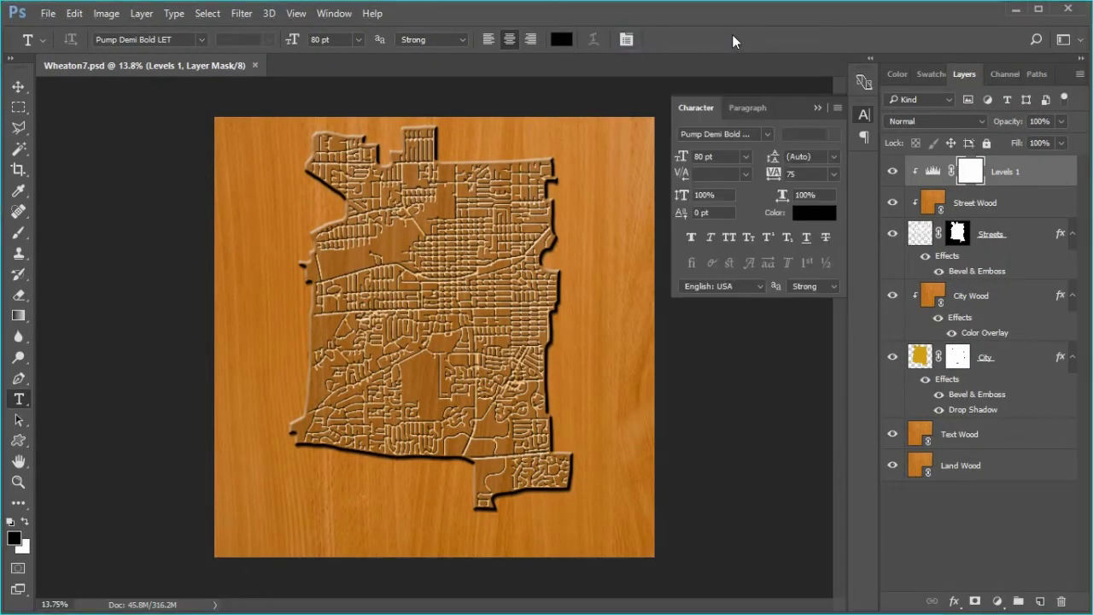
{"action": "left_click", "coordinate": [333, 13]}
{"action": "left_click", "coordinate": [408, 200]}
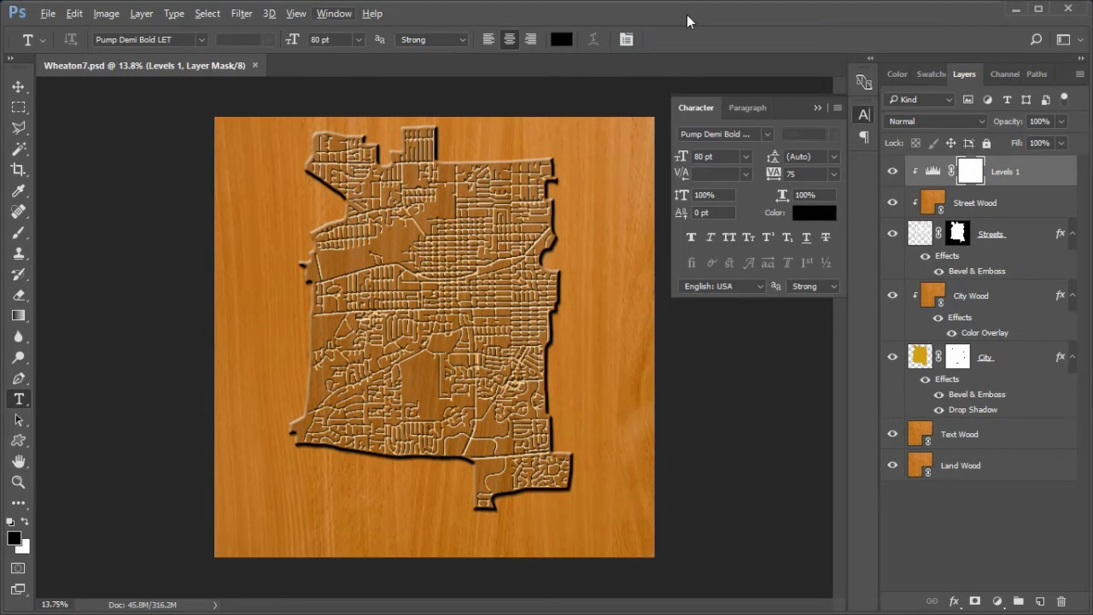
{"action": "left_click", "coordinate": [834, 175]}
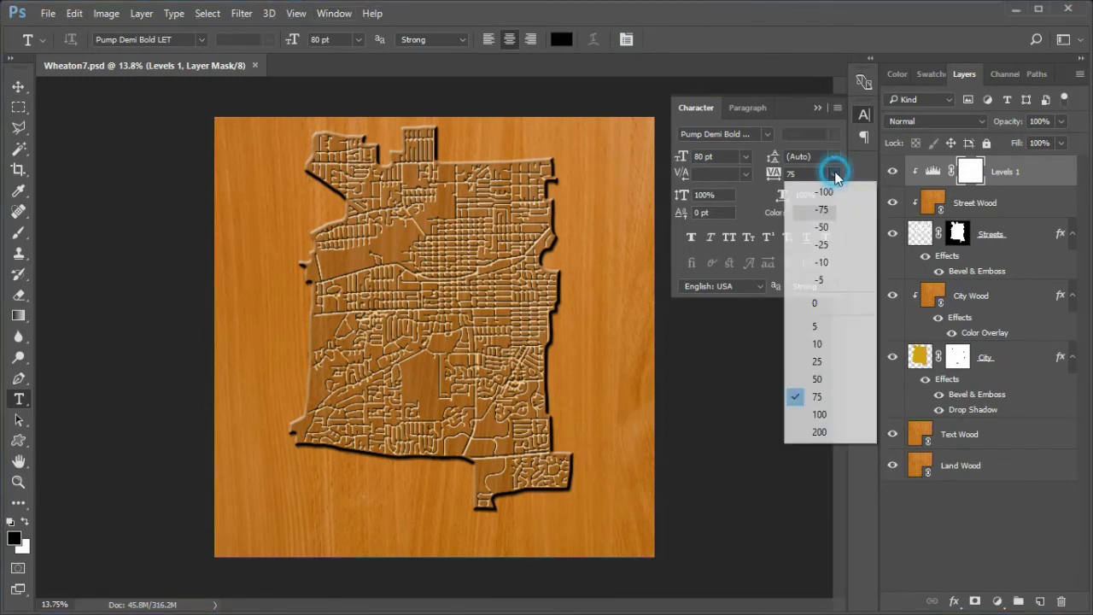
{"action": "left_click", "coordinate": [828, 396]}
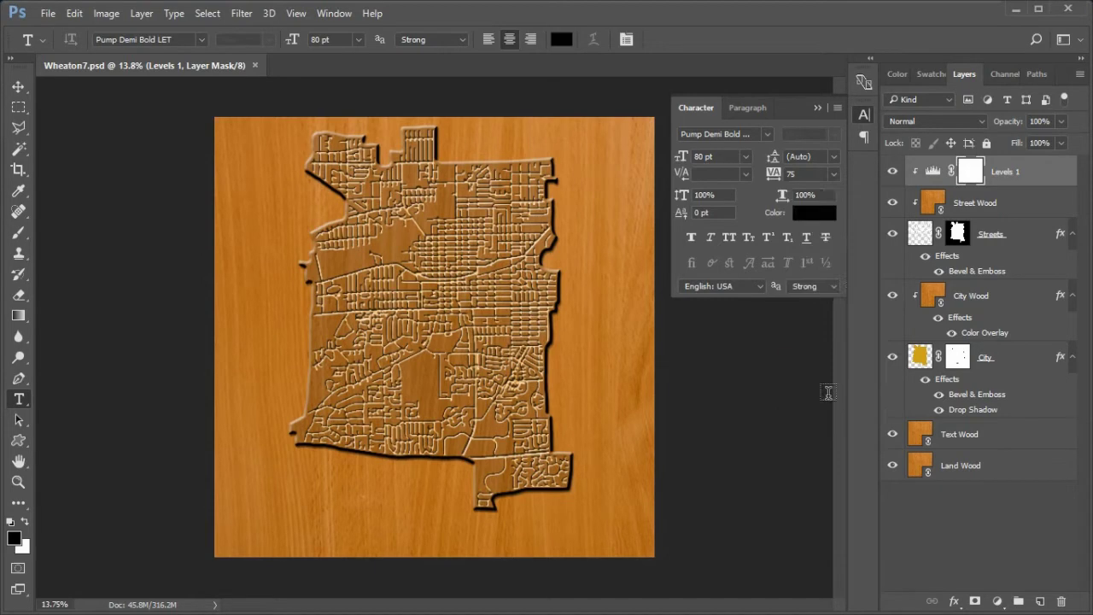
Close the character settings and add the centered 80 pt text "Wheaton, Illinois" beneath the city map
{"action": "left_click", "coordinate": [838, 107]}
{"action": "left_click", "coordinate": [890, 421]}
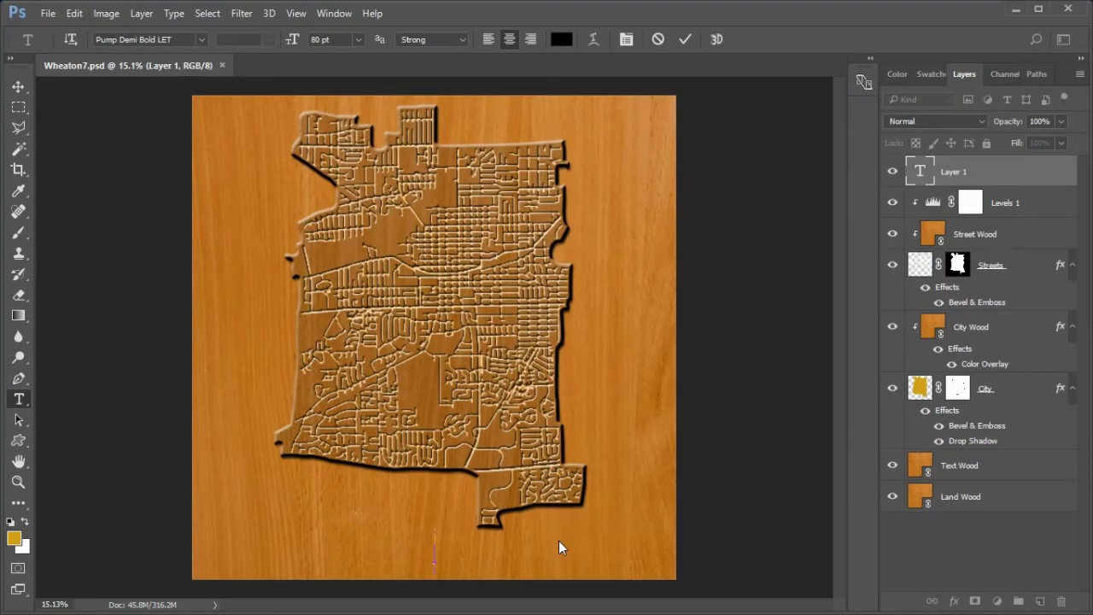
{"action": "type", "text": "Wheaton, Illinois"}
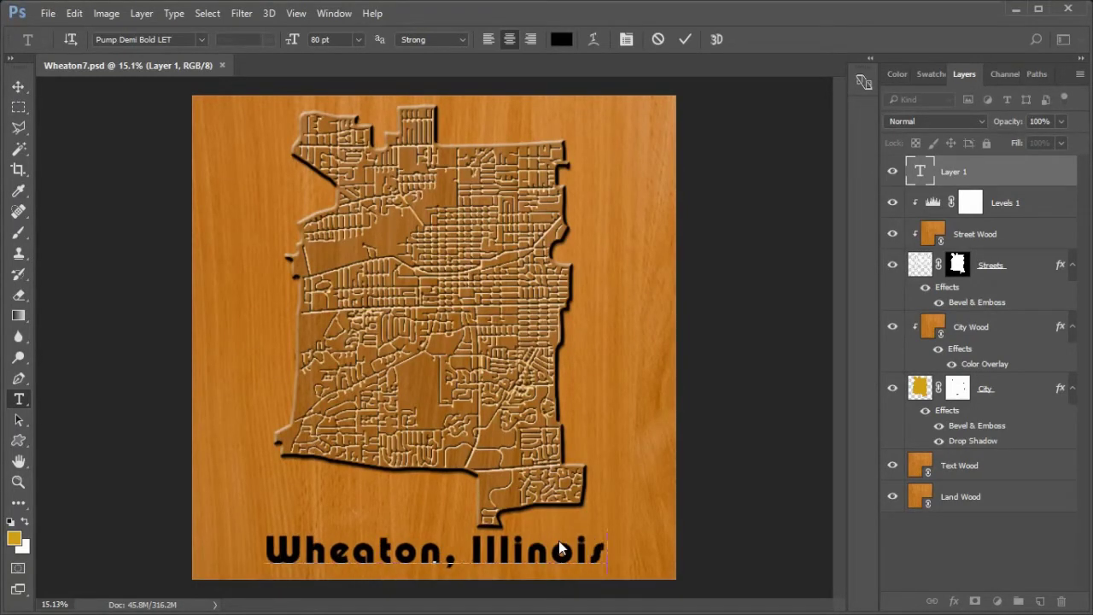
{"action": "left_click", "coordinate": [684, 40]}
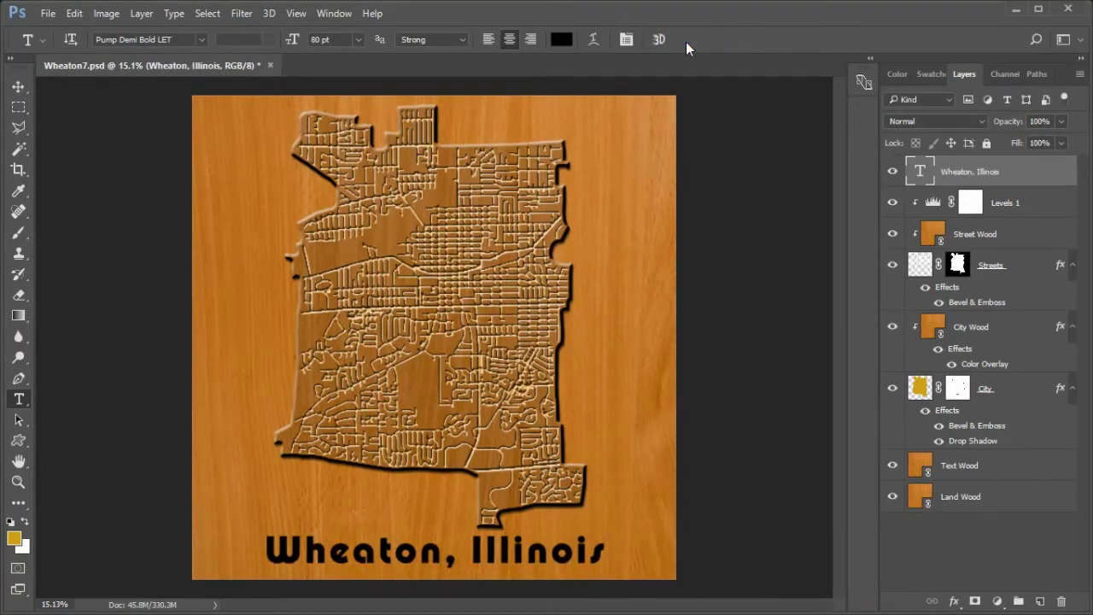
Copy the City layer's style onto the "Wheaton, Illinois" text layer
{"action": "right_click", "coordinate": [1014, 388]}
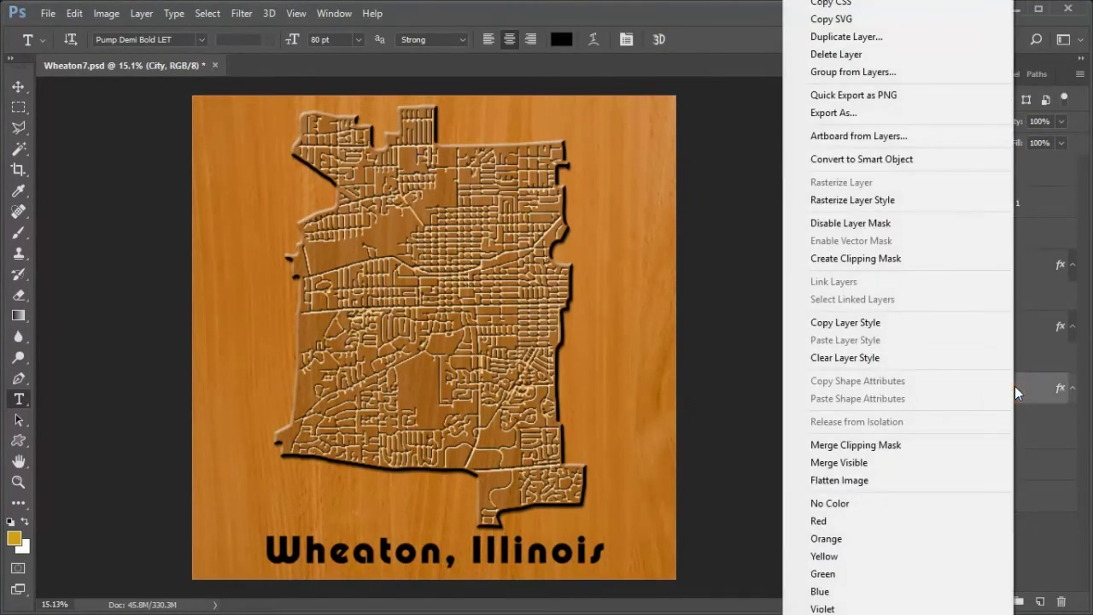
{"action": "left_click", "coordinate": [931, 320]}
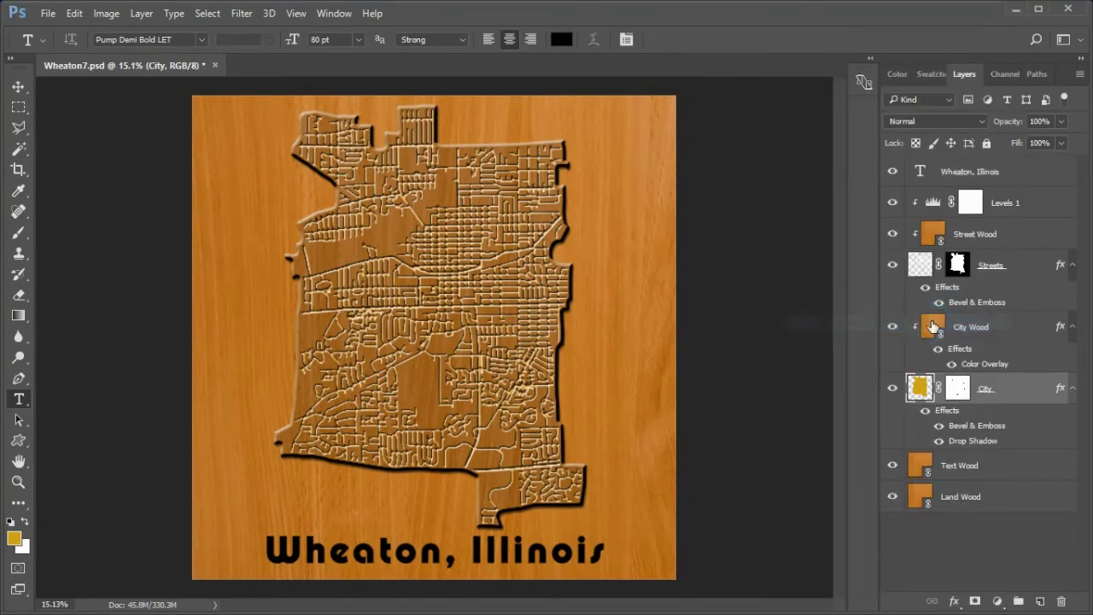
{"action": "right_click", "coordinate": [1030, 171]}
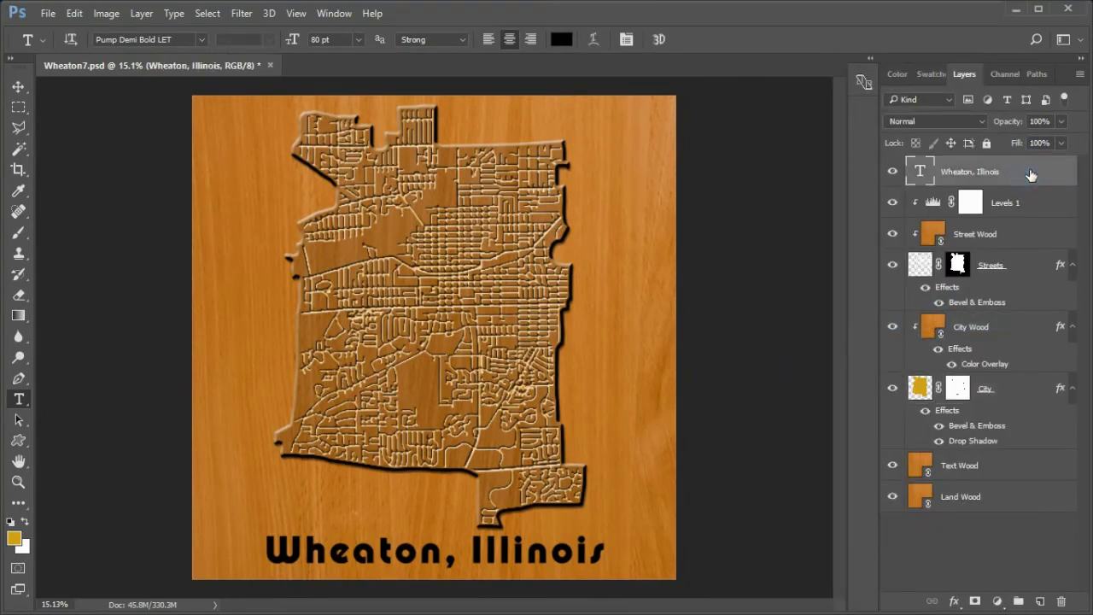
{"action": "right_click", "coordinate": [1029, 171]}
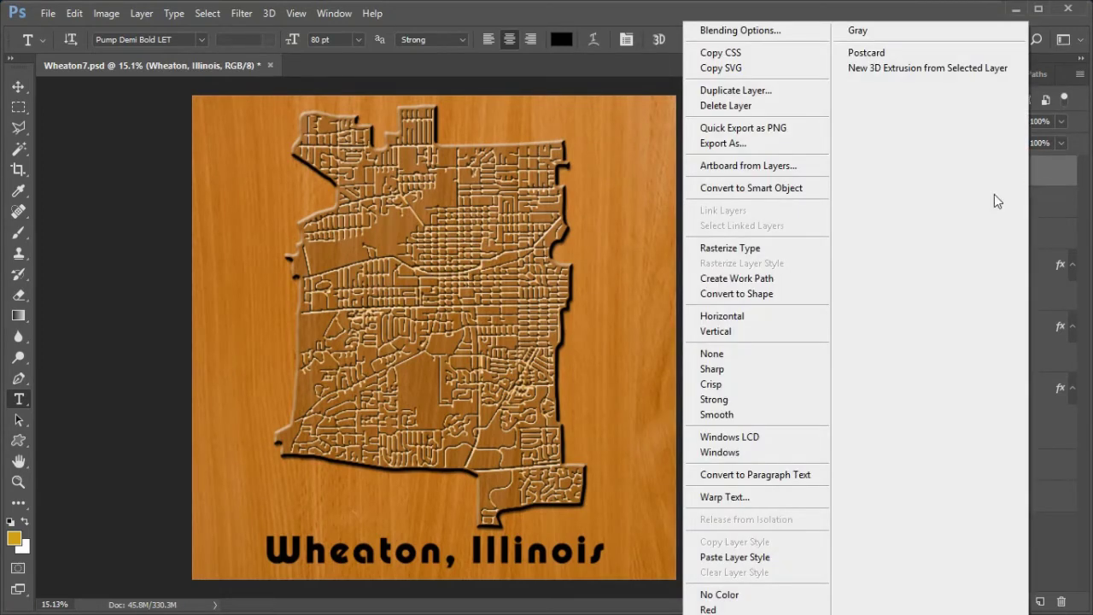
{"action": "left_click", "coordinate": [760, 558]}
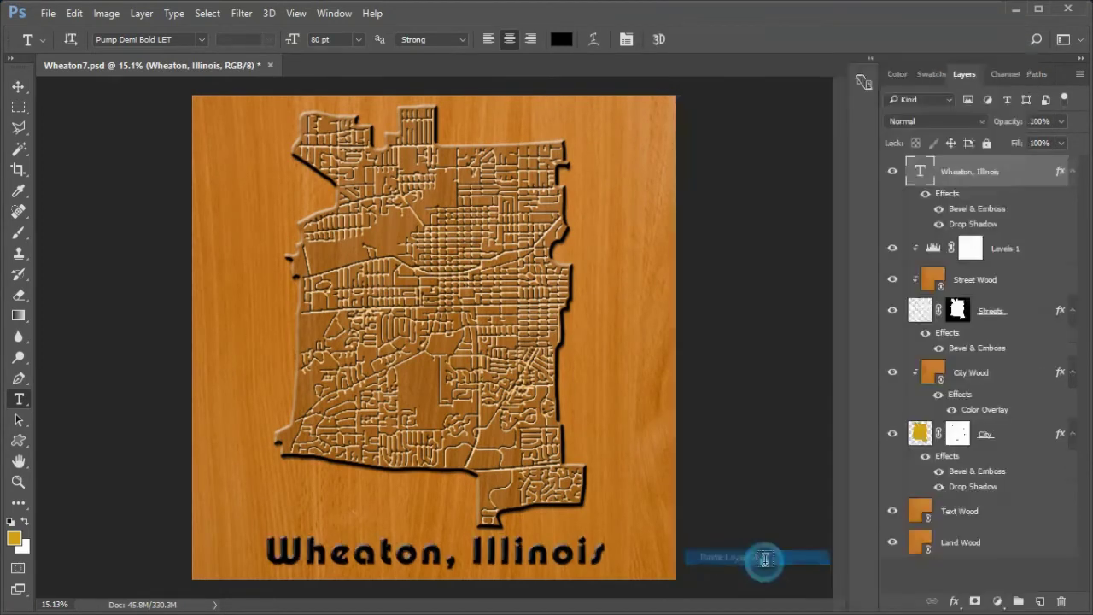
Set the text layer's Drop Shadow distance to 16 px and opacity to 60%
{"action": "left_click", "coordinate": [974, 223]}
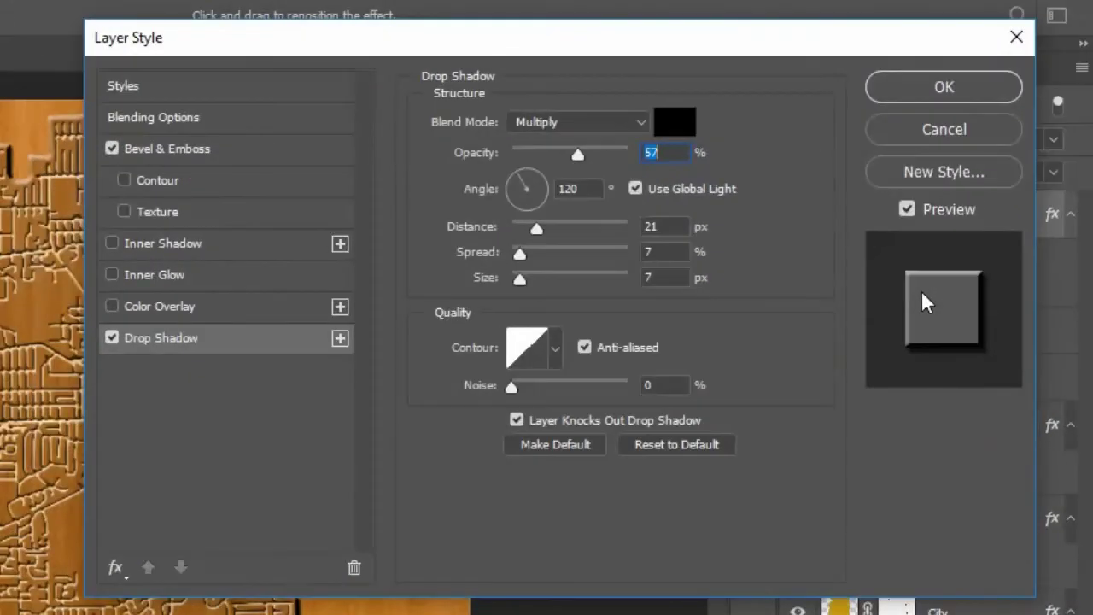
{"action": "key", "text": "alt"}
{"action": "double_click", "coordinate": [639, 226]}
{"action": "type", "text": "16"}
{"action": "double_click", "coordinate": [658, 152]}
{"action": "type", "text": "60"}
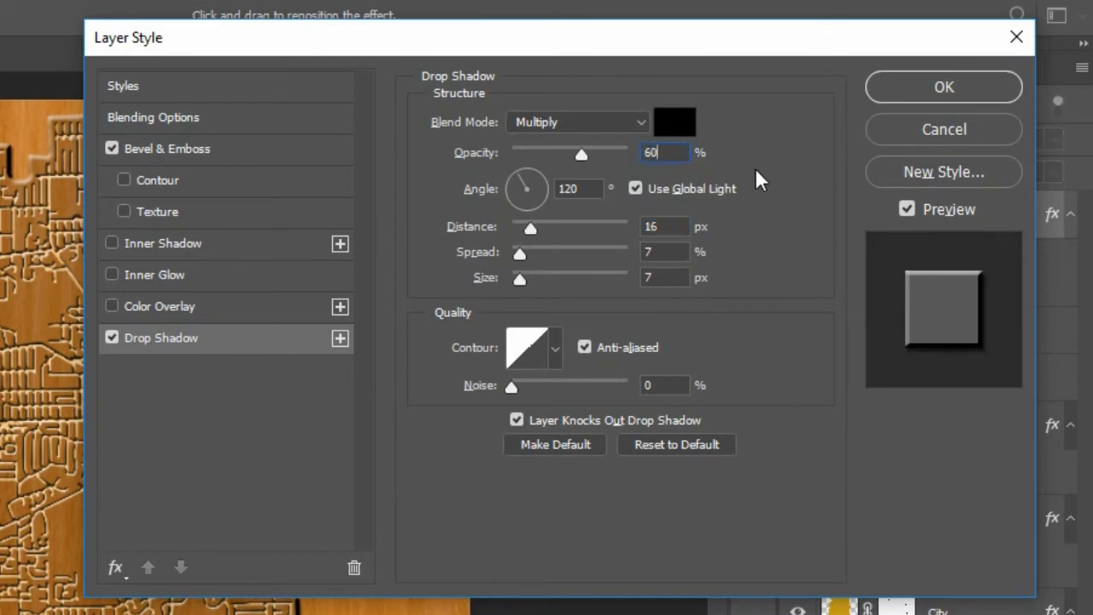
{"action": "left_click", "coordinate": [934, 88]}
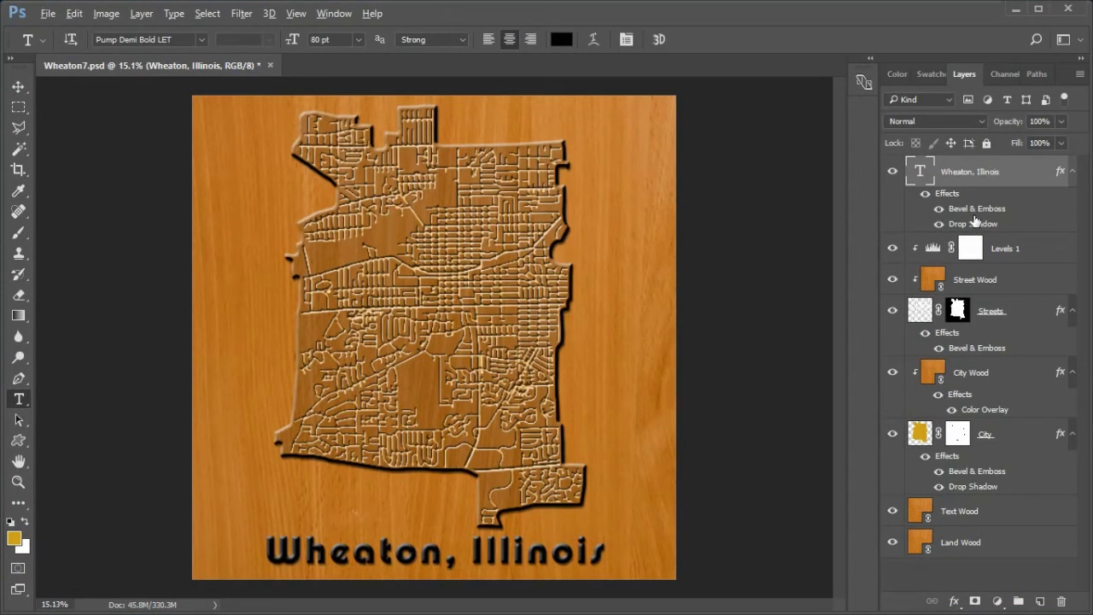
Set the text layer's Bevel & Emboss depth to 178% and size to 10 px
{"action": "double_click", "coordinate": [974, 210]}
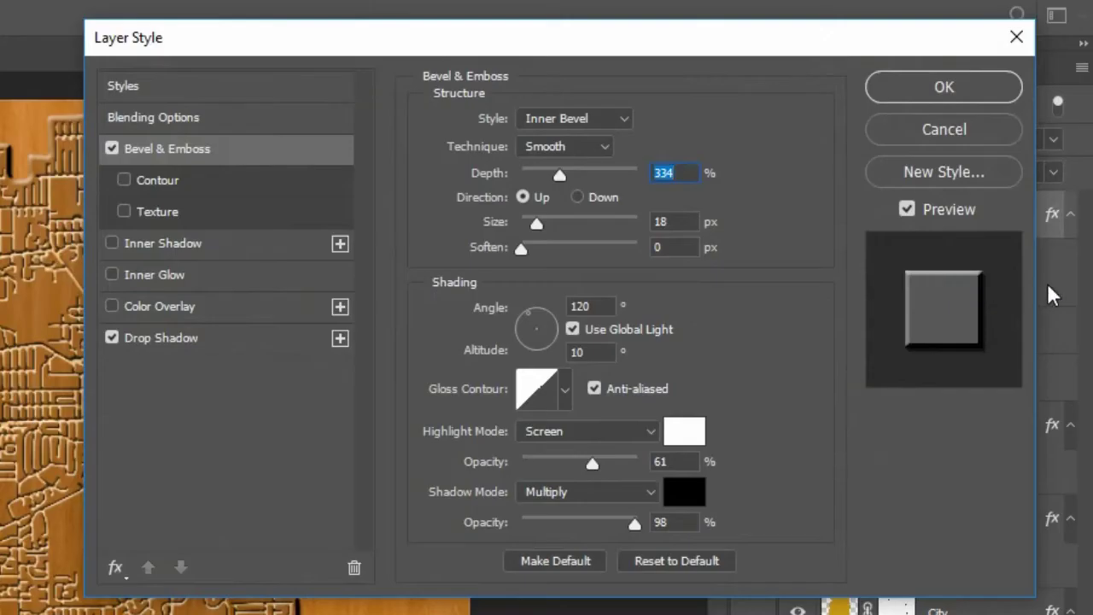
{"action": "type", "text": "178"}
{"action": "key", "text": "Tab"}
{"action": "type", "text": "10"}
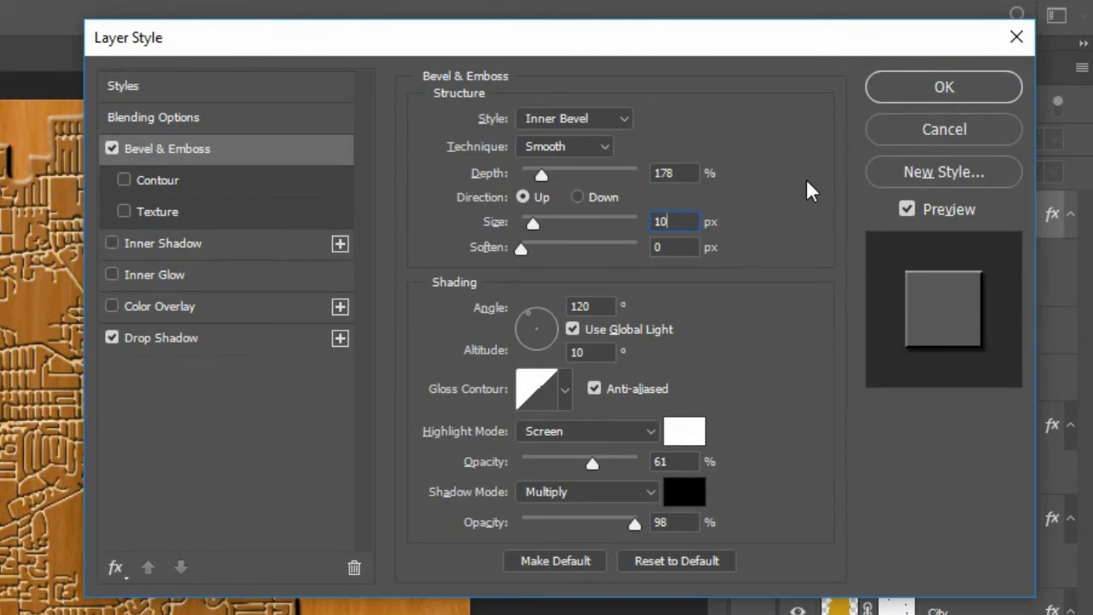
{"action": "left_click", "coordinate": [910, 89]}
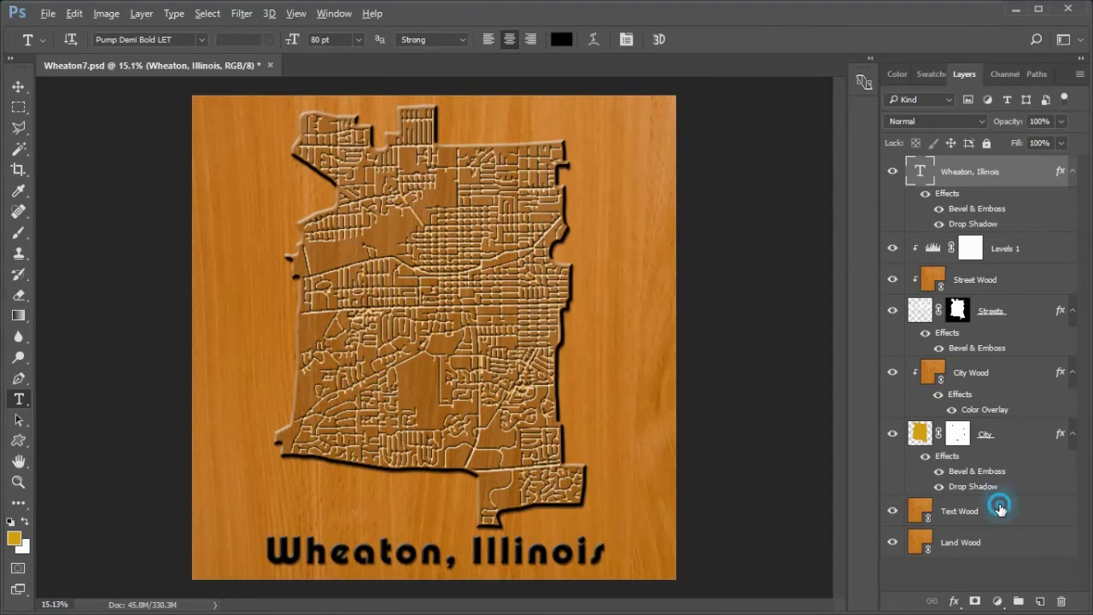
Move the Text Wood layer directly above the "Wheaton, Illinois" text layer and clip it to the text
{"action": "left_click_drag", "start_coordinate": [1000, 508], "coordinate": [1021, 162]}
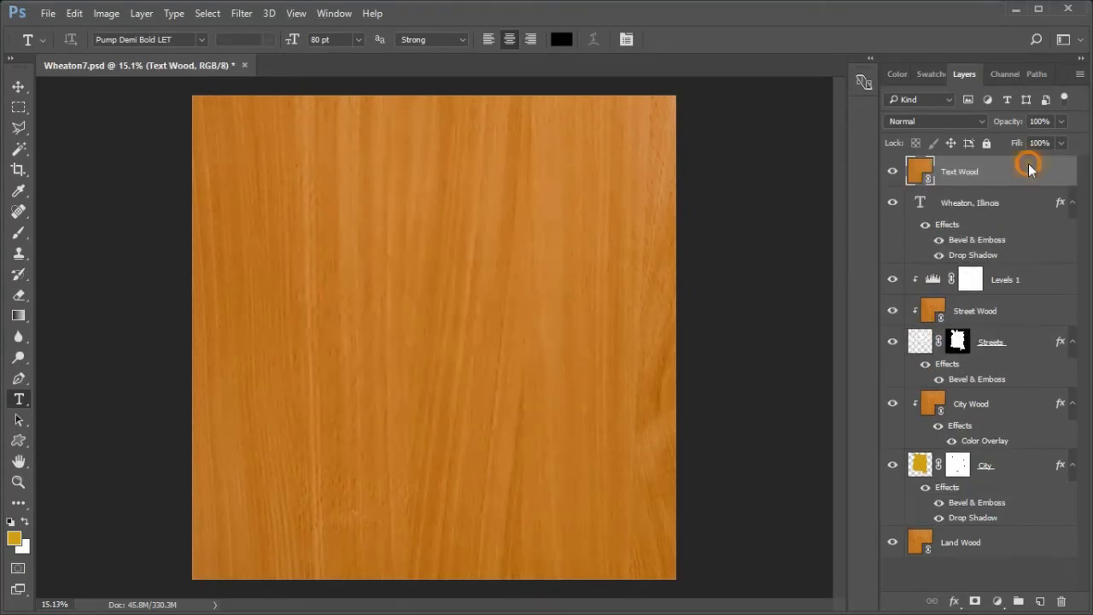
{"action": "right_click", "coordinate": [1022, 164]}
{"action": "left_click", "coordinate": [798, 373]}
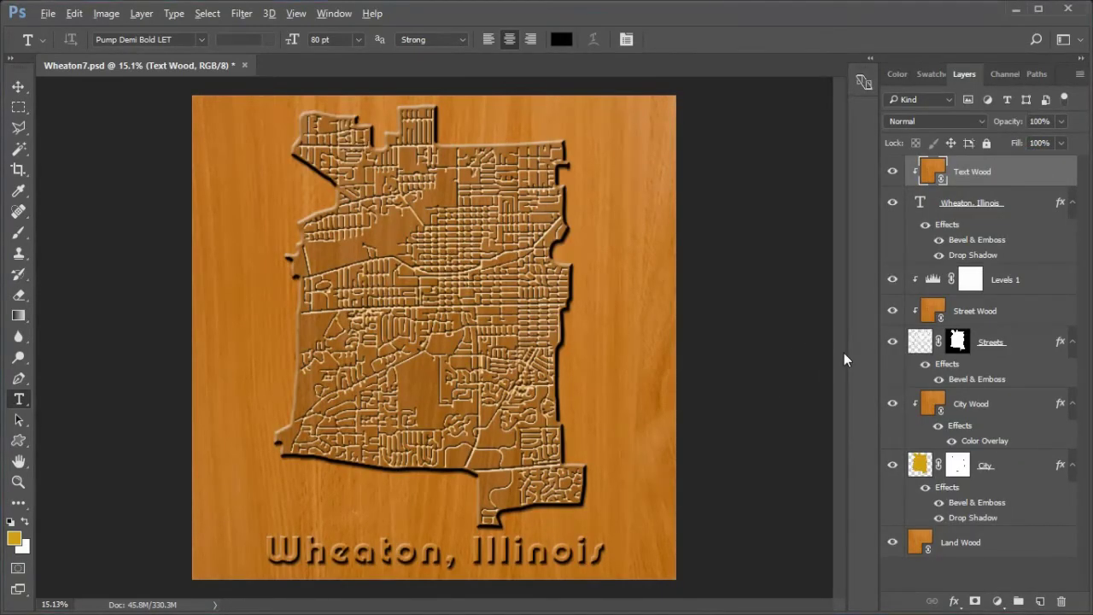
Copy the City Wood layer's Color Overlay effect onto the Text Wood layer
{"action": "left_click_drag", "start_coordinate": [981, 441], "coordinate": [999, 173]}
{"action": "key", "text": "alt"}
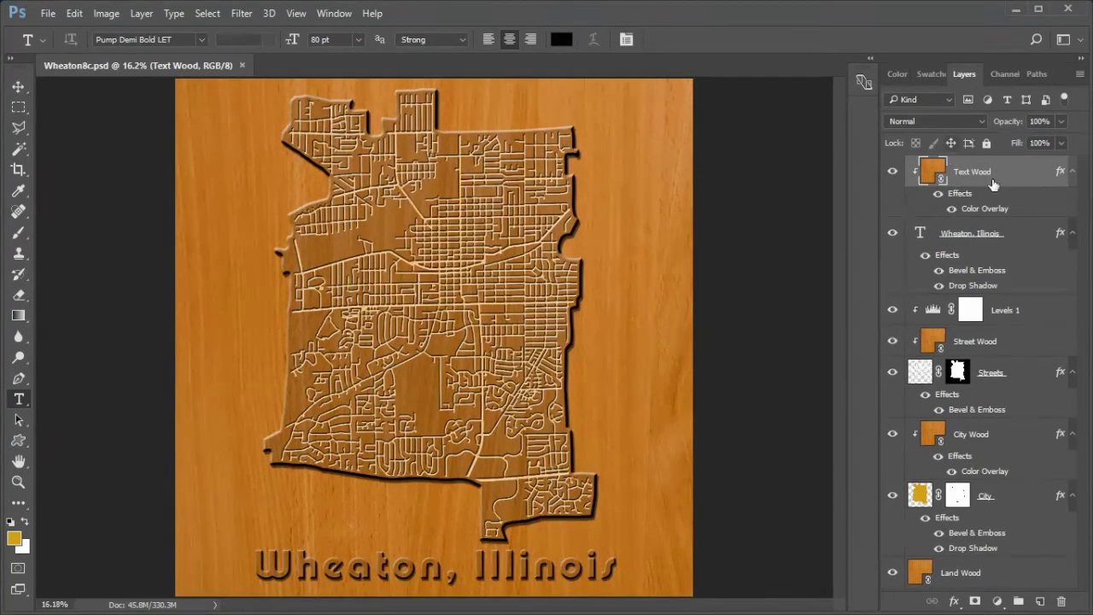
Nudge the "Wheaton, Illinois" text slightly straight down, away from the city map
{"action": "left_click", "coordinate": [1030, 232]}
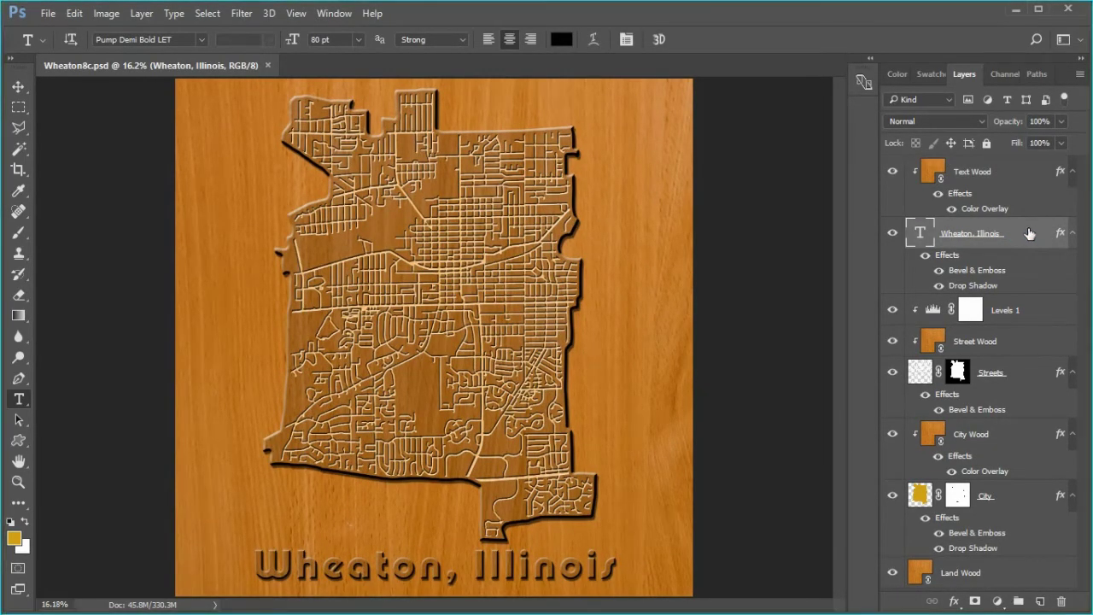
{"action": "left_click", "coordinate": [19, 88]}
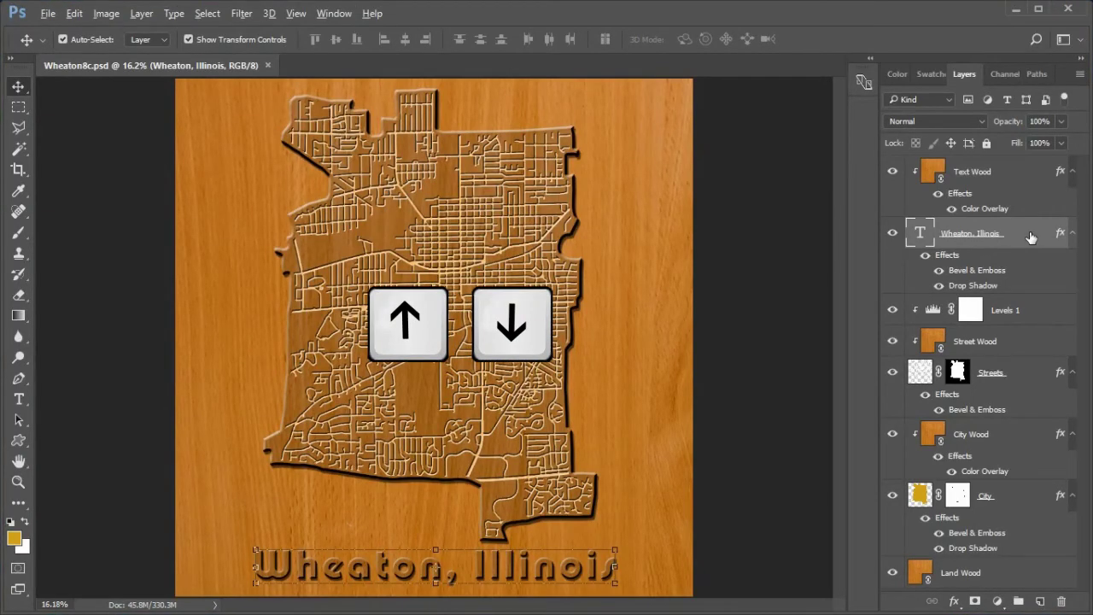
{"action": "key", "text": "shift+Down"}
{"action": "key", "text": "shift+Down"}
{"action": "key", "text": "shift+Down"}
{"action": "key", "text": "shift+Down"}
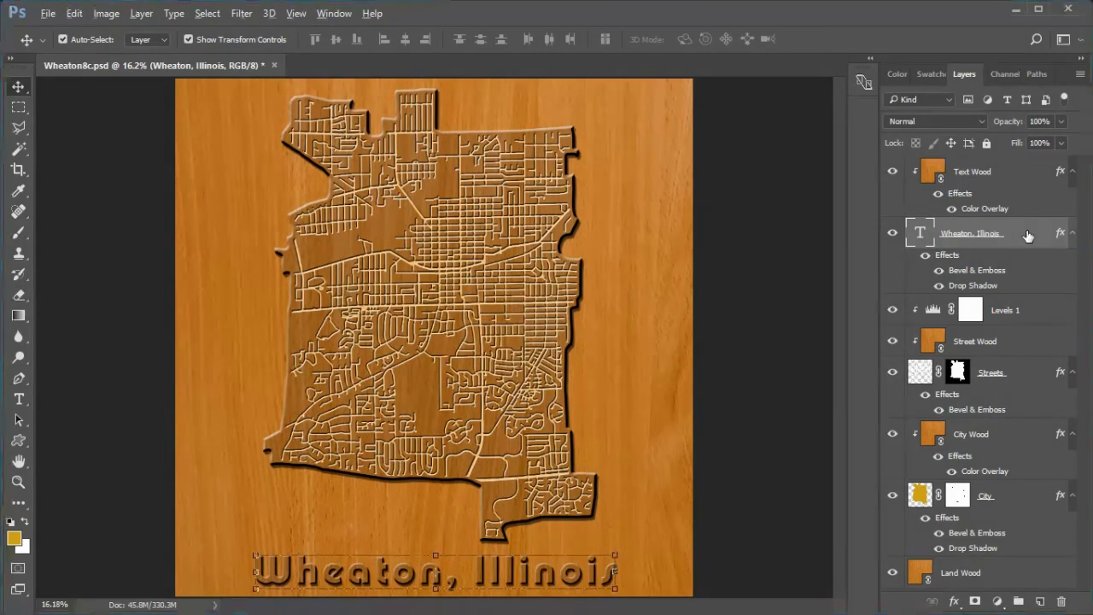
Center the text horizontally on the whole canvas, remove the selection and switch to the Hand tool
{"action": "key", "text": "ctrl+a"}
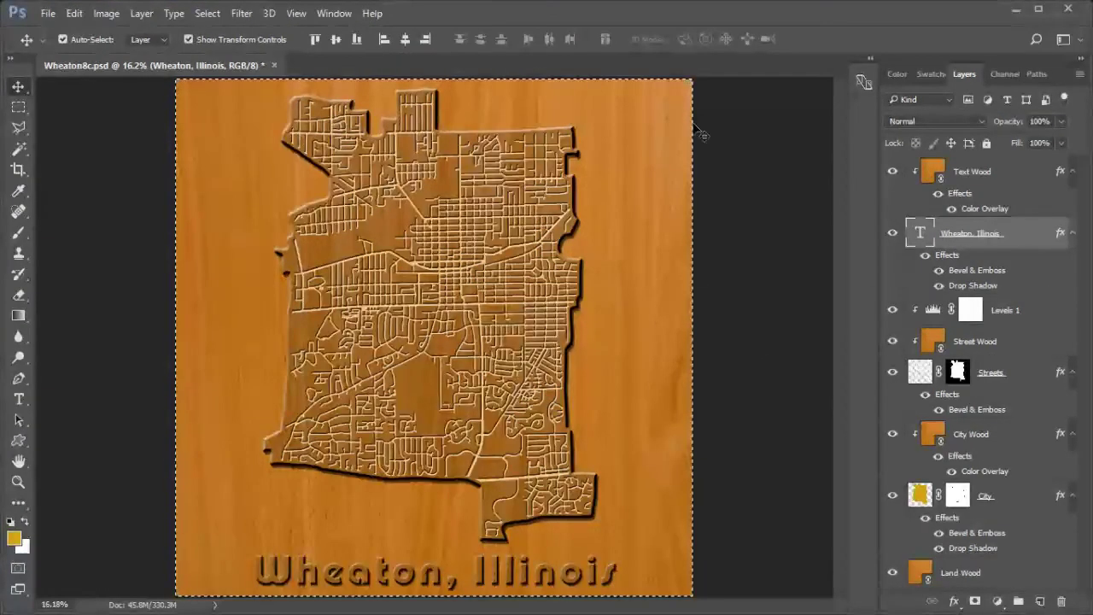
{"action": "left_click", "coordinate": [407, 47]}
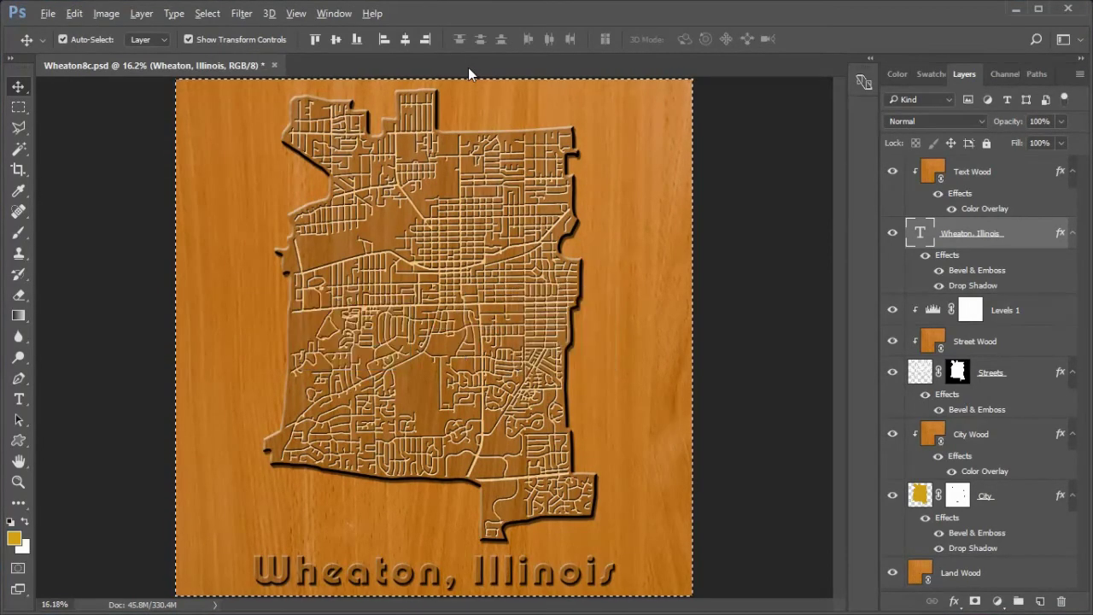
{"action": "key", "text": "ctrl+d"}
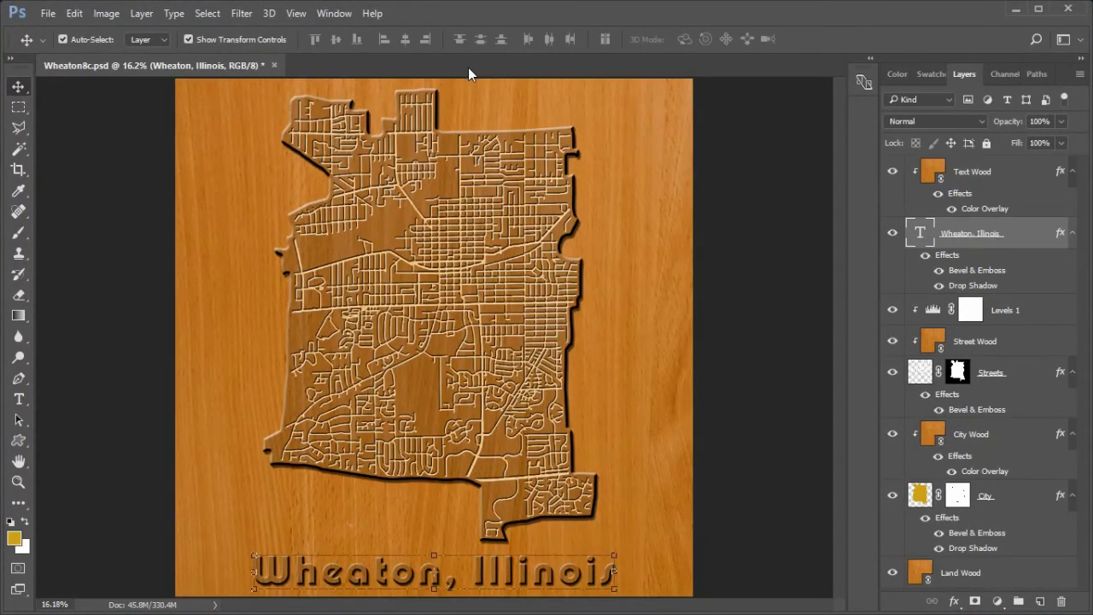
{"action": "left_click", "coordinate": [18, 462]}
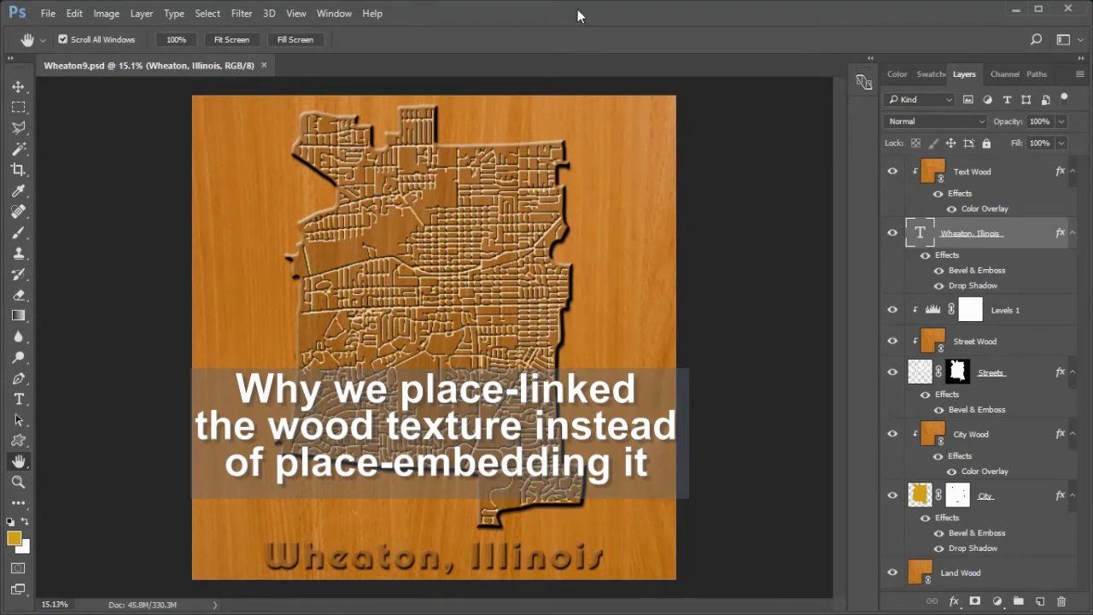
Relink the Text Wood smart object to the aged-and-glowing-goldSoft file in the Project folder
{"action": "left_click", "coordinate": [1021, 175]}
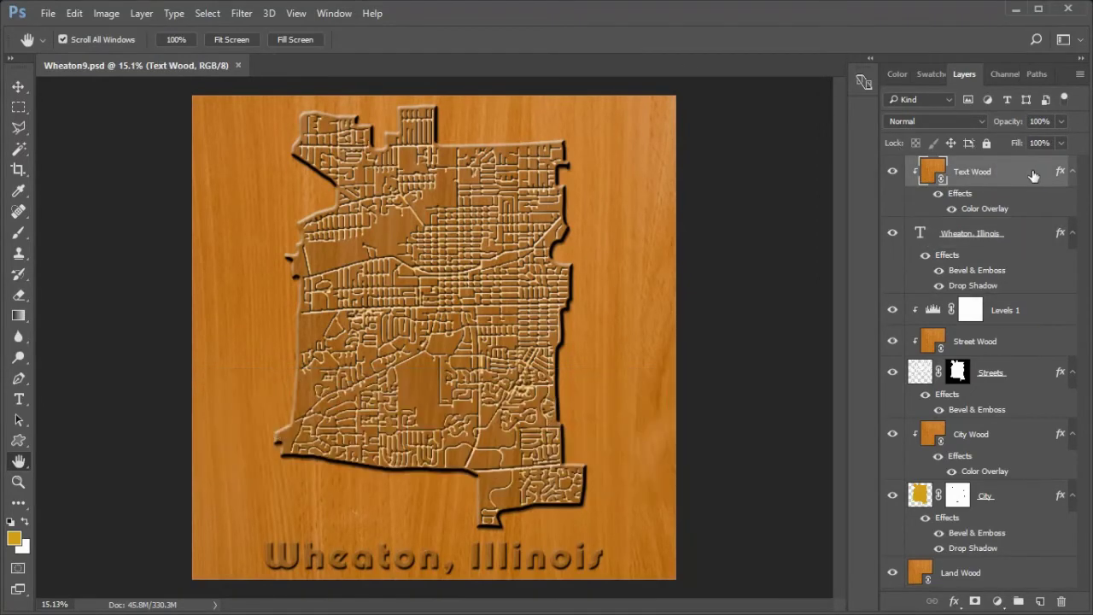
{"action": "right_click", "coordinate": [1028, 175]}
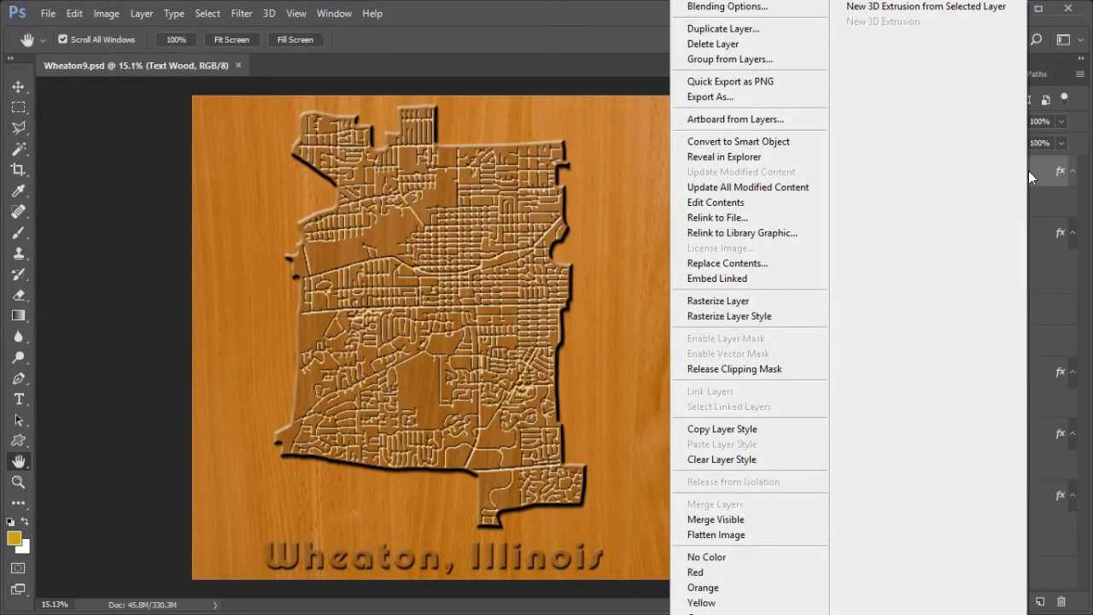
{"action": "left_click", "coordinate": [788, 218]}
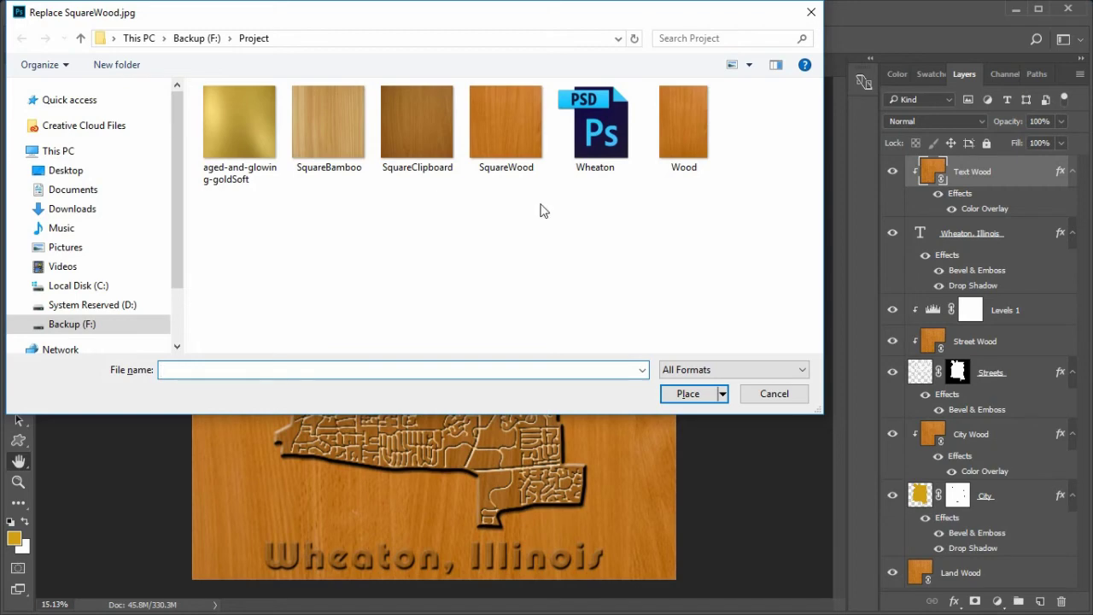
{"action": "left_click", "coordinate": [236, 143]}
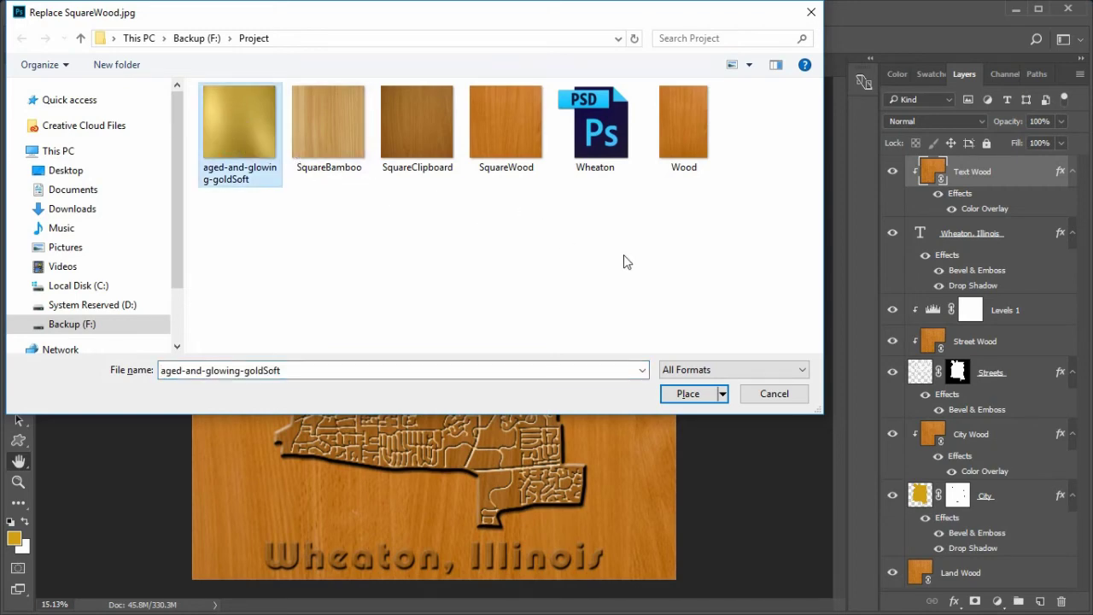
{"action": "left_click", "coordinate": [688, 393]}
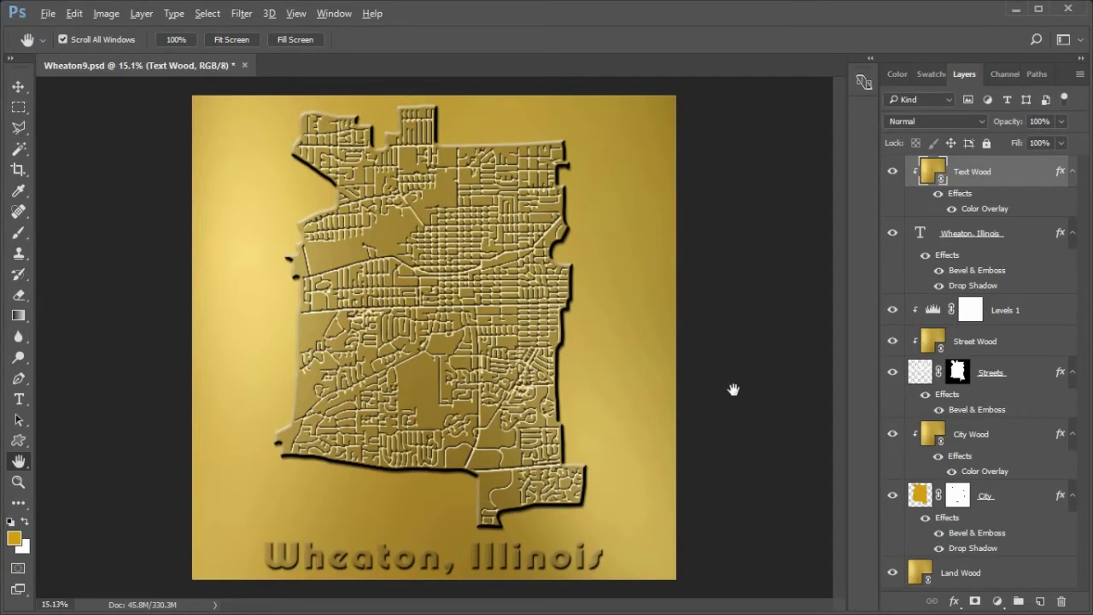
Relink the Text Wood smart object to the SquareBamboo file in the Project folder
{"action": "right_click", "coordinate": [1025, 175]}
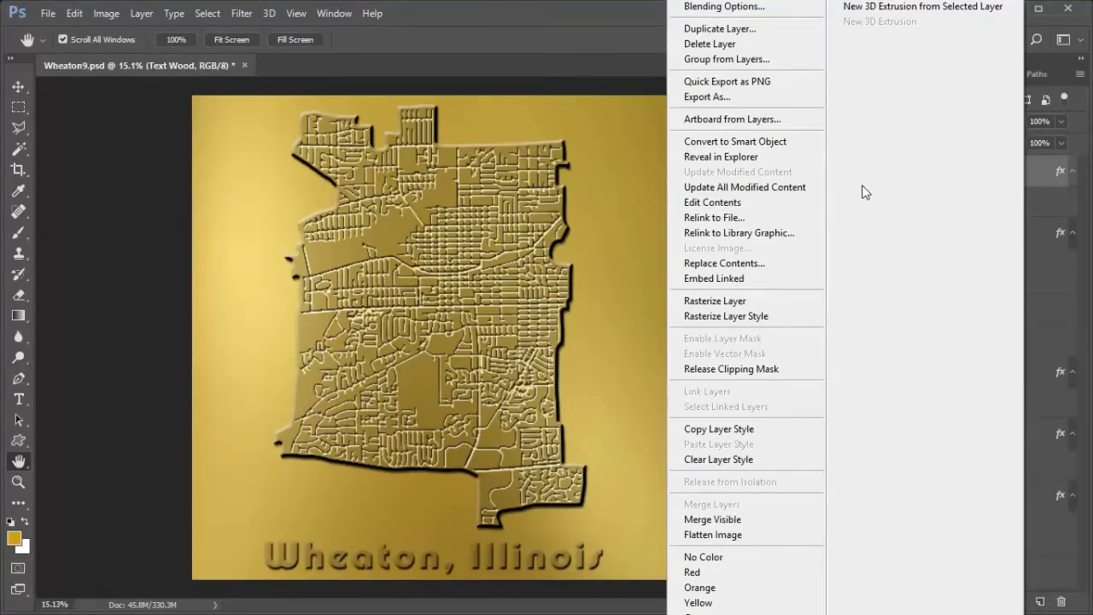
{"action": "left_click", "coordinate": [784, 220]}
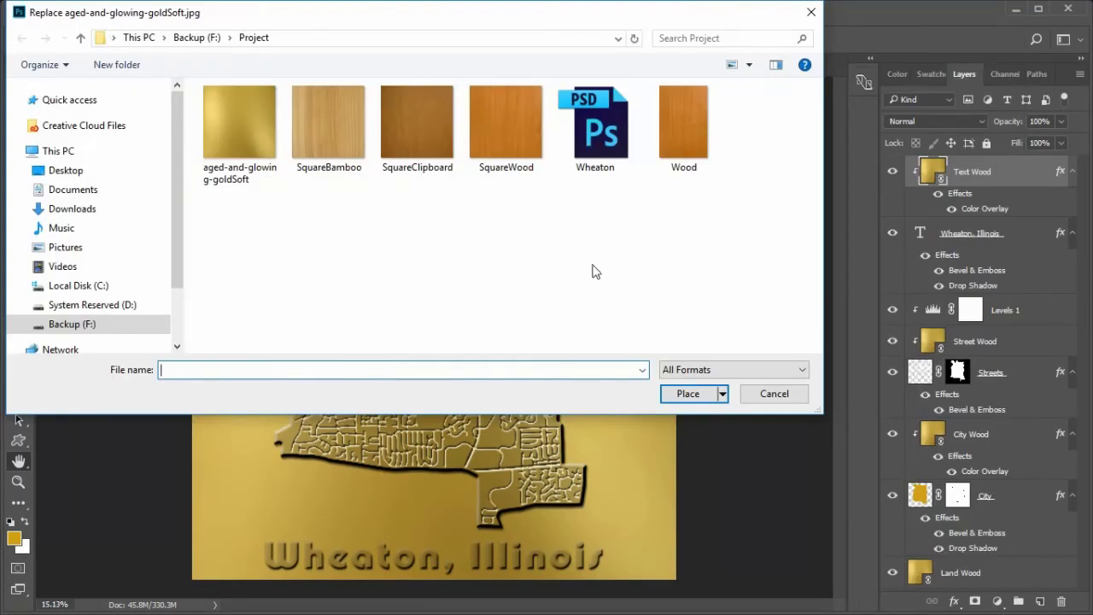
{"action": "left_click", "coordinate": [327, 141]}
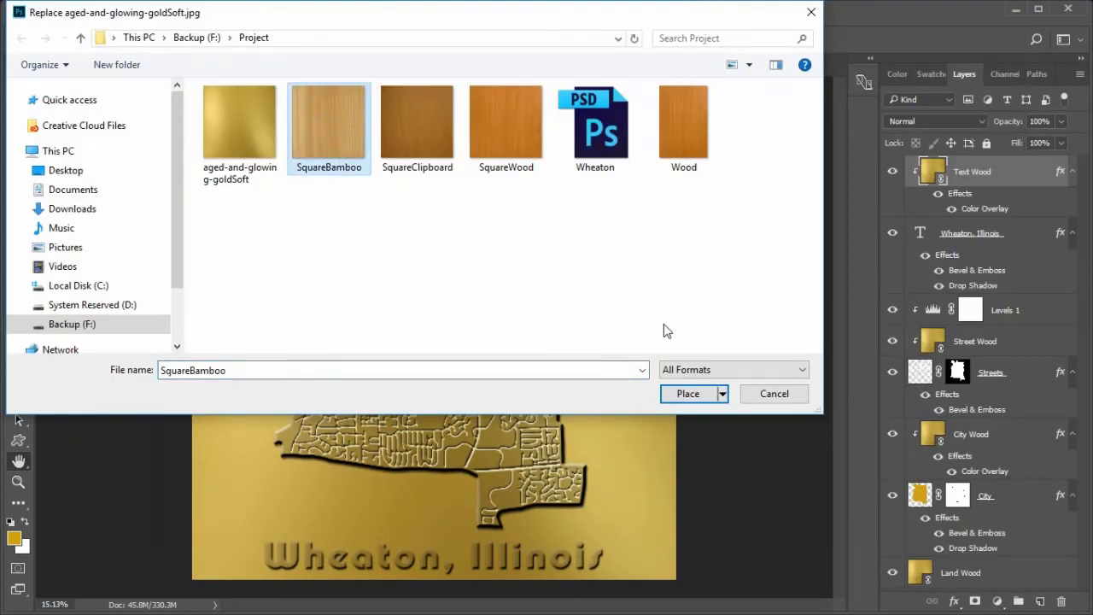
{"action": "left_click", "coordinate": [696, 396]}
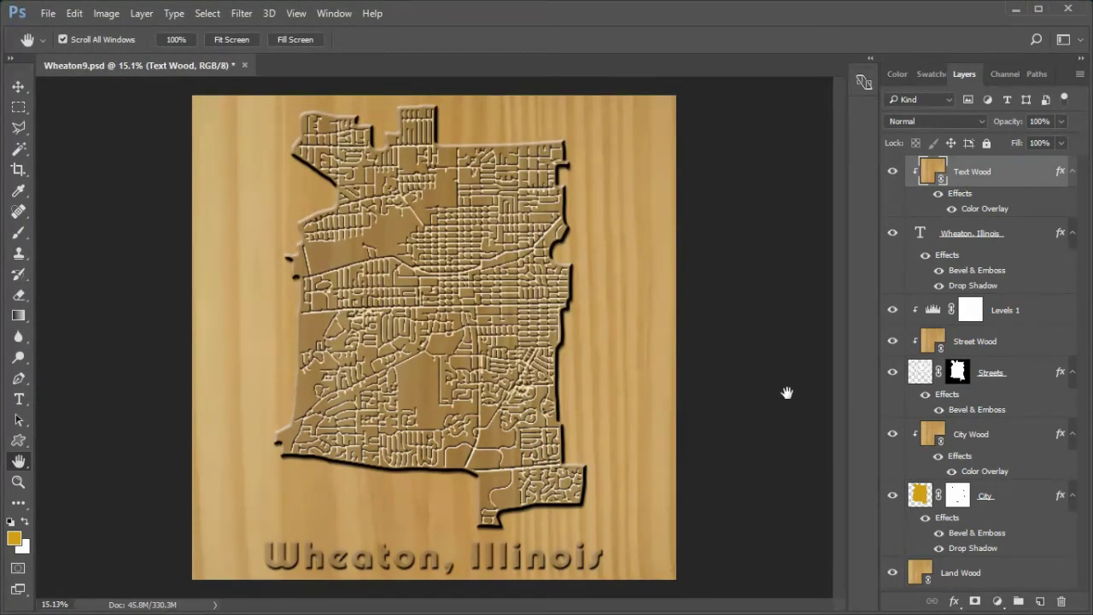
Relink the Text Wood smart object to the SquareWood file in the Project folder
{"action": "right_click", "coordinate": [1024, 175]}
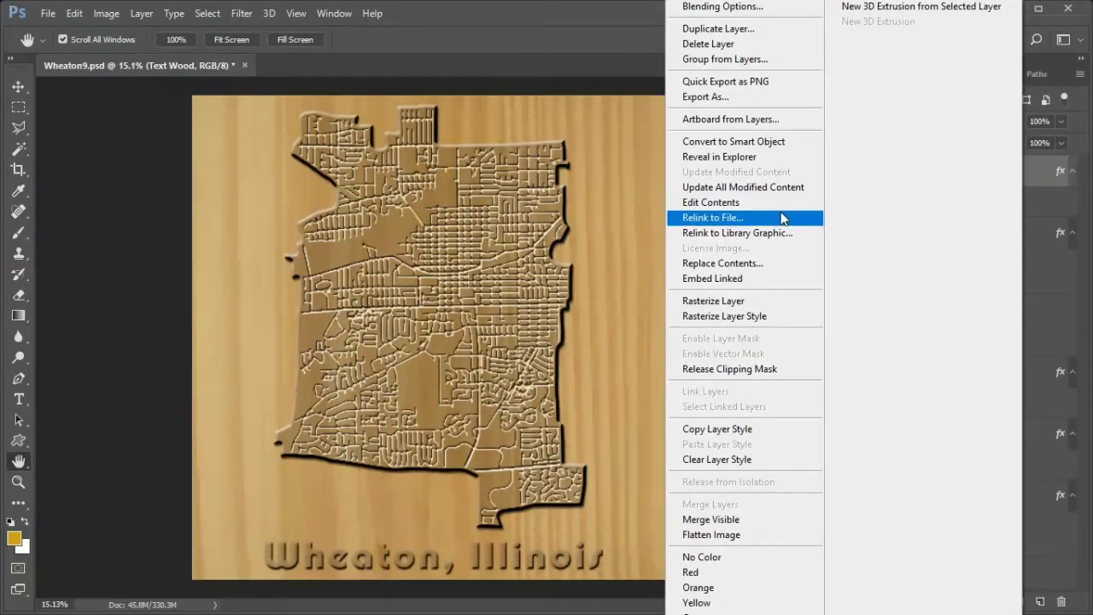
{"action": "left_click", "coordinate": [782, 218]}
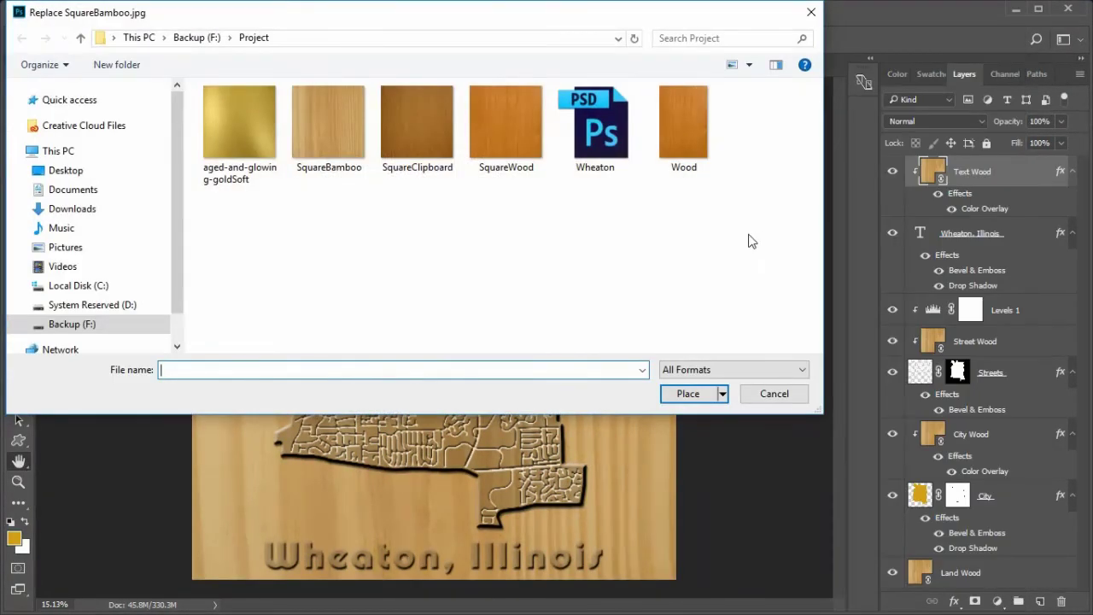
{"action": "left_click", "coordinate": [499, 131]}
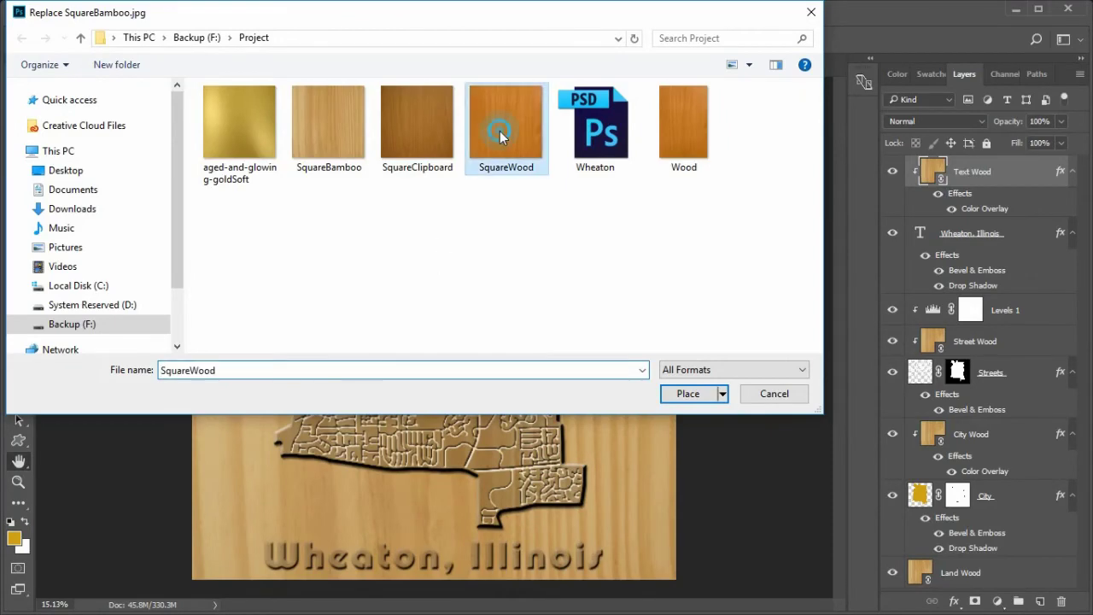
{"action": "left_click", "coordinate": [688, 395]}
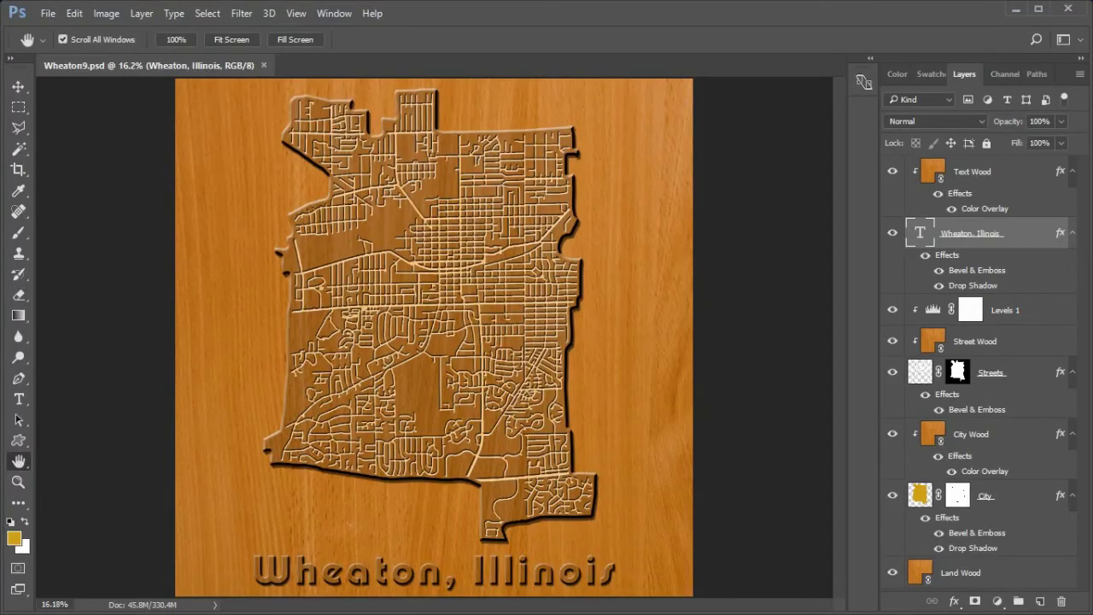
Stamp all visible layers into a new layer above Text Wood and convert it to a smart object
{"action": "key", "text": "ctrl+0"}
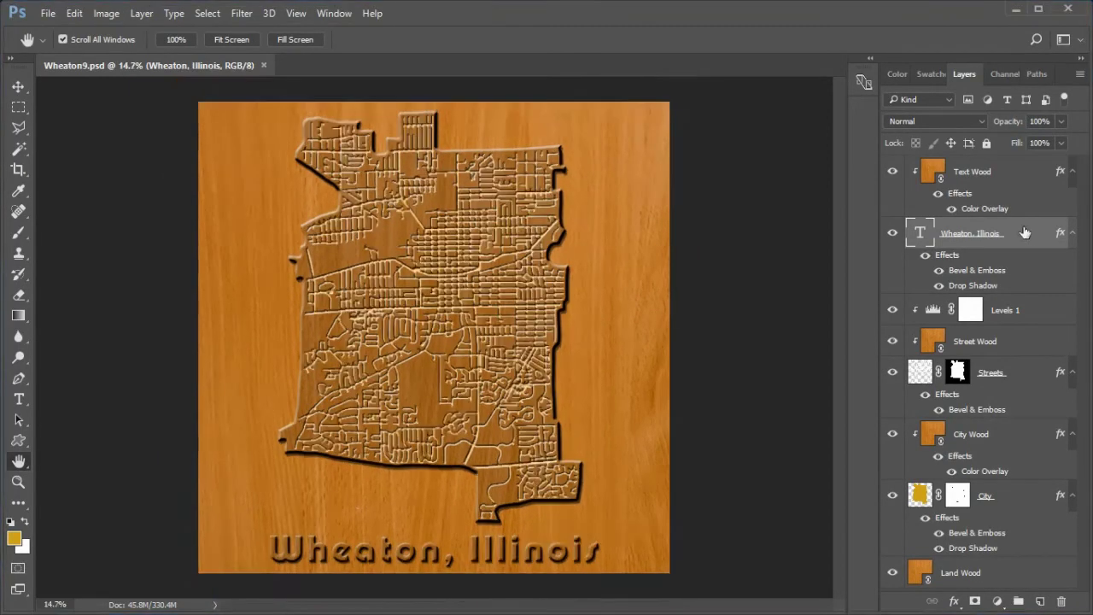
{"action": "left_click", "coordinate": [1016, 173]}
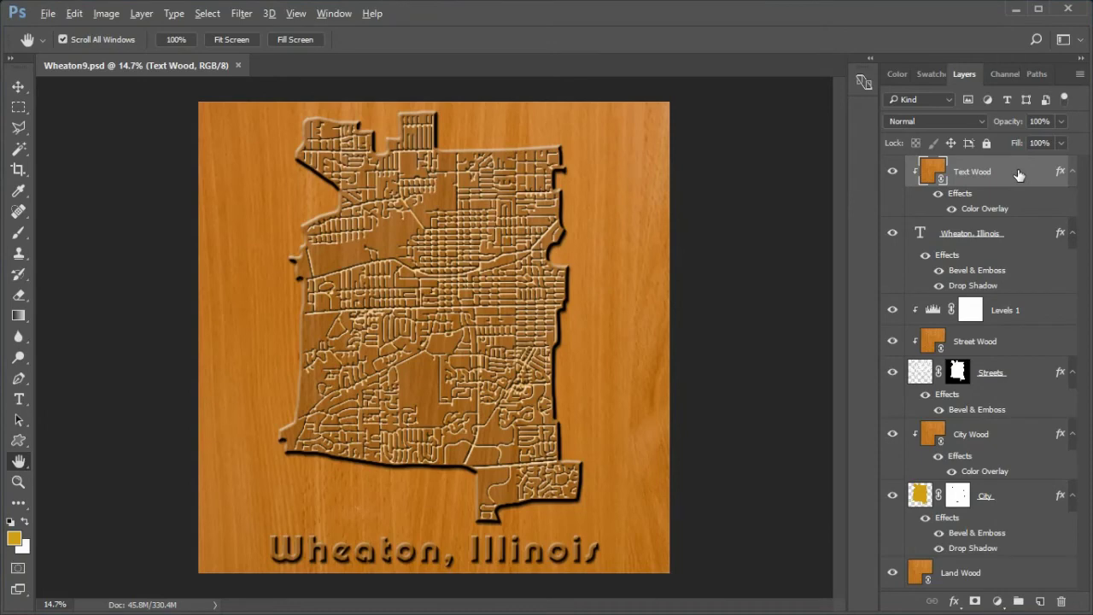
{"action": "key", "text": "ctrl+alt+shift+e"}
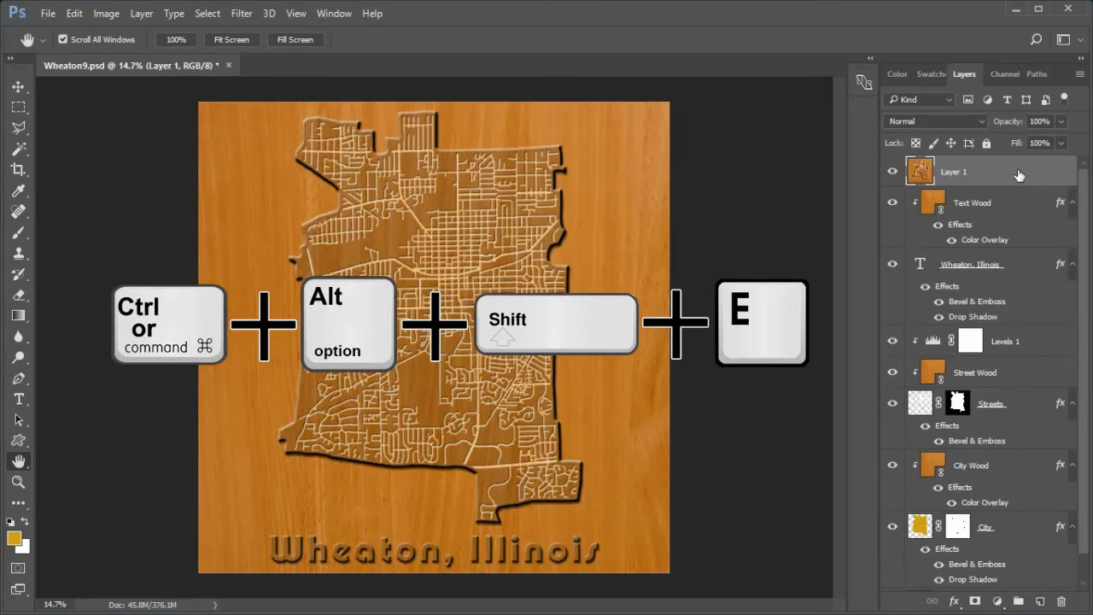
{"action": "right_click", "coordinate": [1016, 174]}
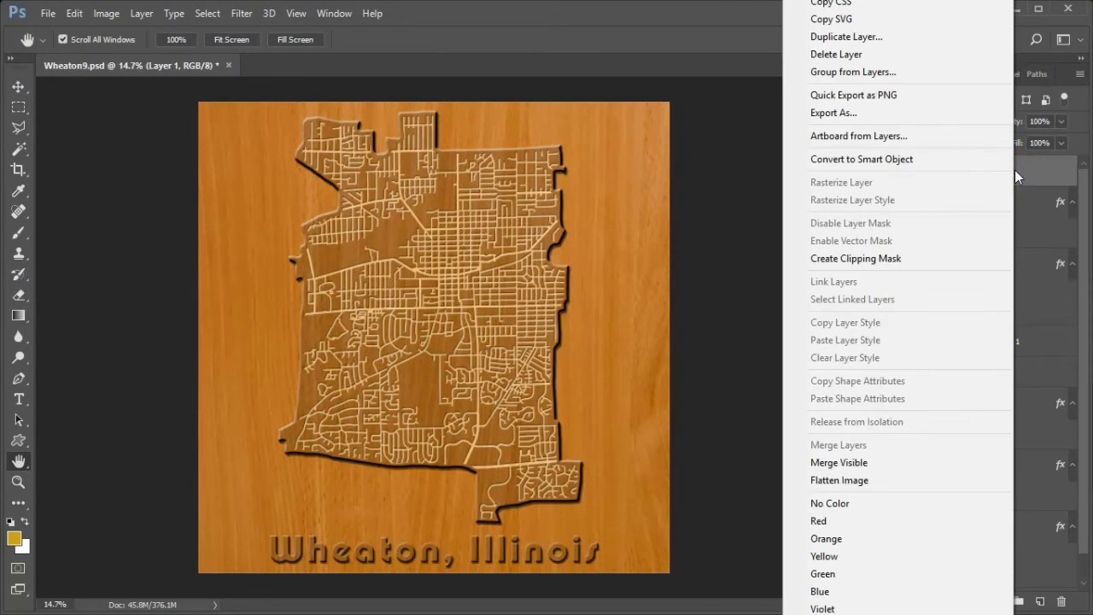
{"action": "left_click", "coordinate": [960, 161]}
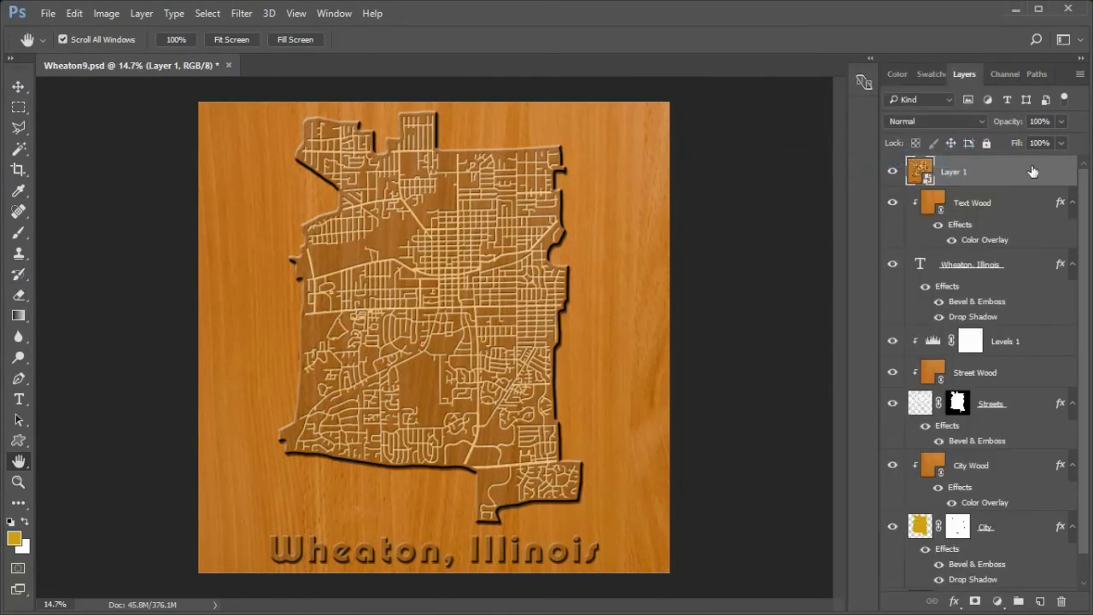
Apply the Camera Raw Filter to the stamped layer with Temperature -14, Tint -8, Shadows +1, Clarity +13, Vibrance +12 and tone-curve Lights +6
{"action": "left_click", "coordinate": [242, 14]}
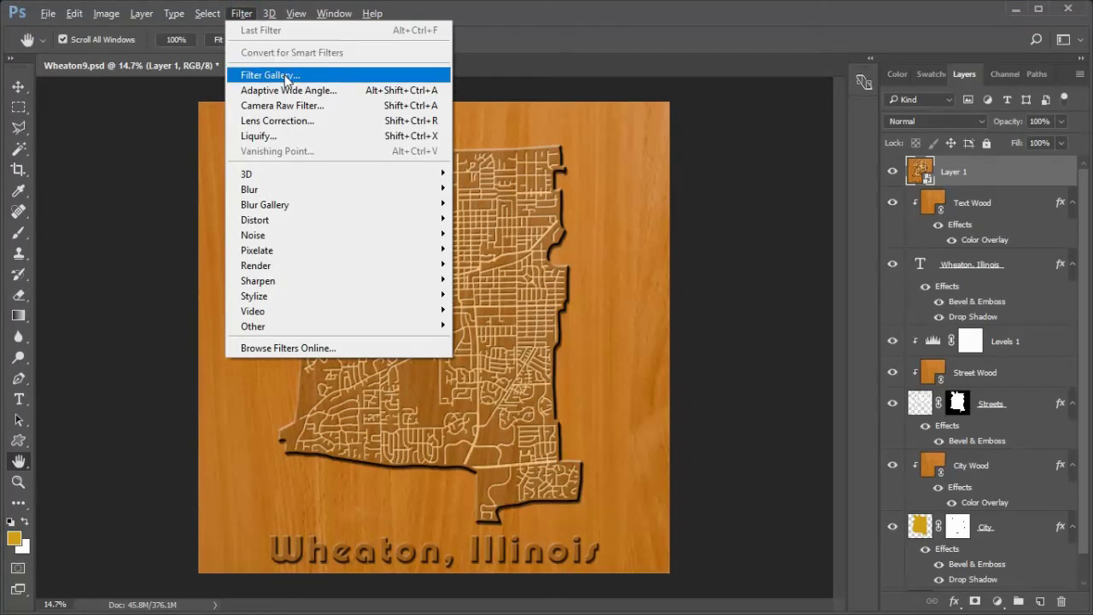
{"action": "left_click", "coordinate": [301, 107]}
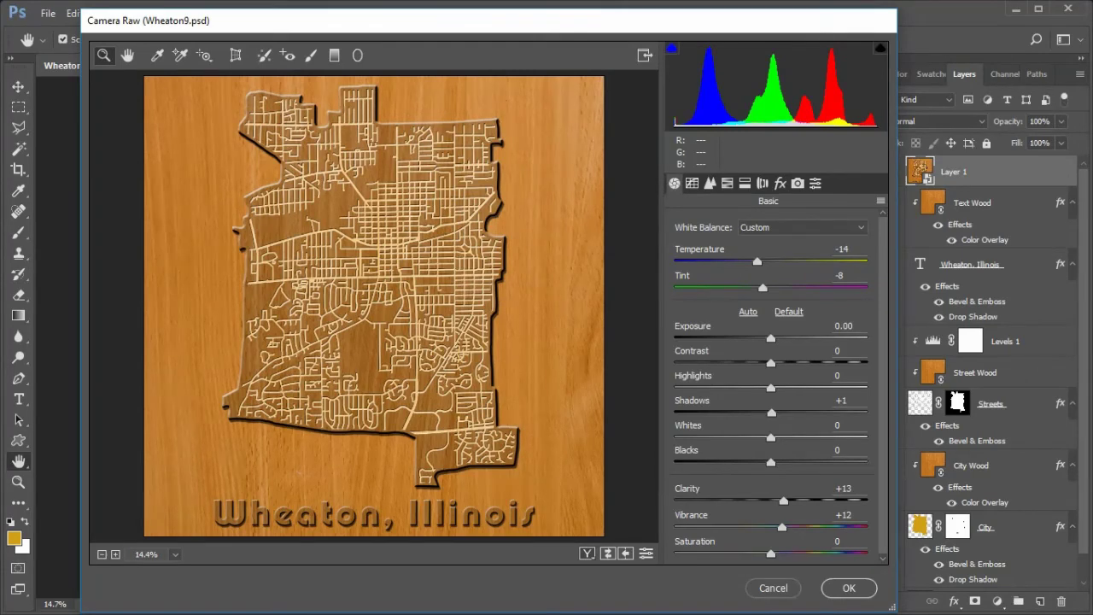
{"action": "left_click", "coordinate": [692, 184]}
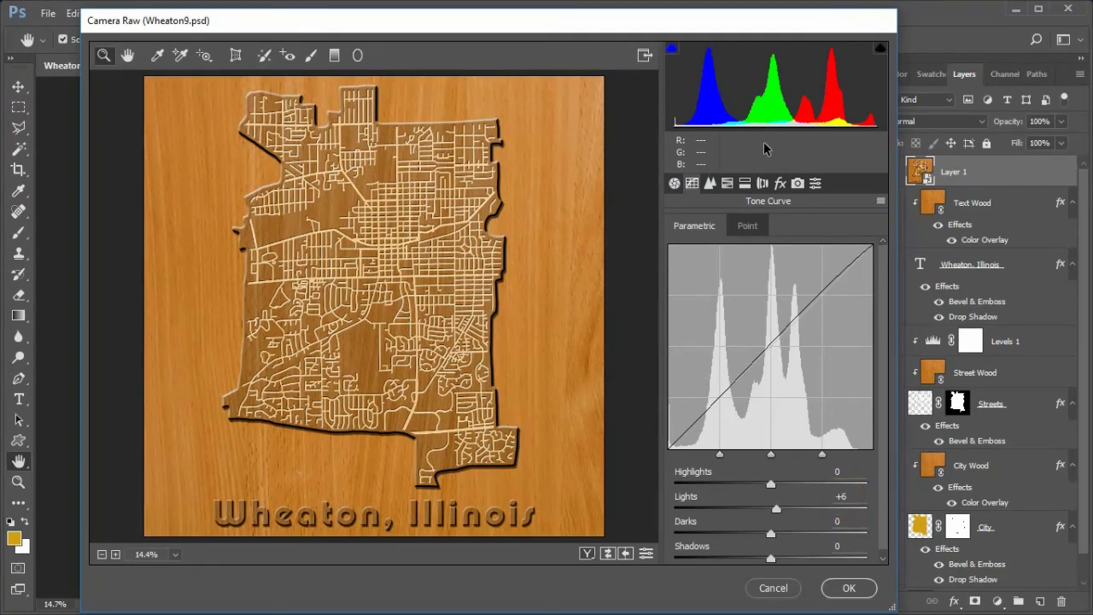
{"action": "left_click", "coordinate": [845, 587]}
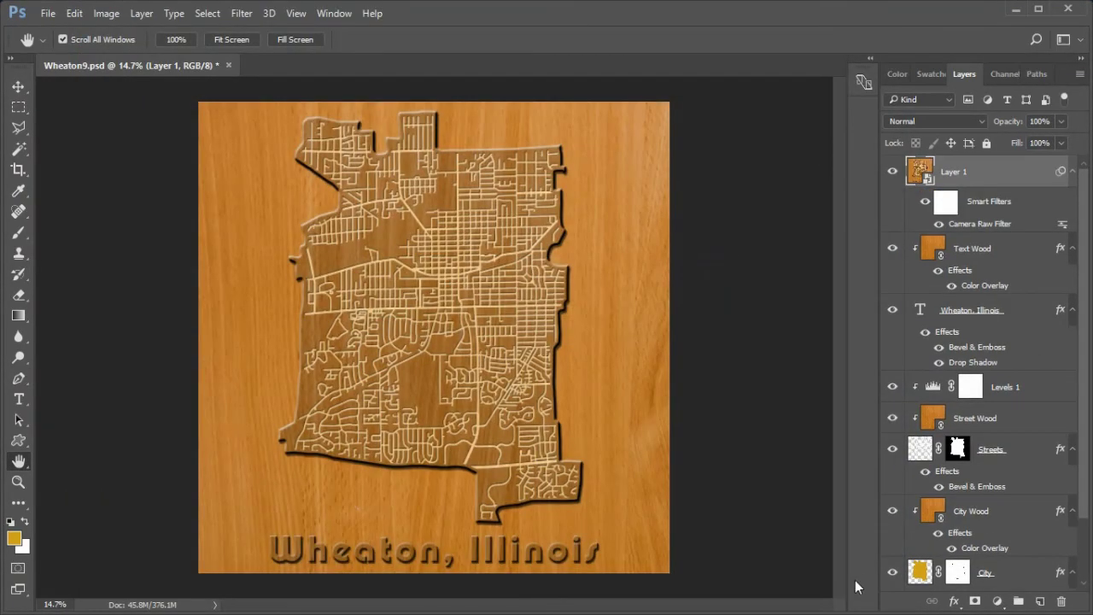